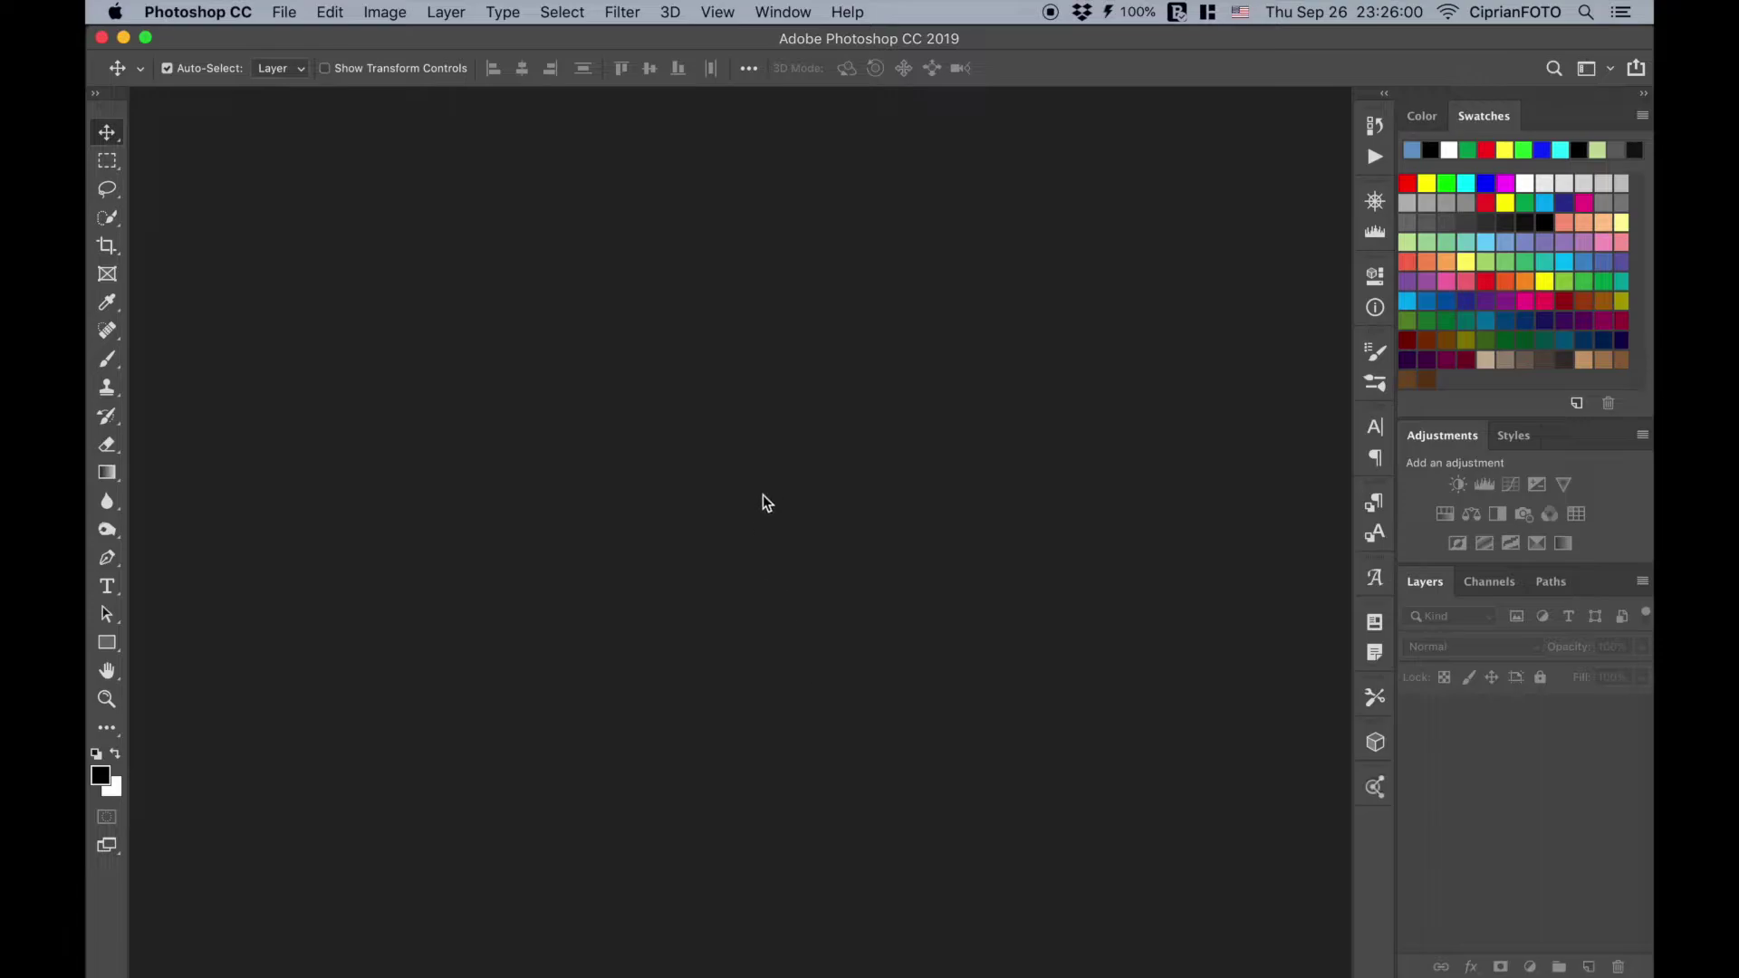
# Step: Open the stormy cloud photo and rename its Background layer to 'clouds'
pyautogui.press('super+o')
pyautogui.click(552, 129)
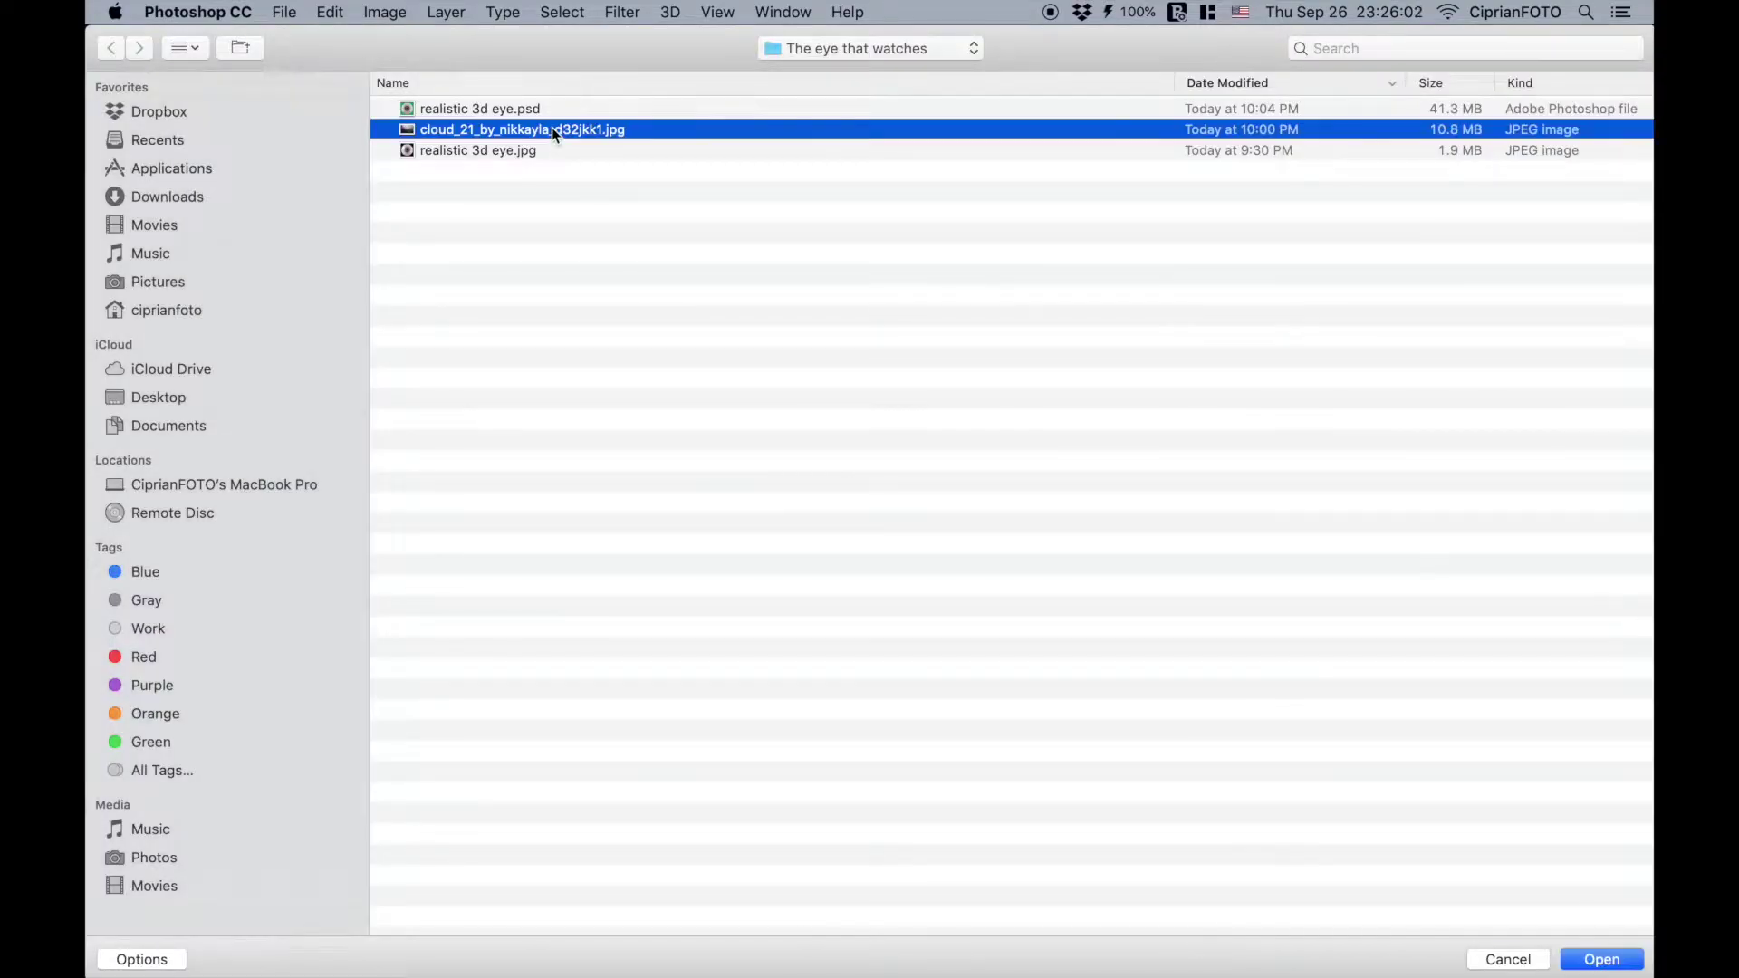
pyautogui.doubleClick(552, 129)
pyautogui.doubleClick(1508, 711)
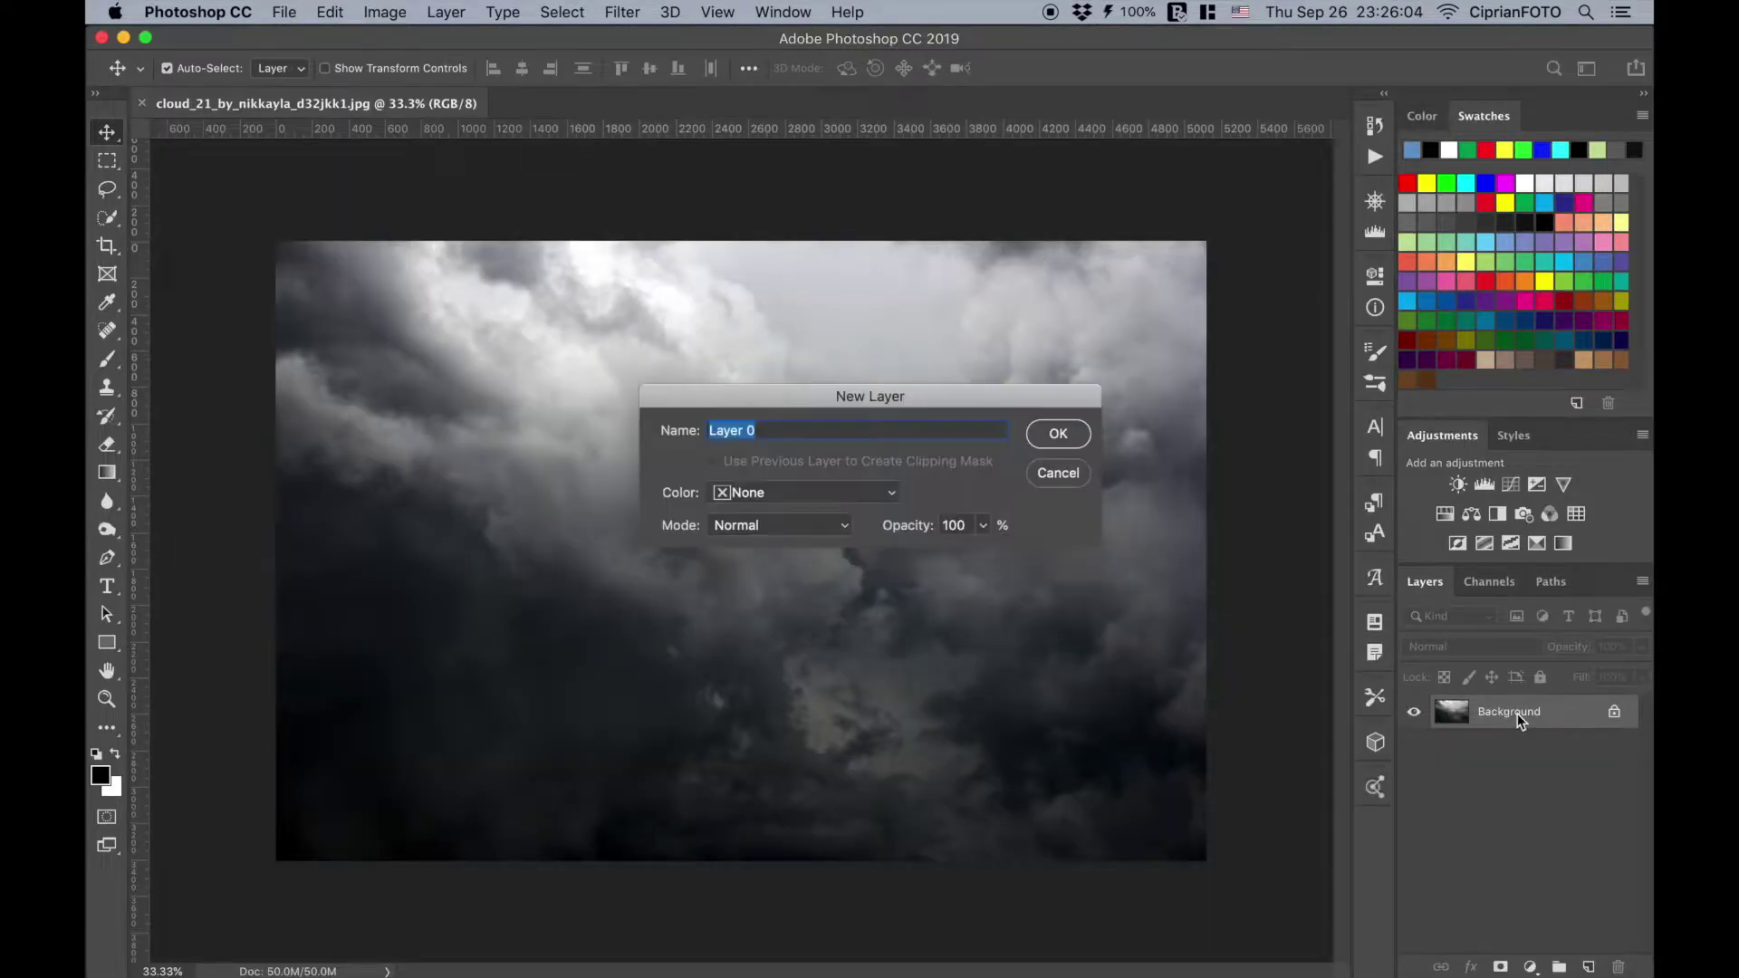
pyautogui.write('clouds')
pyautogui.press('Return')
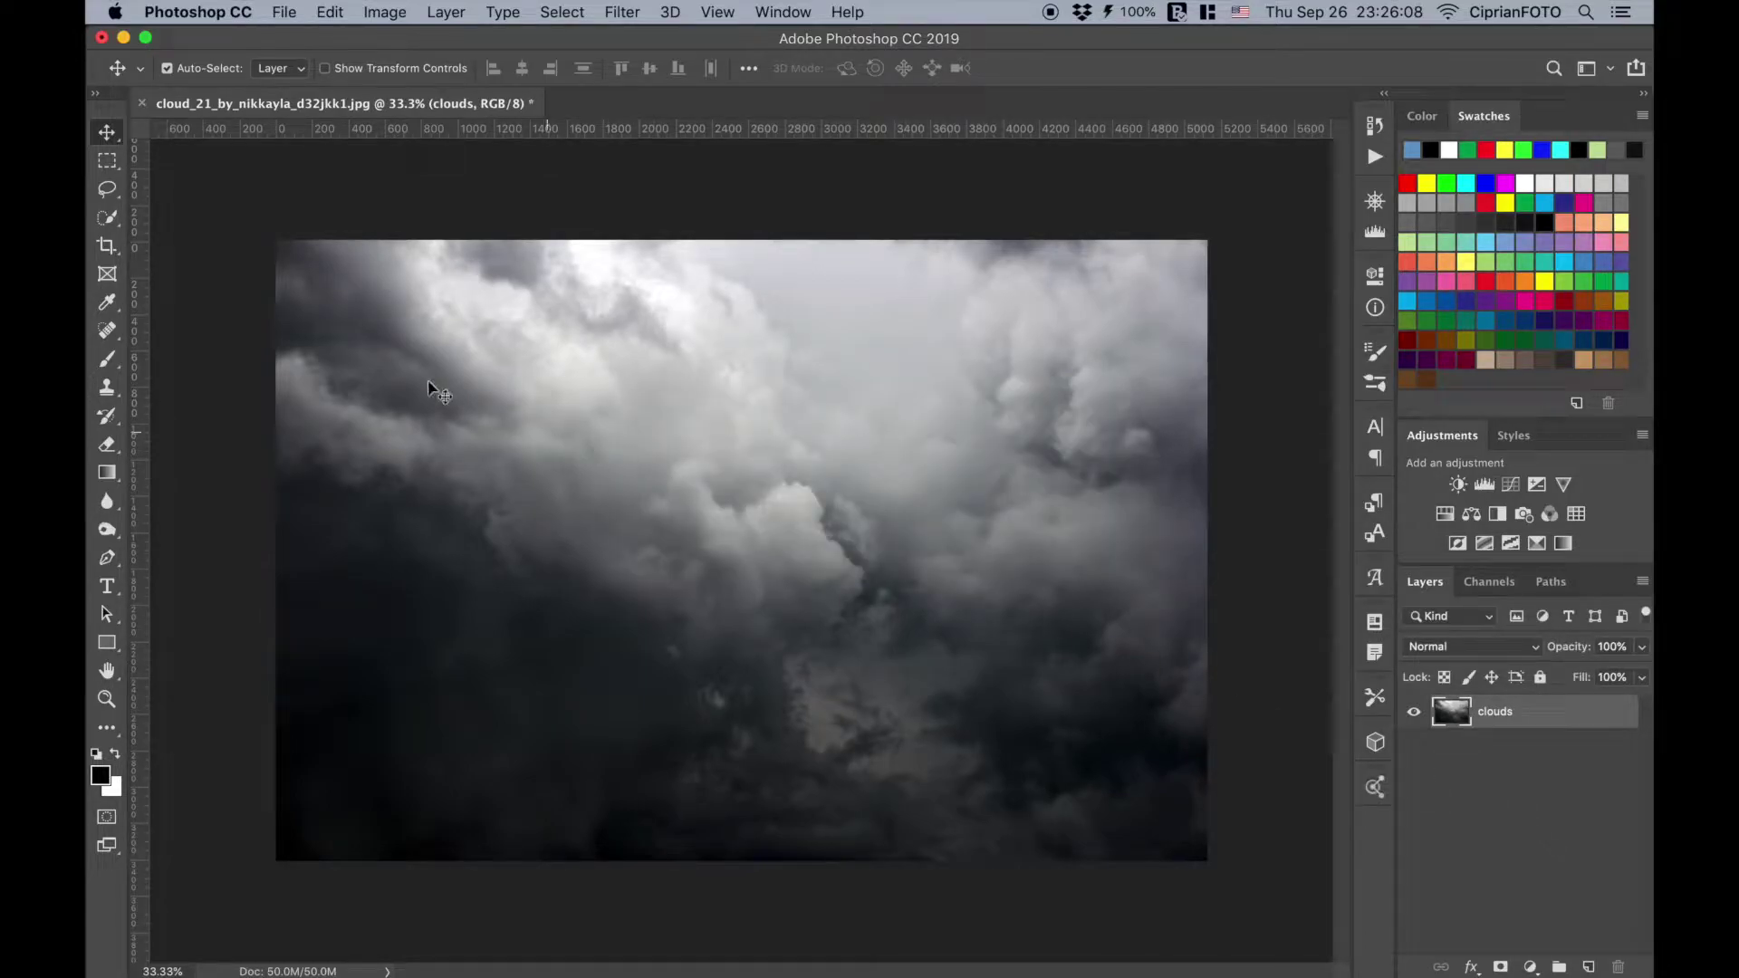
# Step: Crop the cloud image to a 1:1 square
pyautogui.click(107, 246)
pyautogui.rightClick(628, 477)
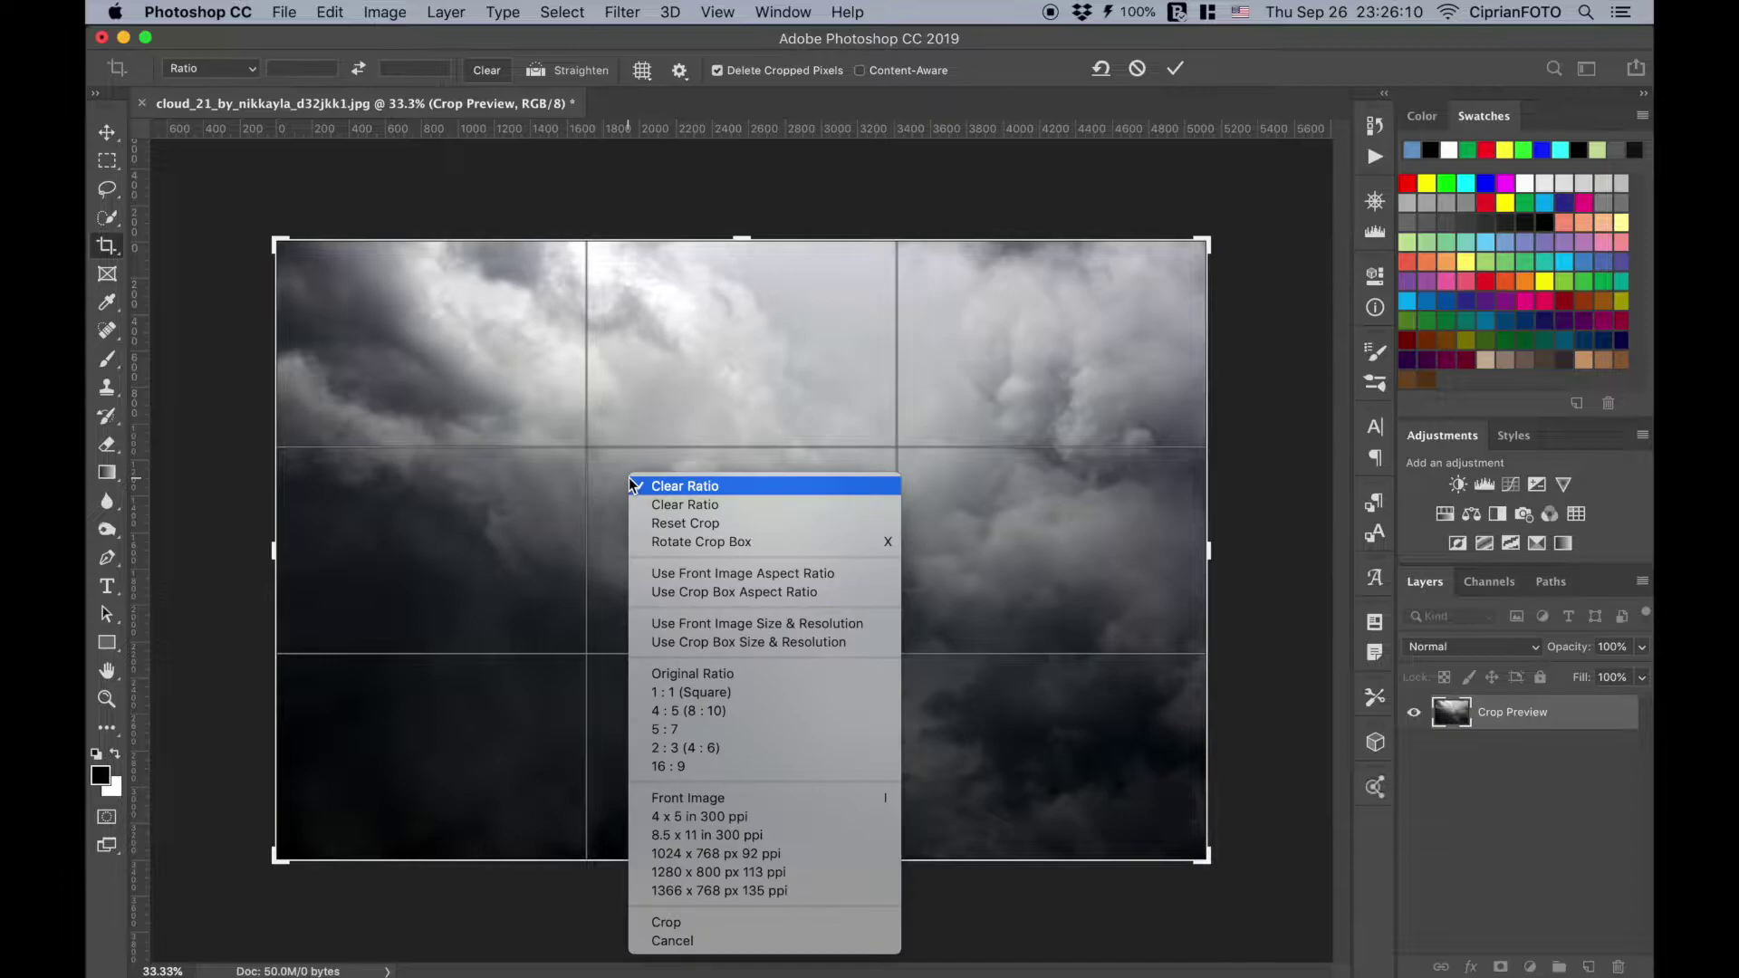
pyautogui.click(710, 688)
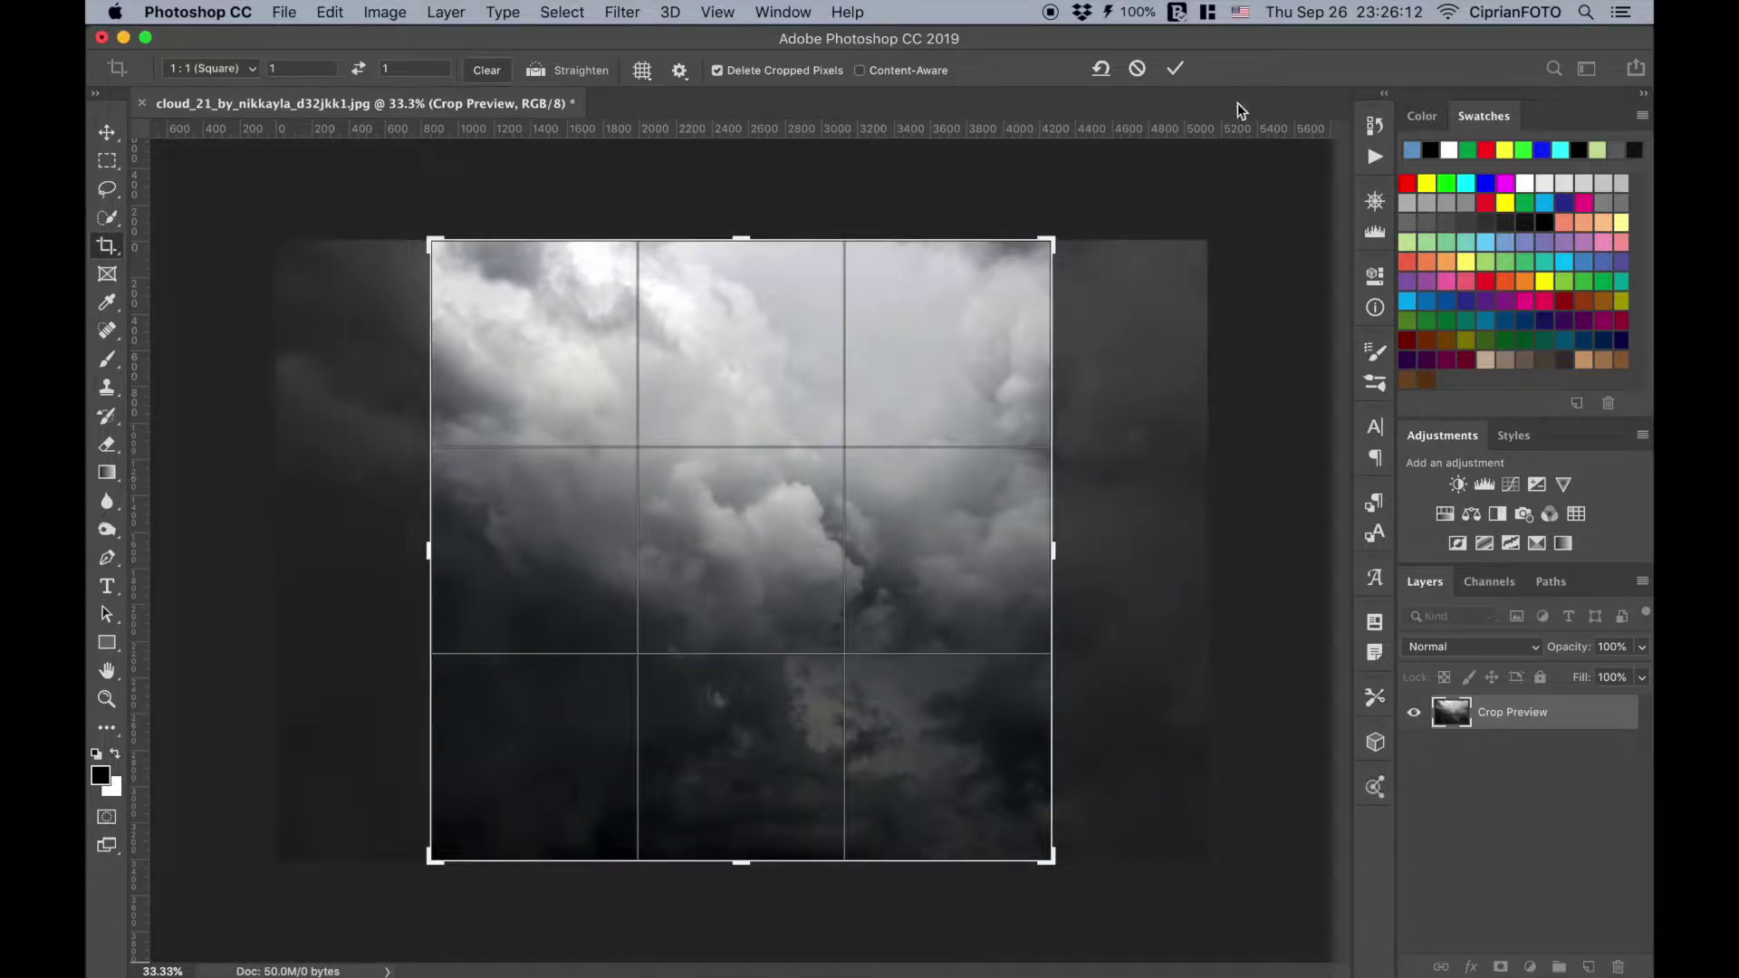
pyautogui.click(1175, 70)
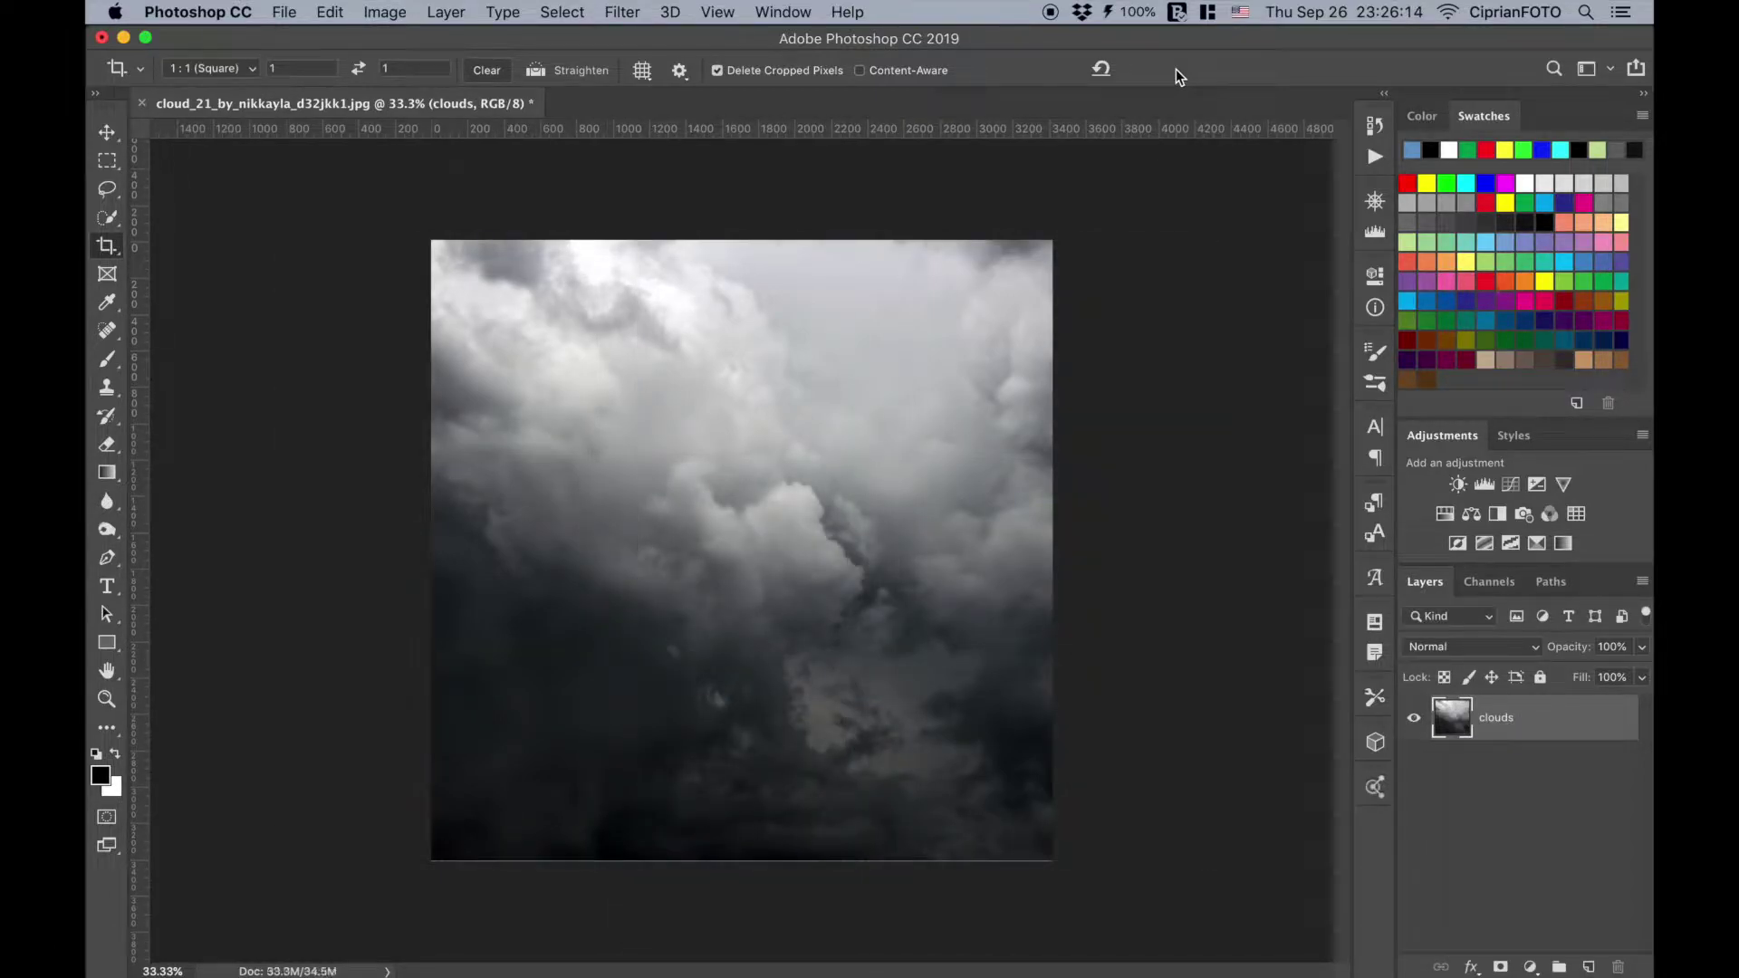
# Step: Scale the clouds layer up slightly from the centre and commit the transform
pyautogui.hotkey('ctrl', 't')
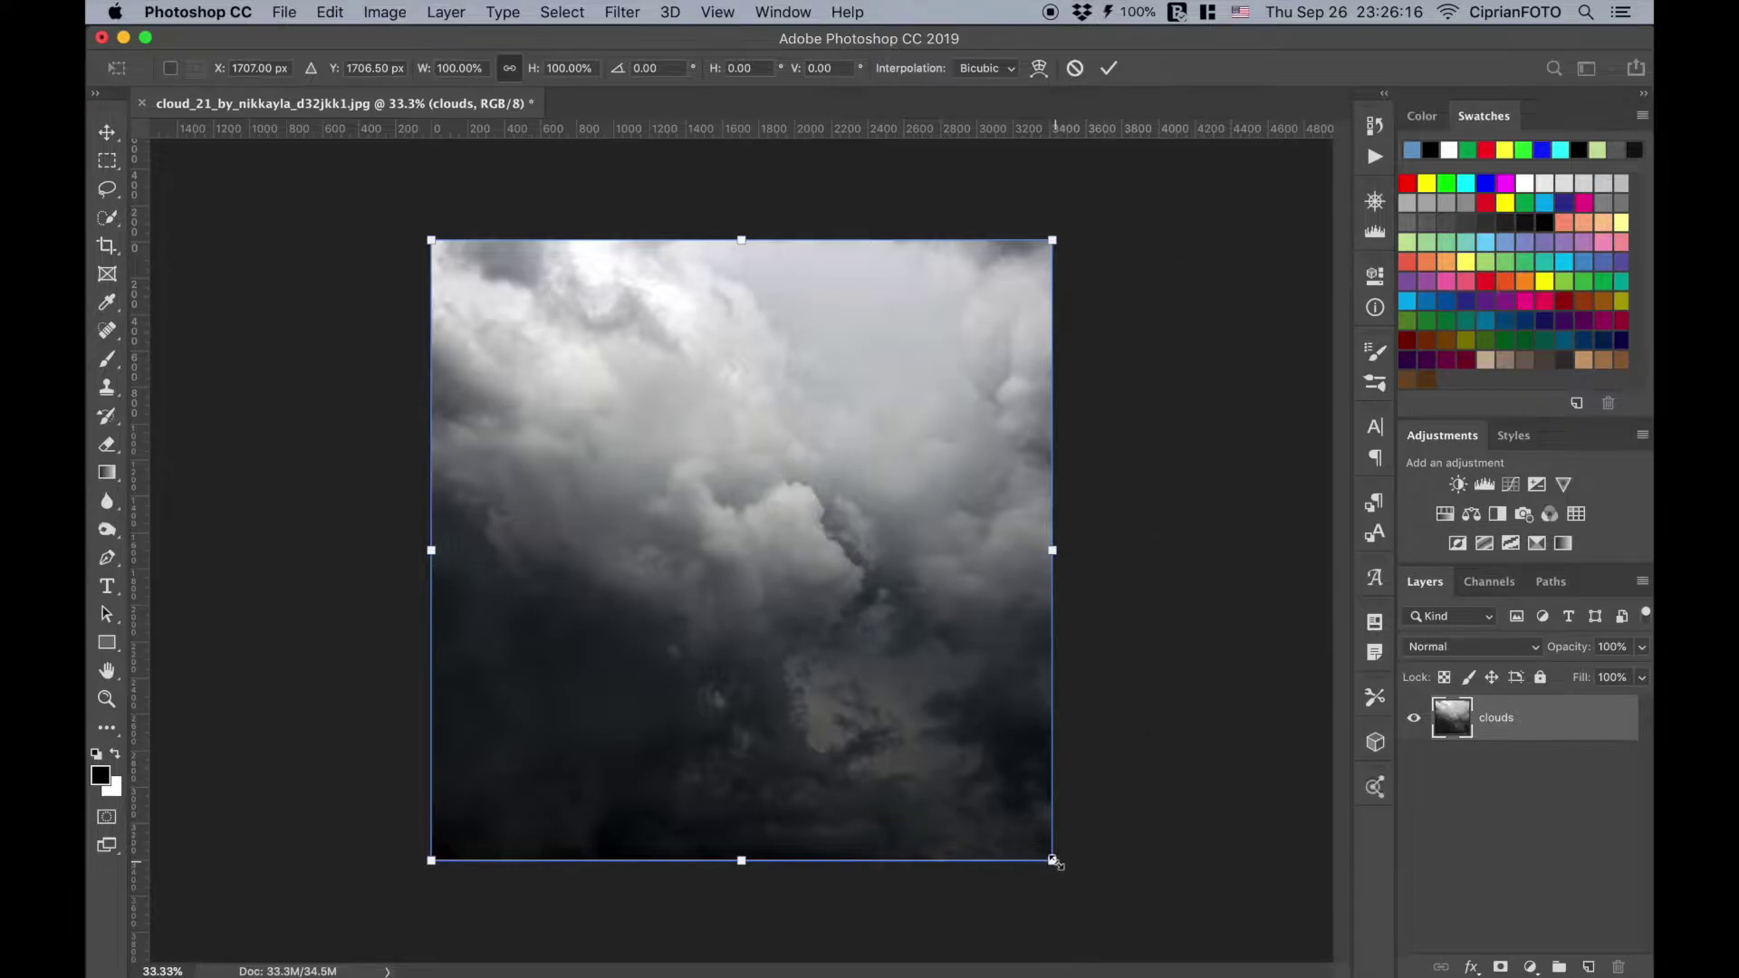
pyautogui.moveTo(1052, 860); pyautogui.dragTo(1066, 871)
pyautogui.press('Return')
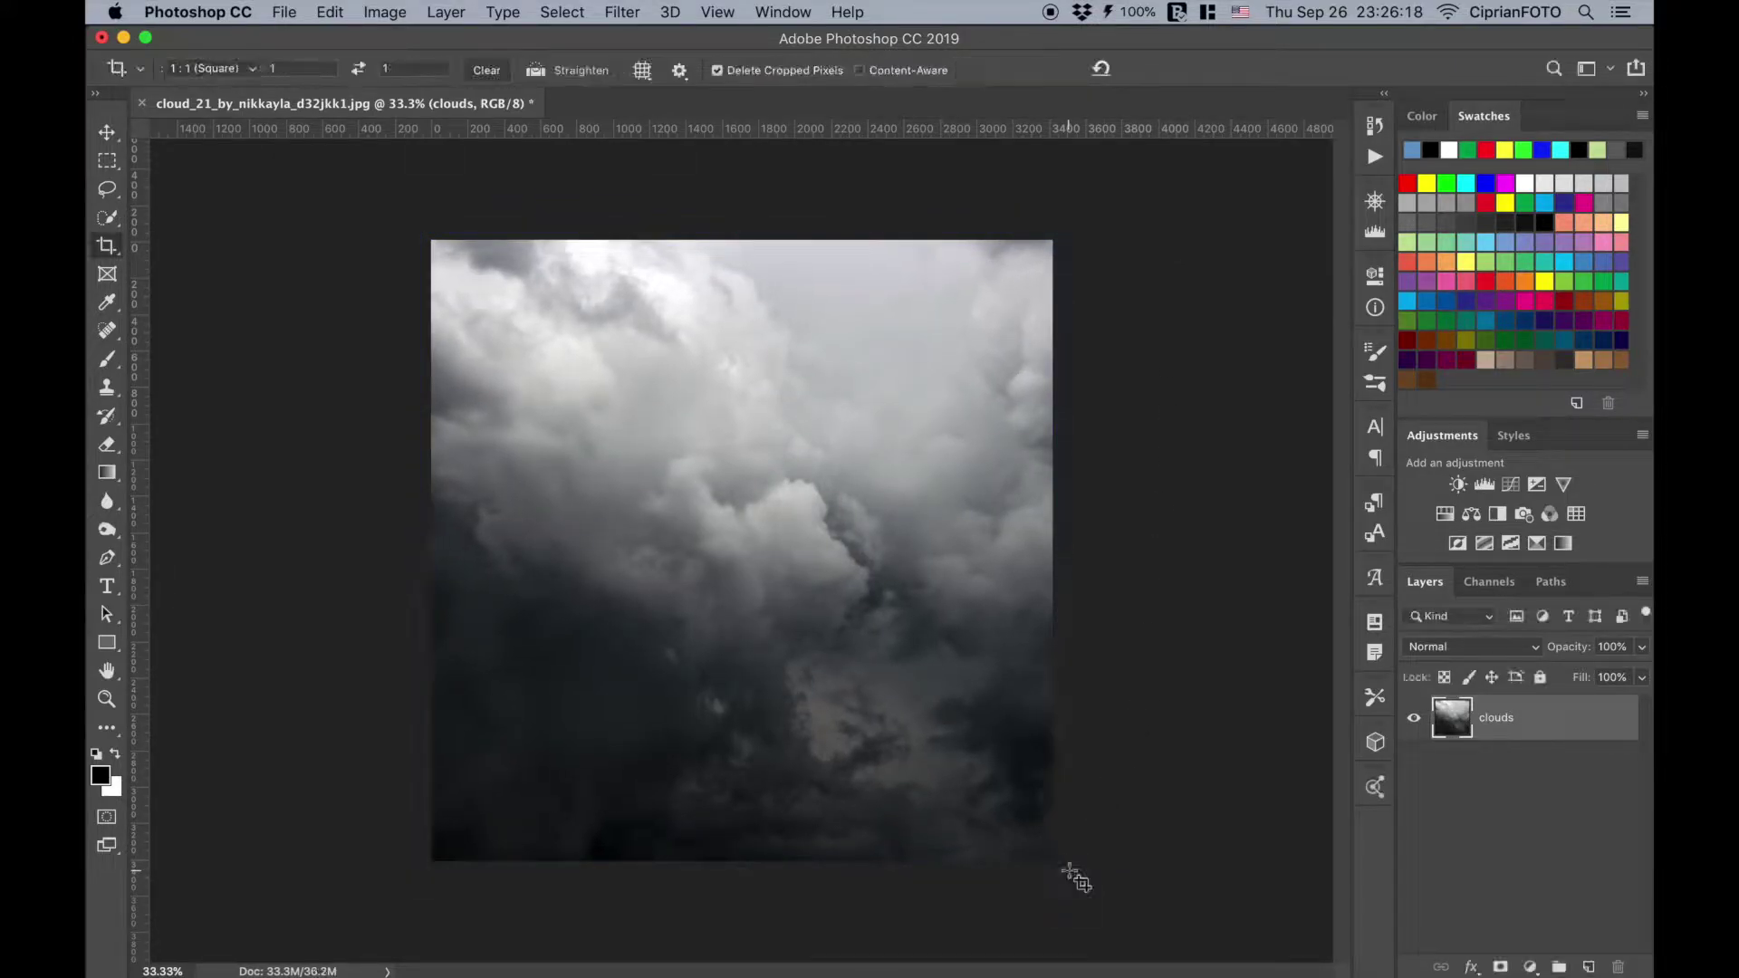
pyautogui.hotkey('ctrl', '0')
pyautogui.press('c')
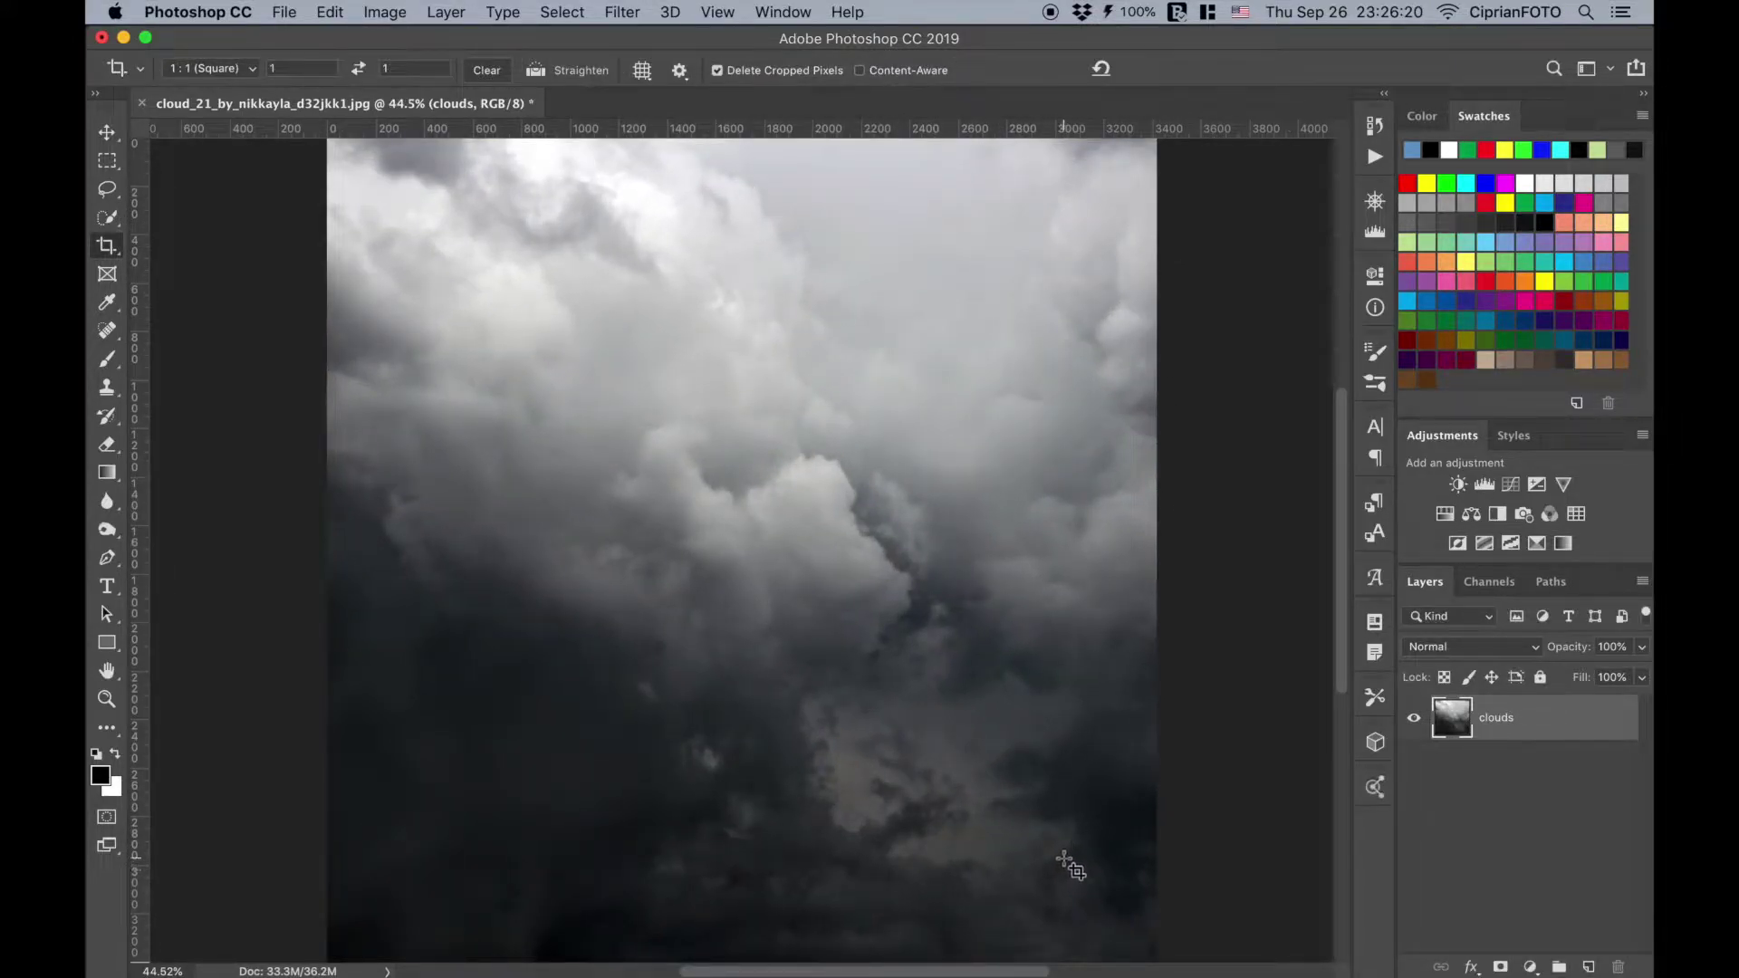
pyautogui.press('v')
pyautogui.rightClick(771, 106)
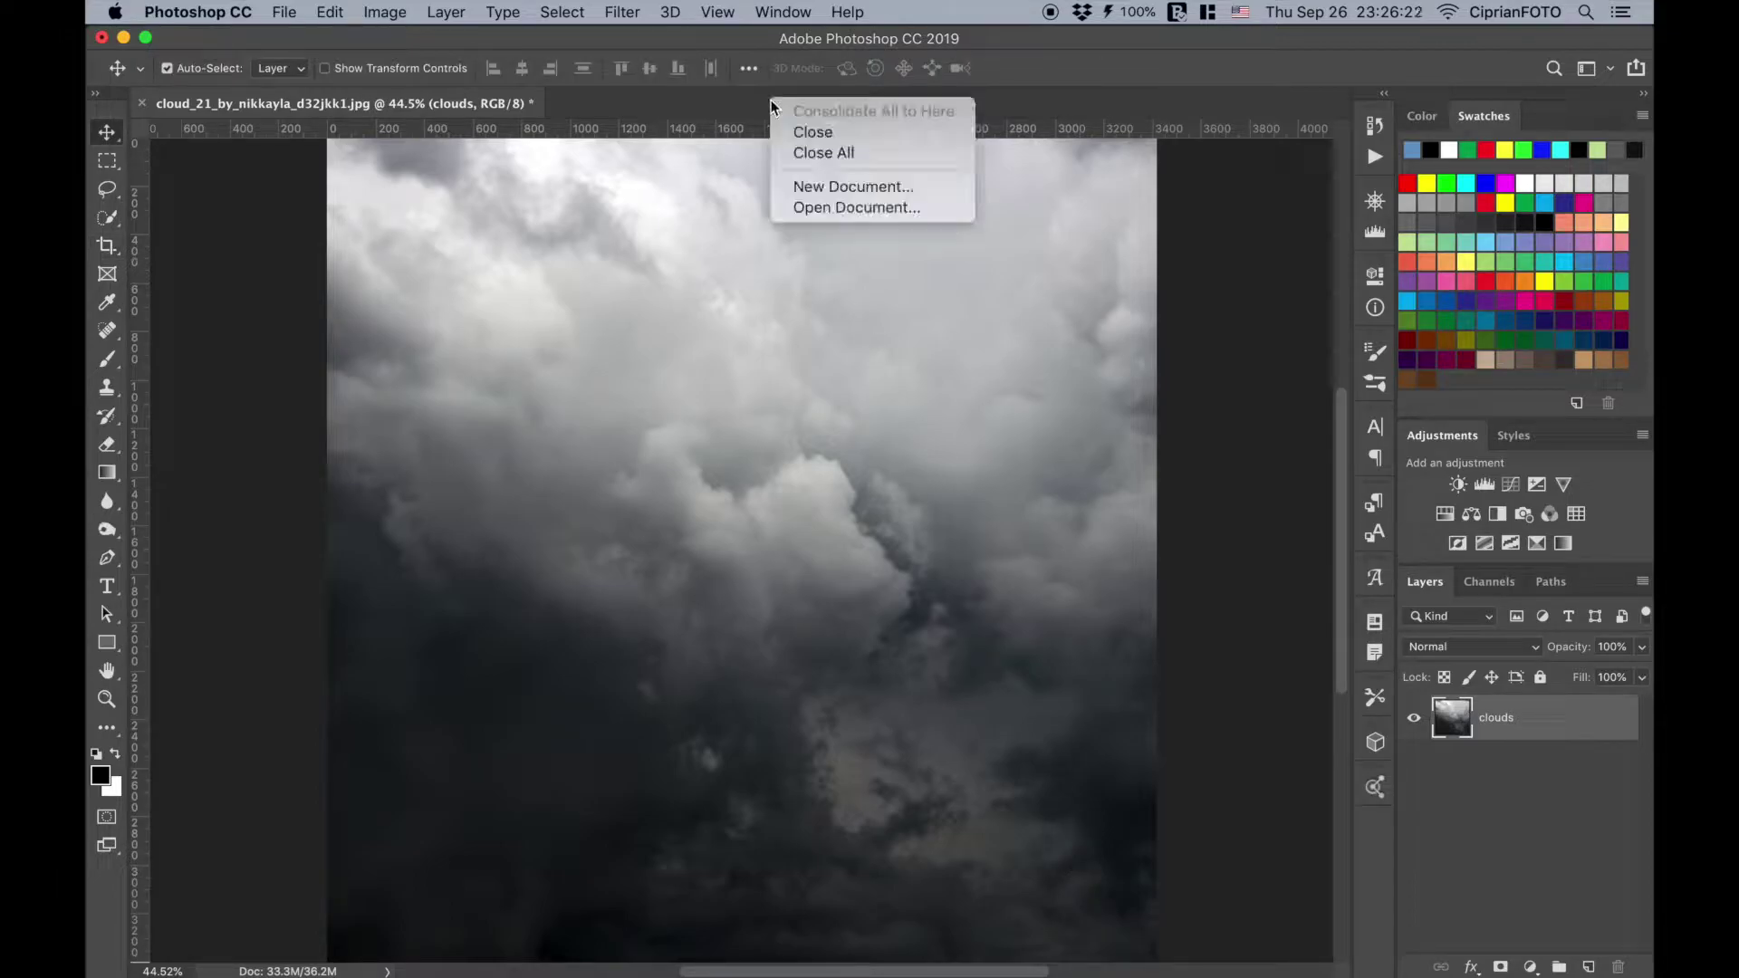
# Step: Open 'realistic 3d eye.psd' and hide its green screen layer
pyautogui.click(797, 206)
pyautogui.doubleClick(480, 111)
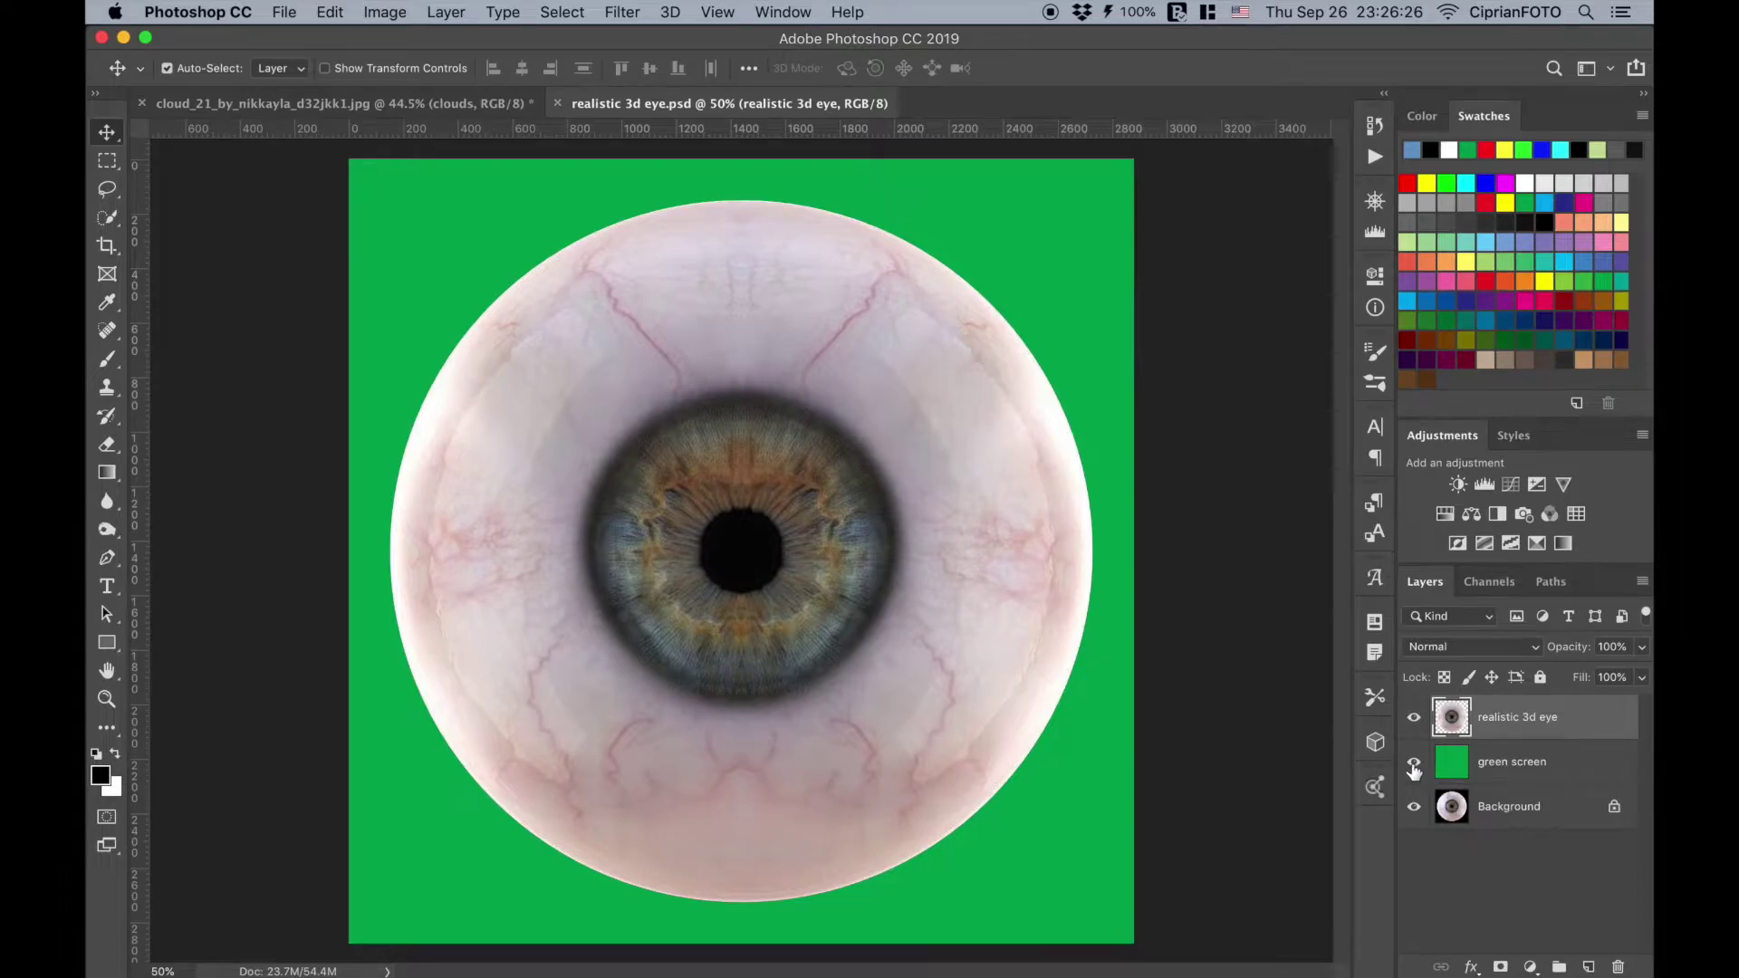
pyautogui.click(1413, 766)
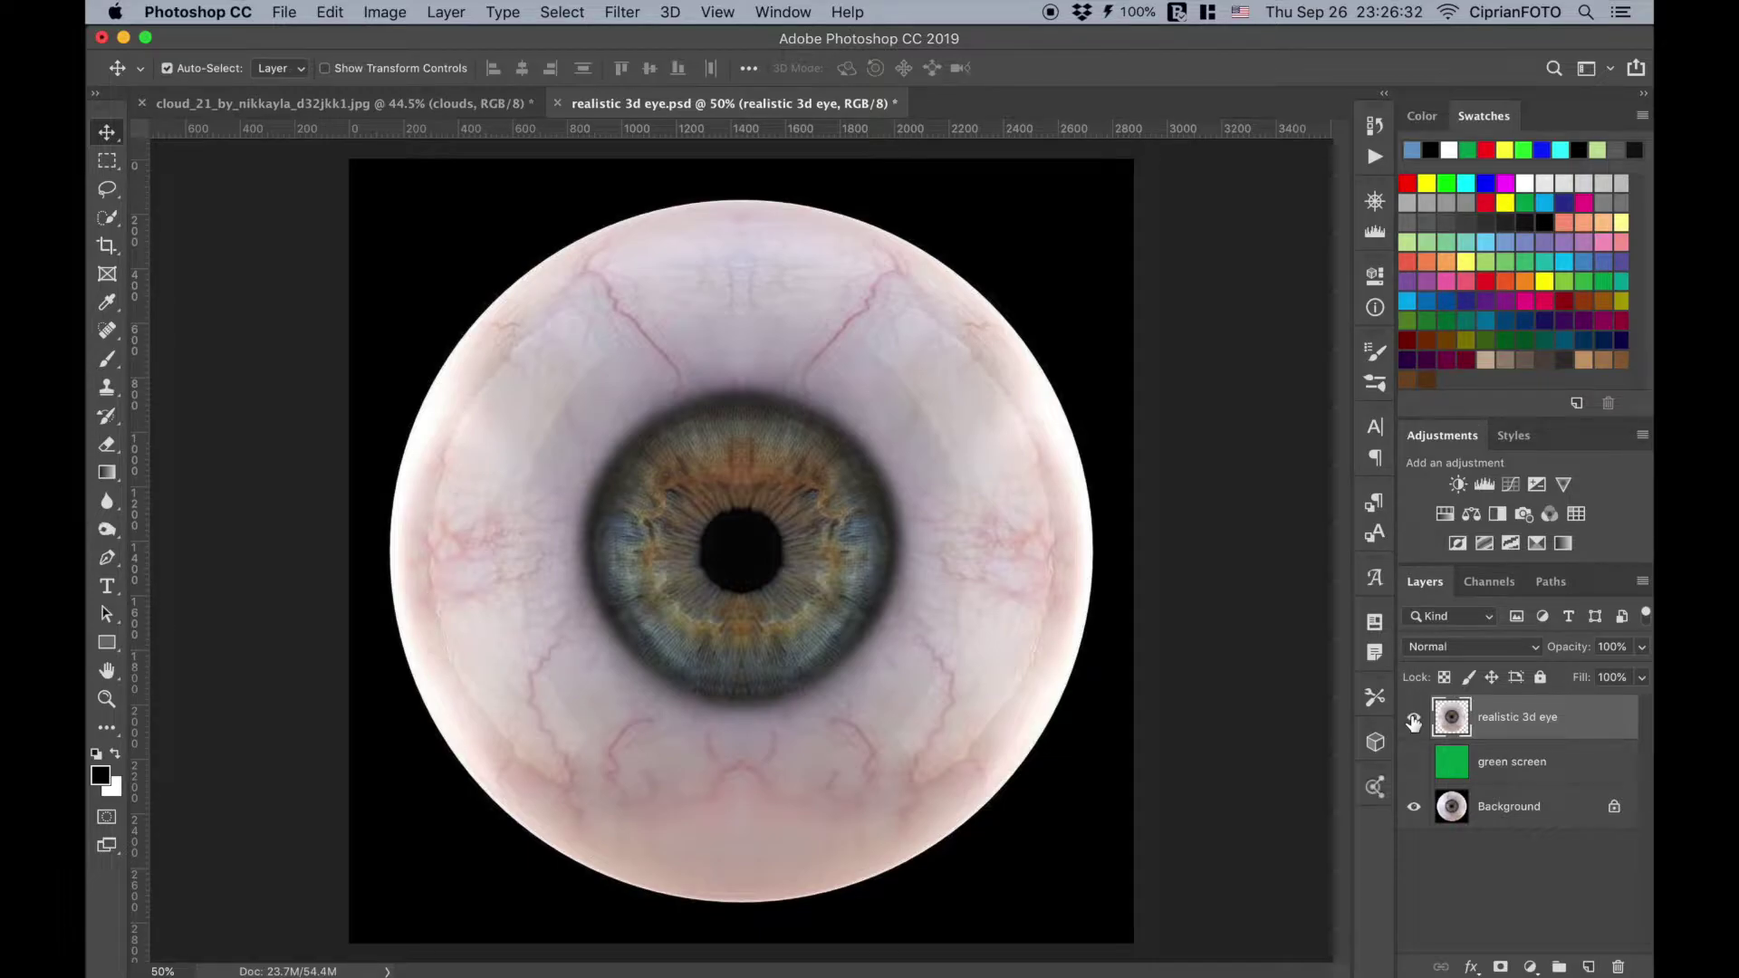
# Step: Briefly hide and reshow the eye layer, then drag it onto the clouds document tab
pyautogui.click(1414, 721)
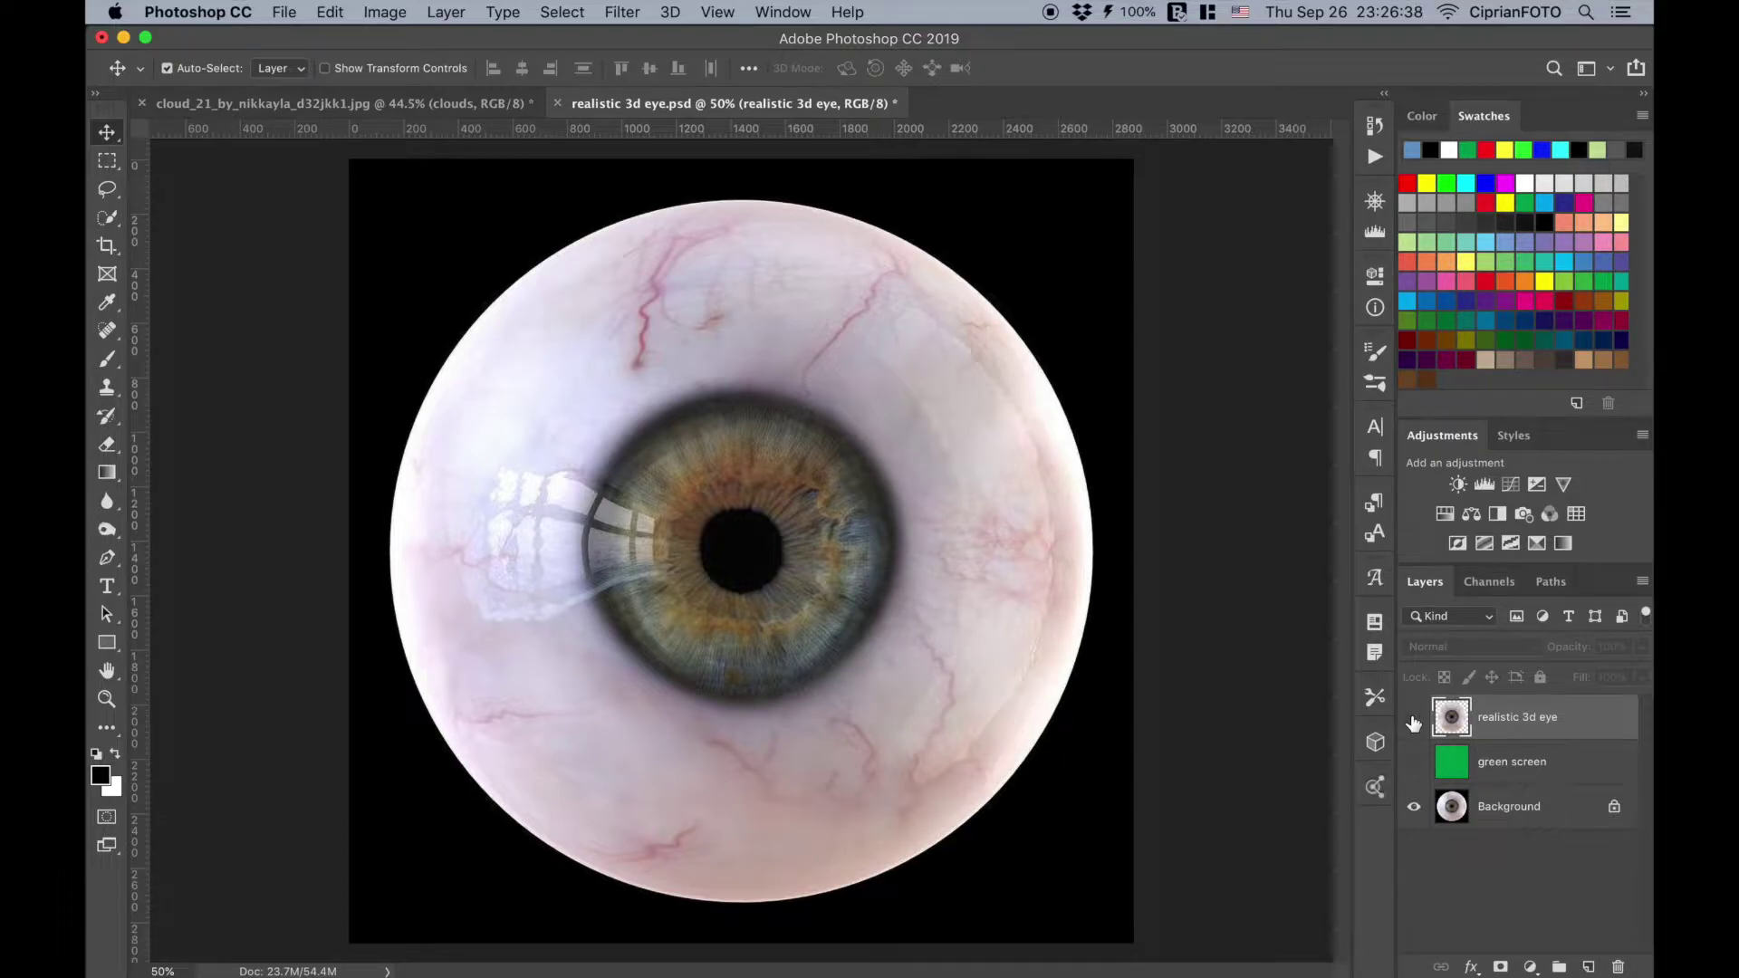
pyautogui.click(1414, 719)
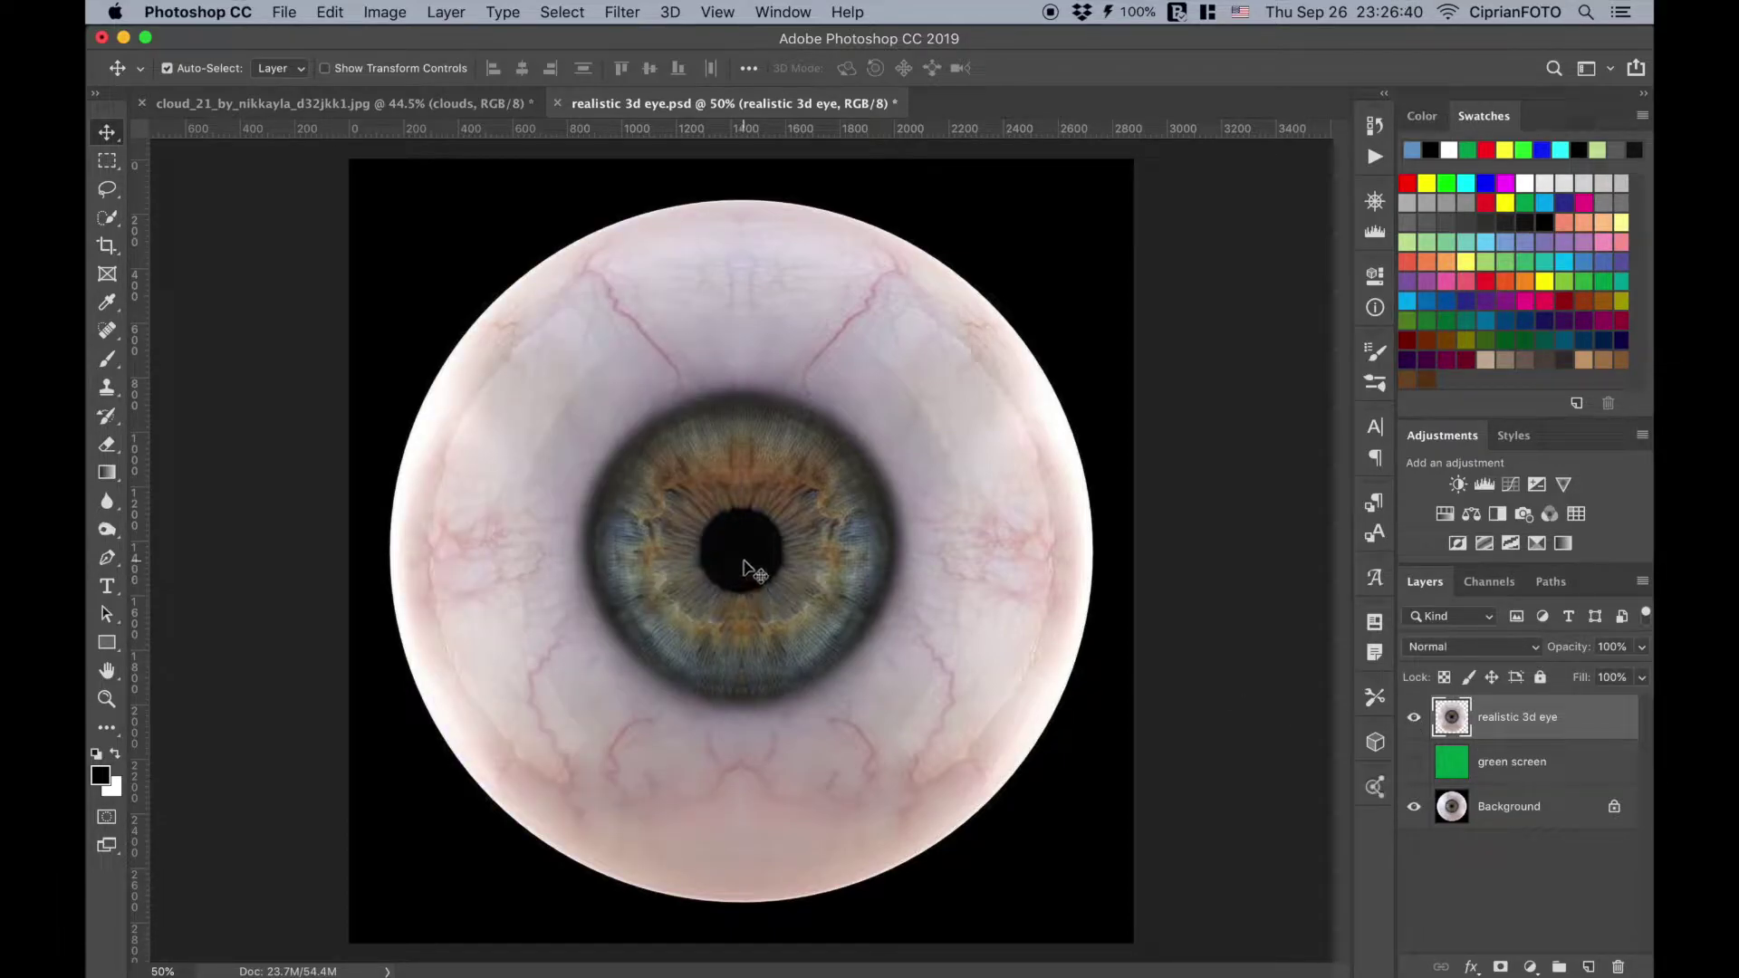
pyautogui.moveTo(742, 569); pyautogui.dragTo(293, 114)
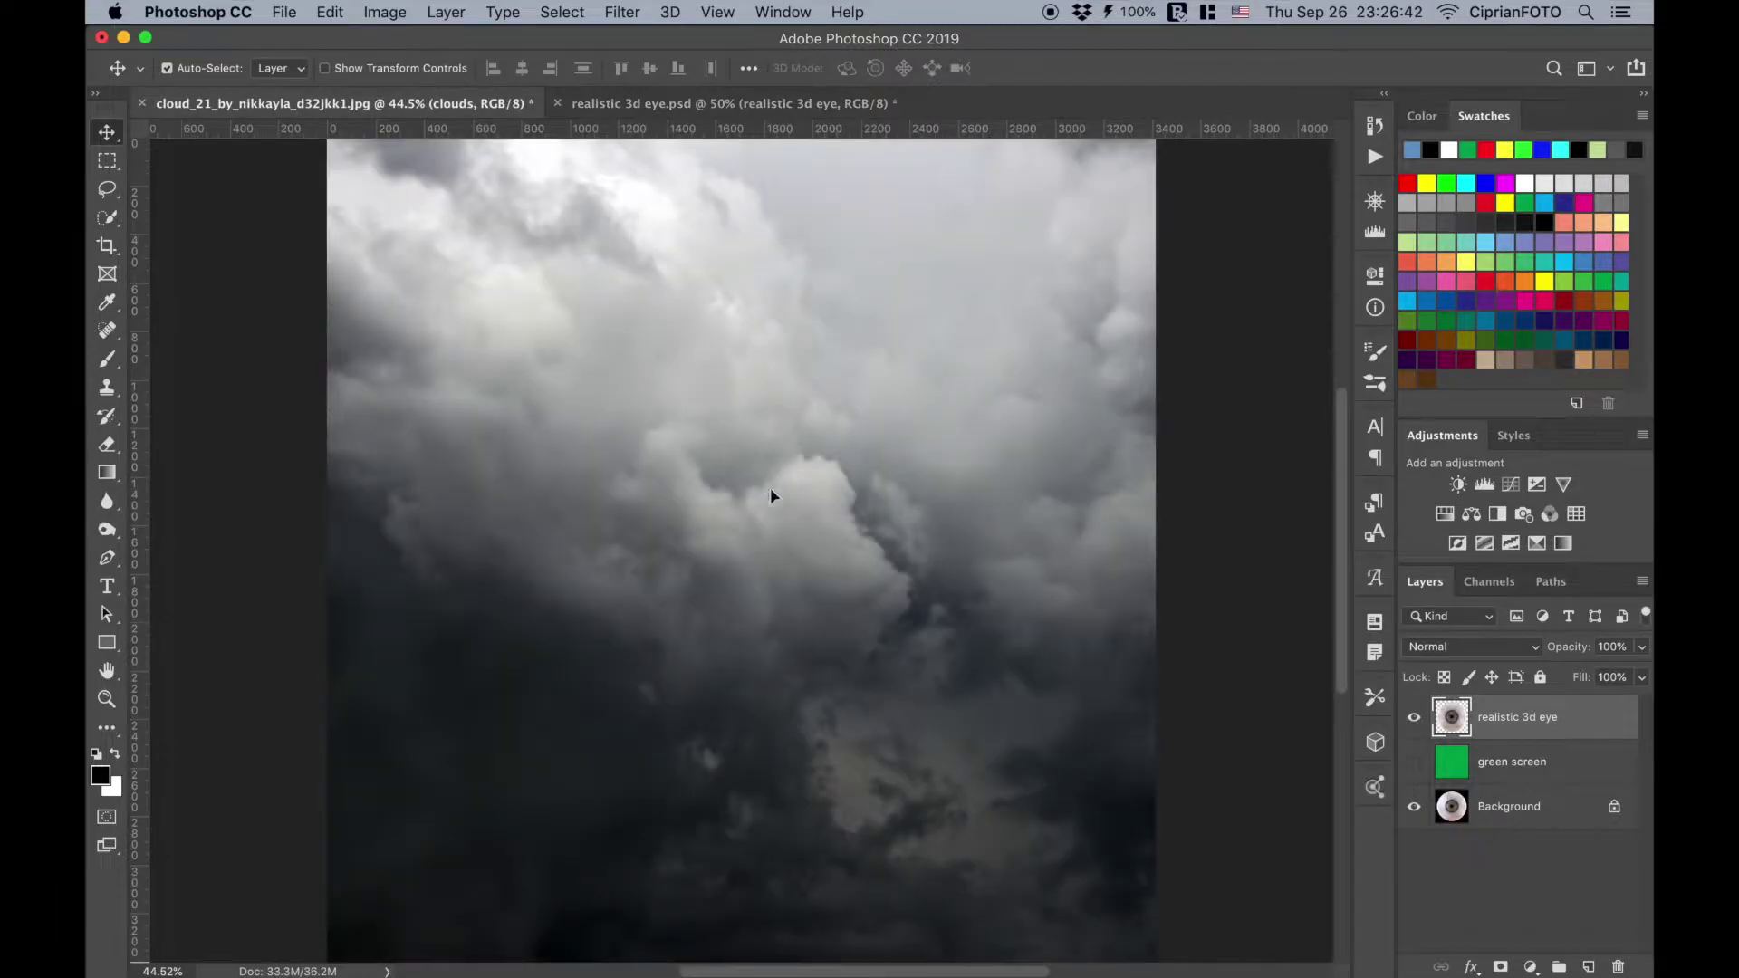
# Step: Drop the eye on the clouds, scale it to about 41% and raise it into the upper sky
pyautogui.moveTo(753, 521); pyautogui.dragTo(748, 518)
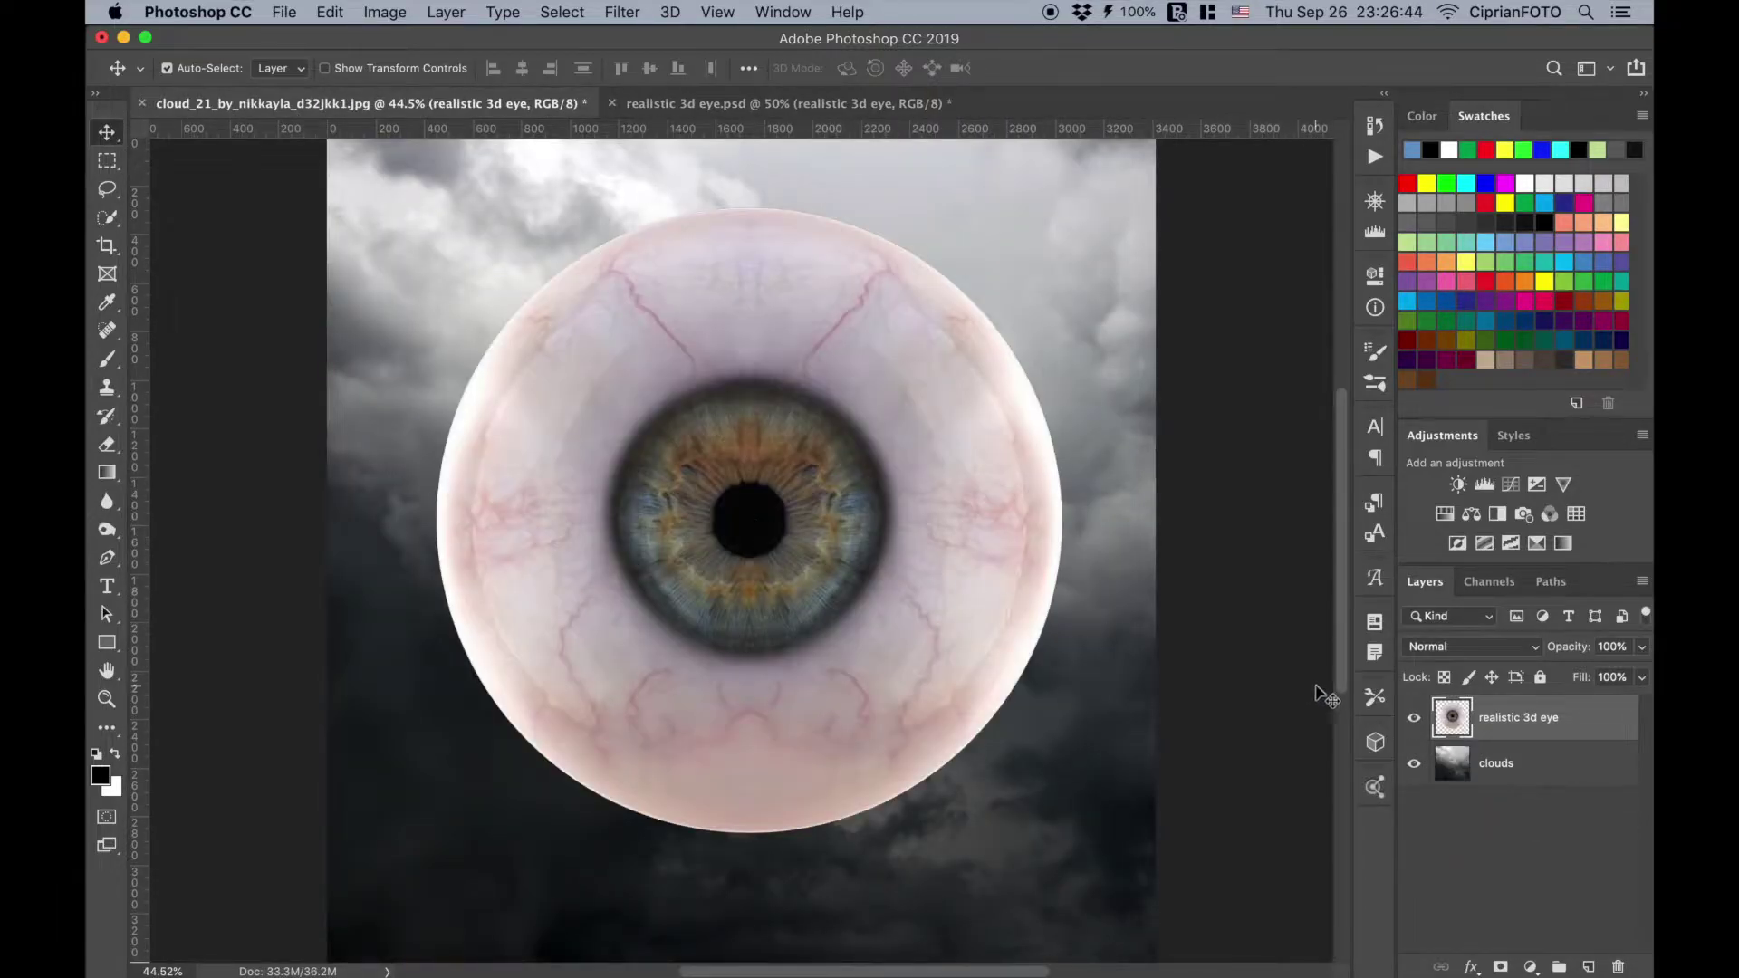
pyautogui.hotkey('ctrl', 't')
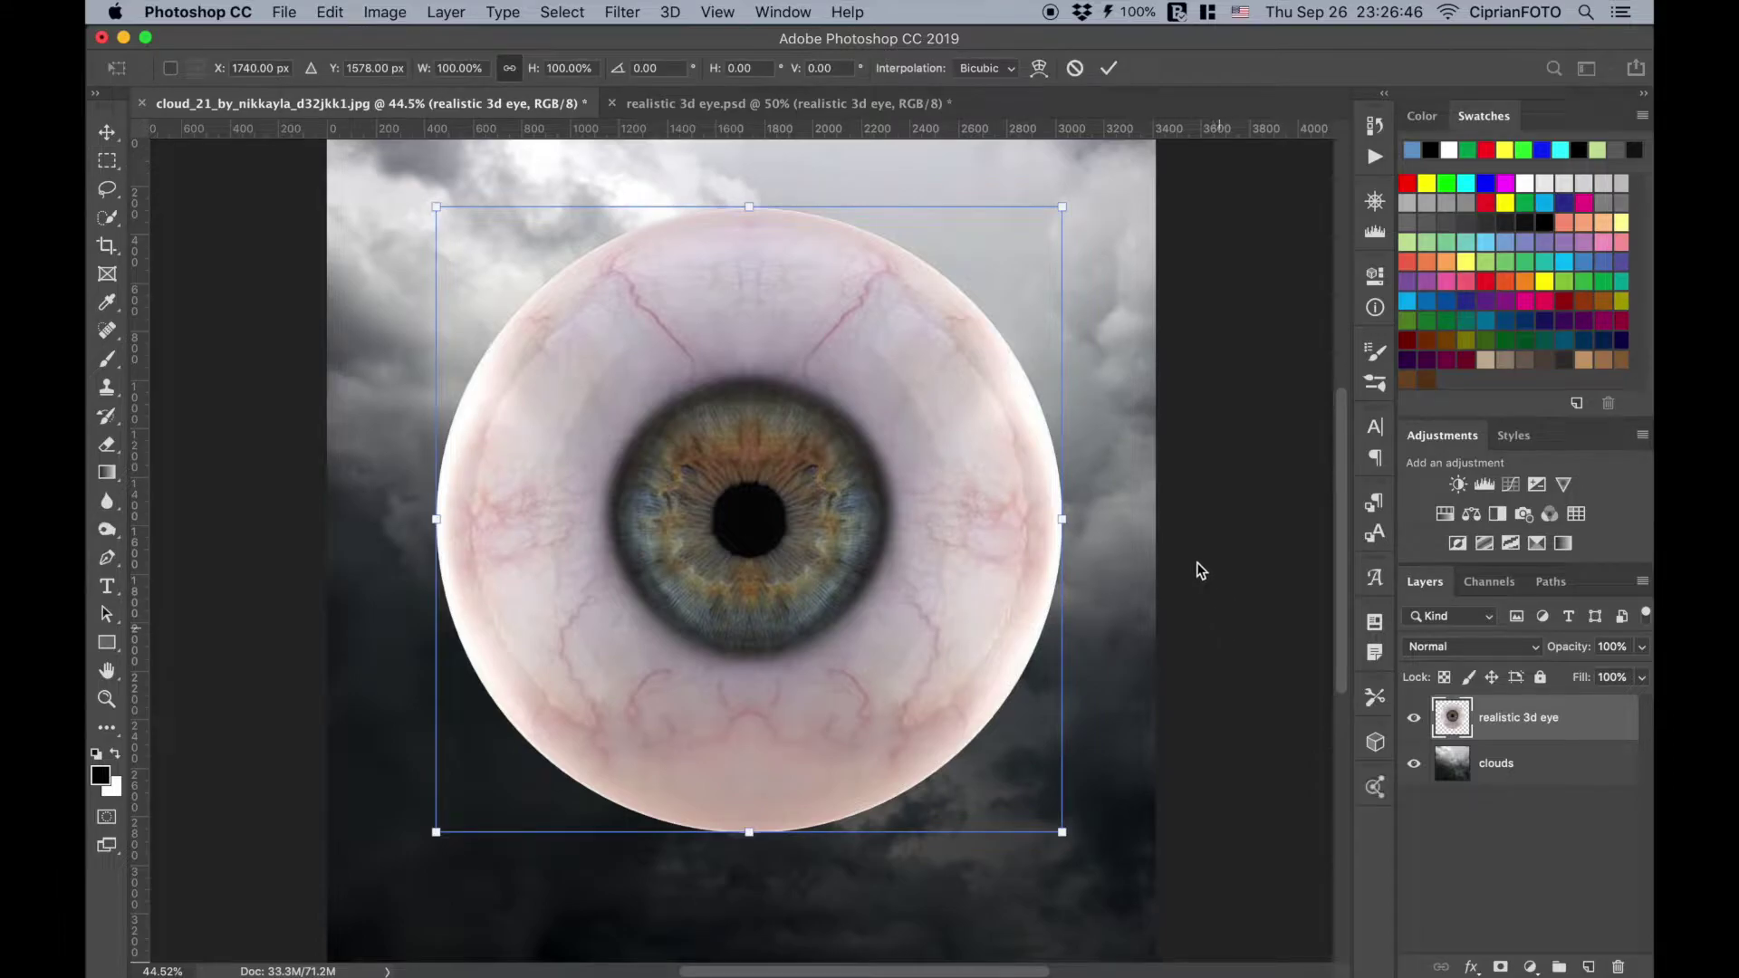
pyautogui.moveTo(1061, 209); pyautogui.dragTo(887, 379)
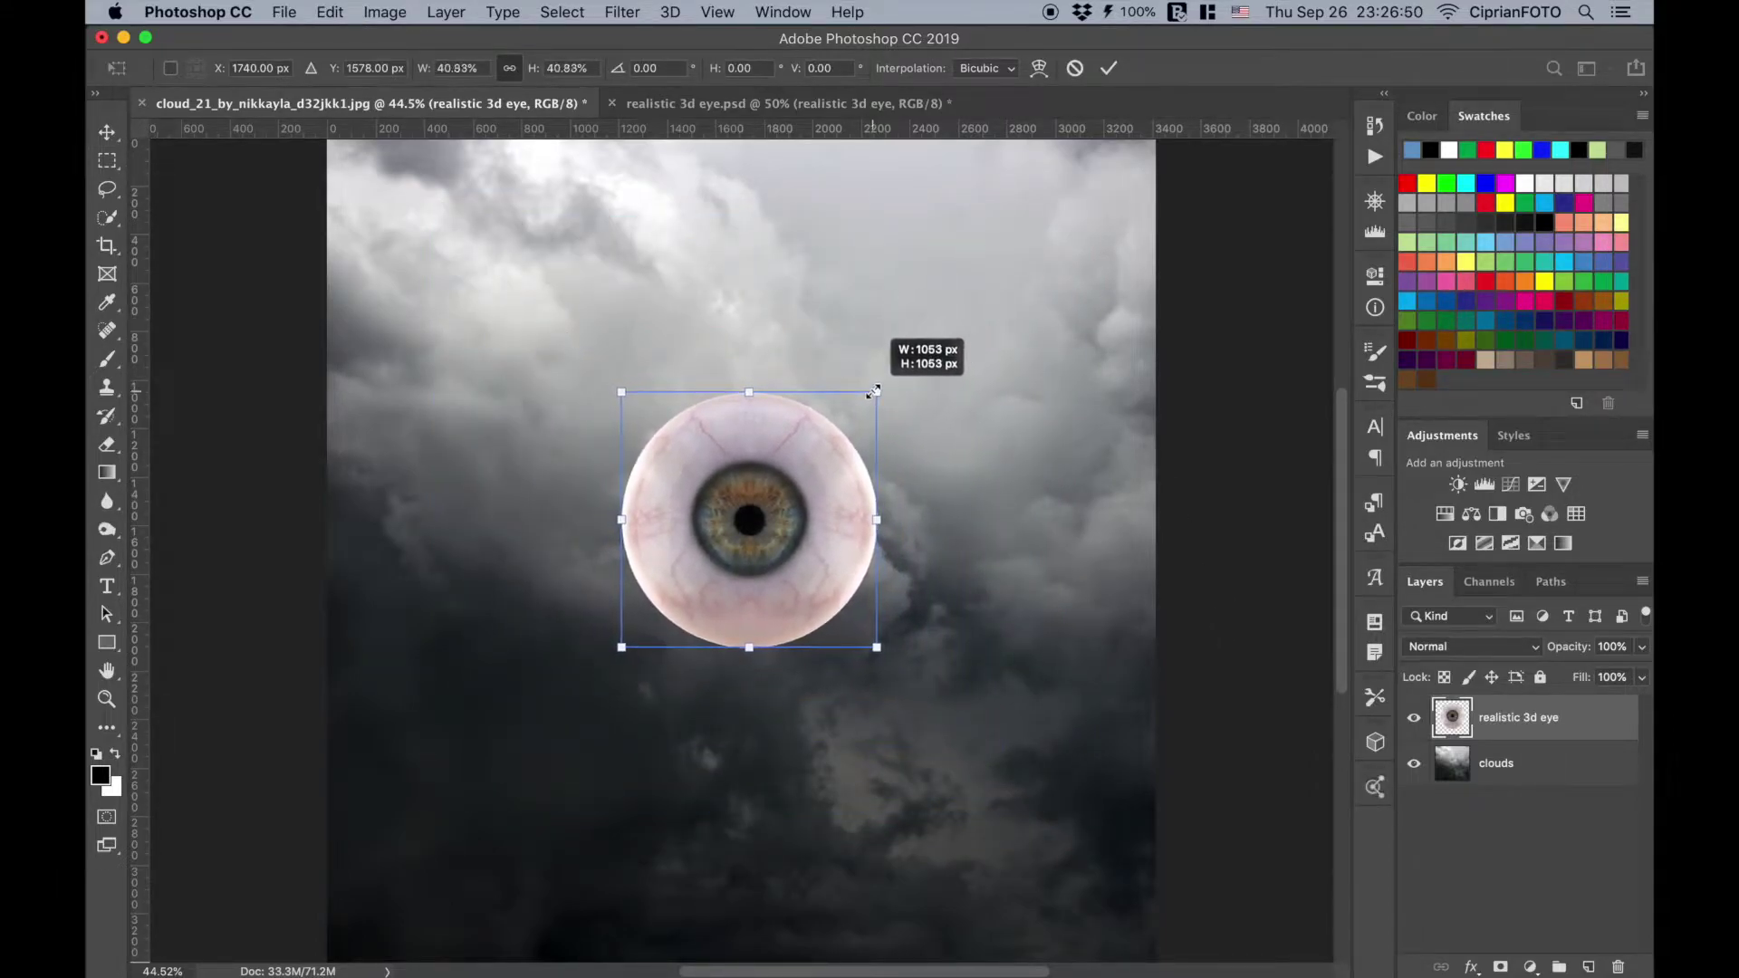
pyautogui.moveTo(887, 379); pyautogui.dragTo(877, 392)
pyautogui.moveTo(749, 534); pyautogui.dragTo(760, 416)
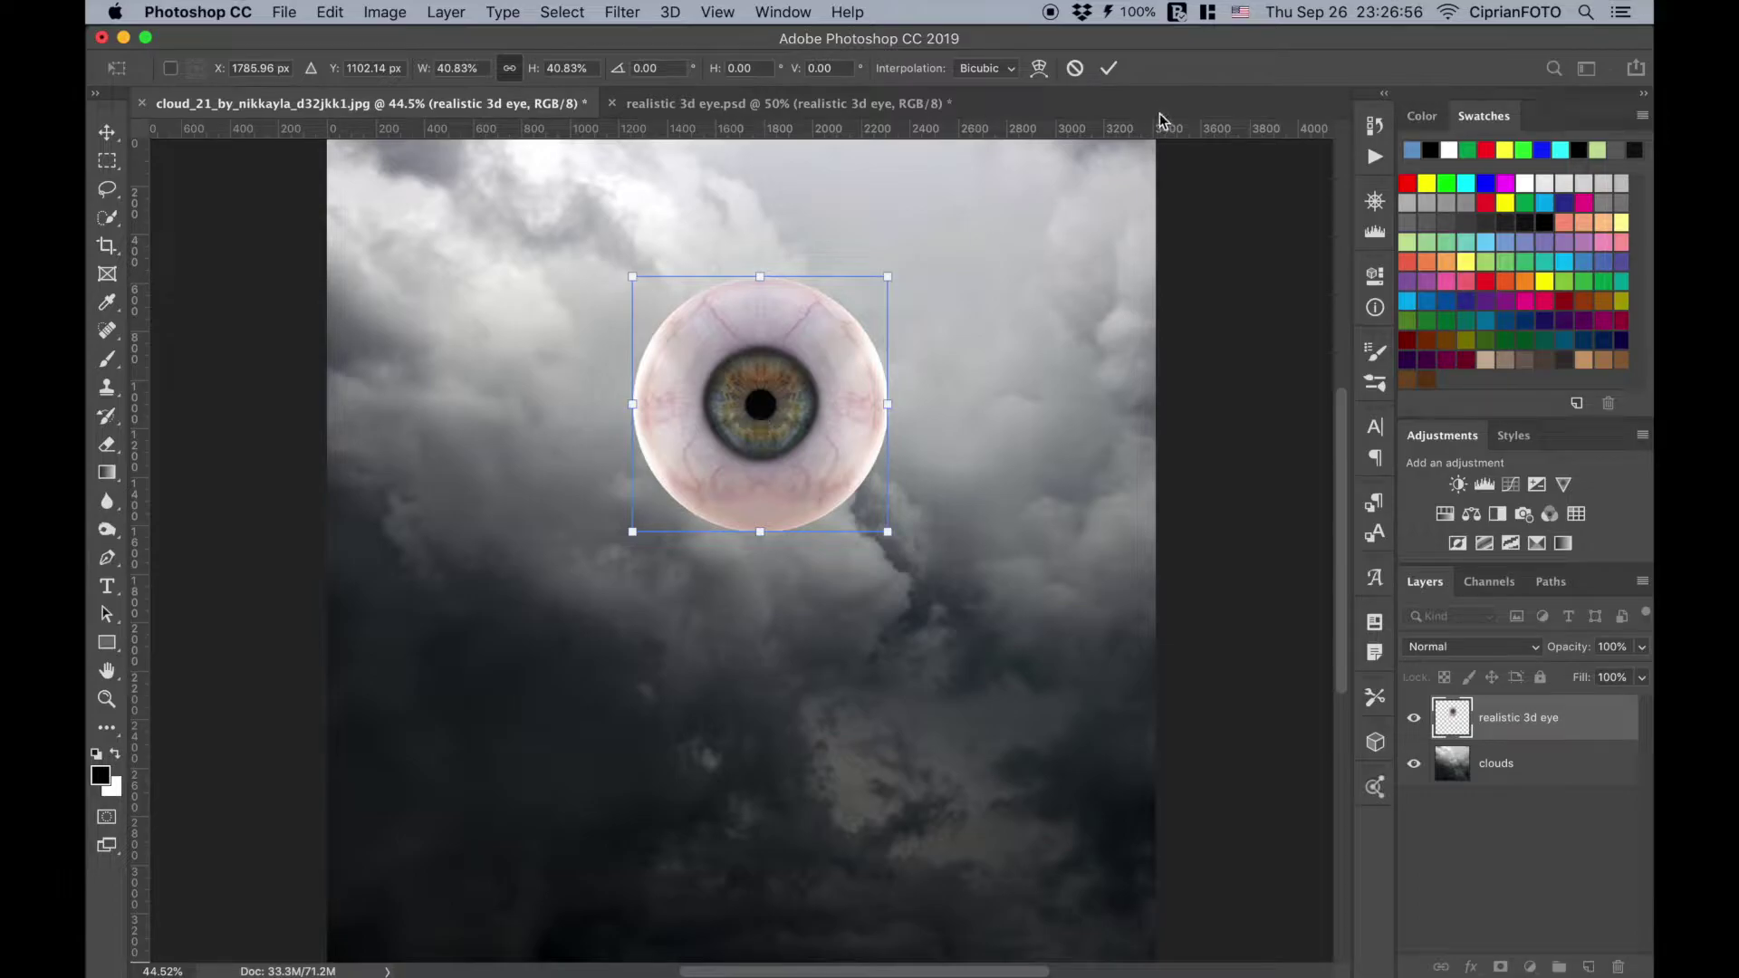
pyautogui.click(1110, 69)
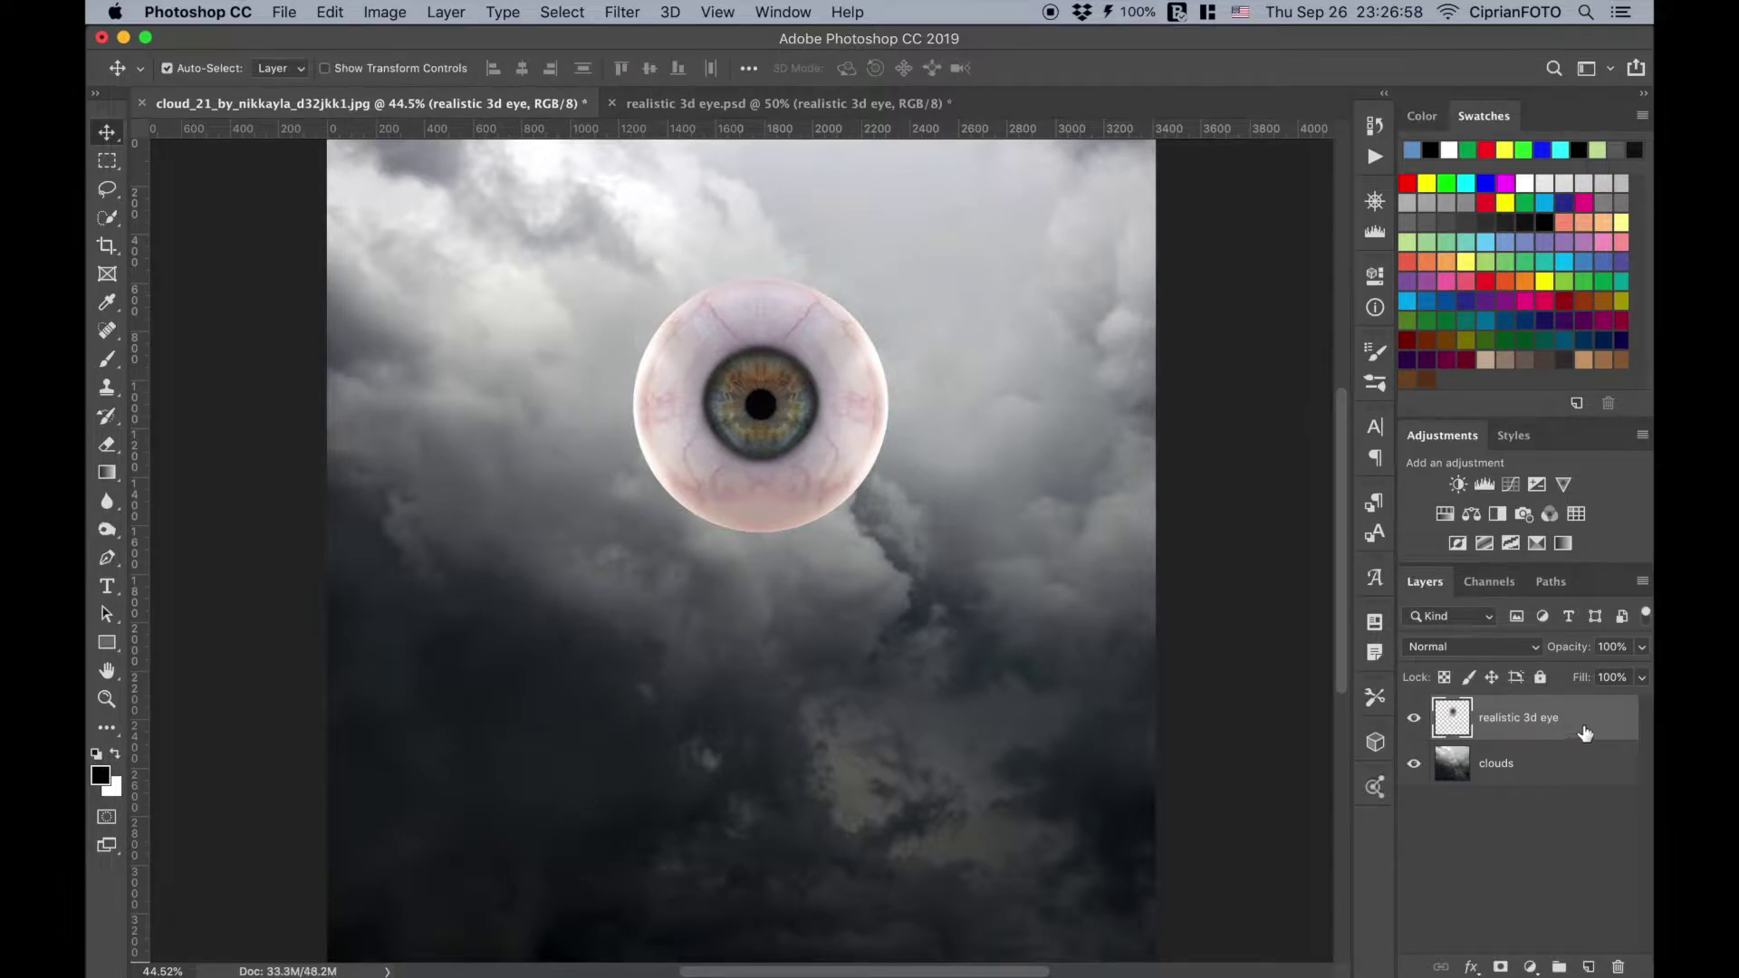
# Step: Convert the eye layer to a smart object, lower its fill to 36%, and nudge it up
pyautogui.rightClick(1585, 732)
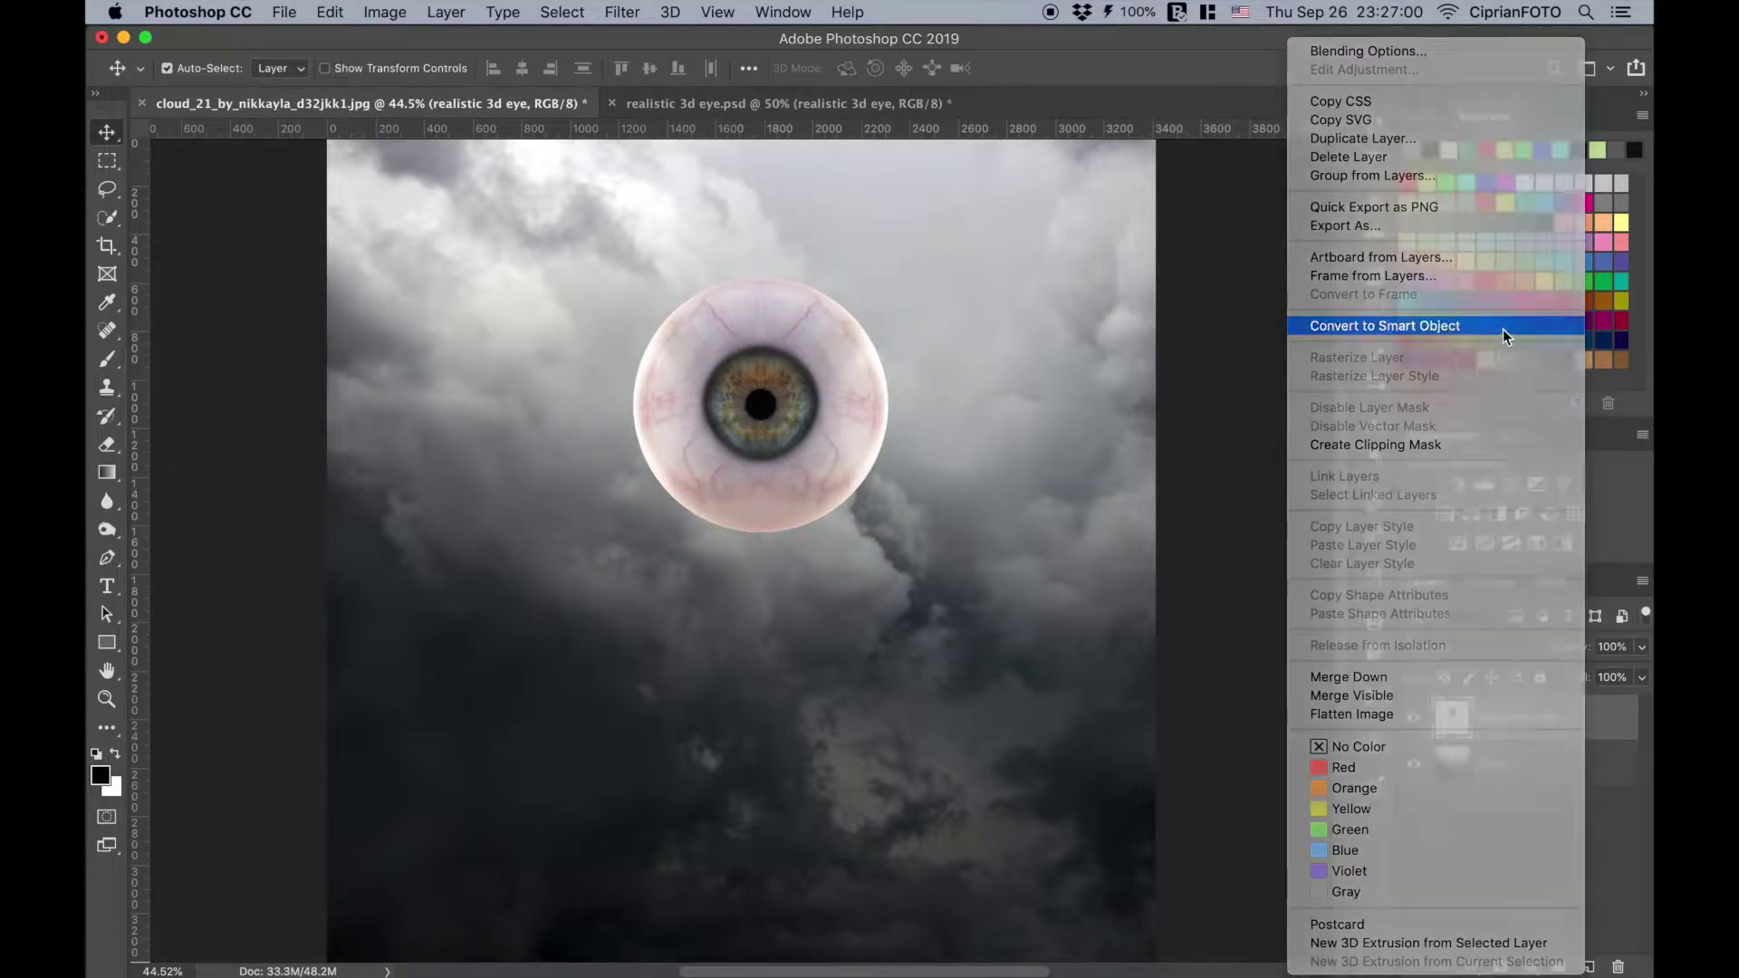
pyautogui.click(1503, 328)
pyautogui.moveTo(1572, 679); pyautogui.dragTo(1532, 686)
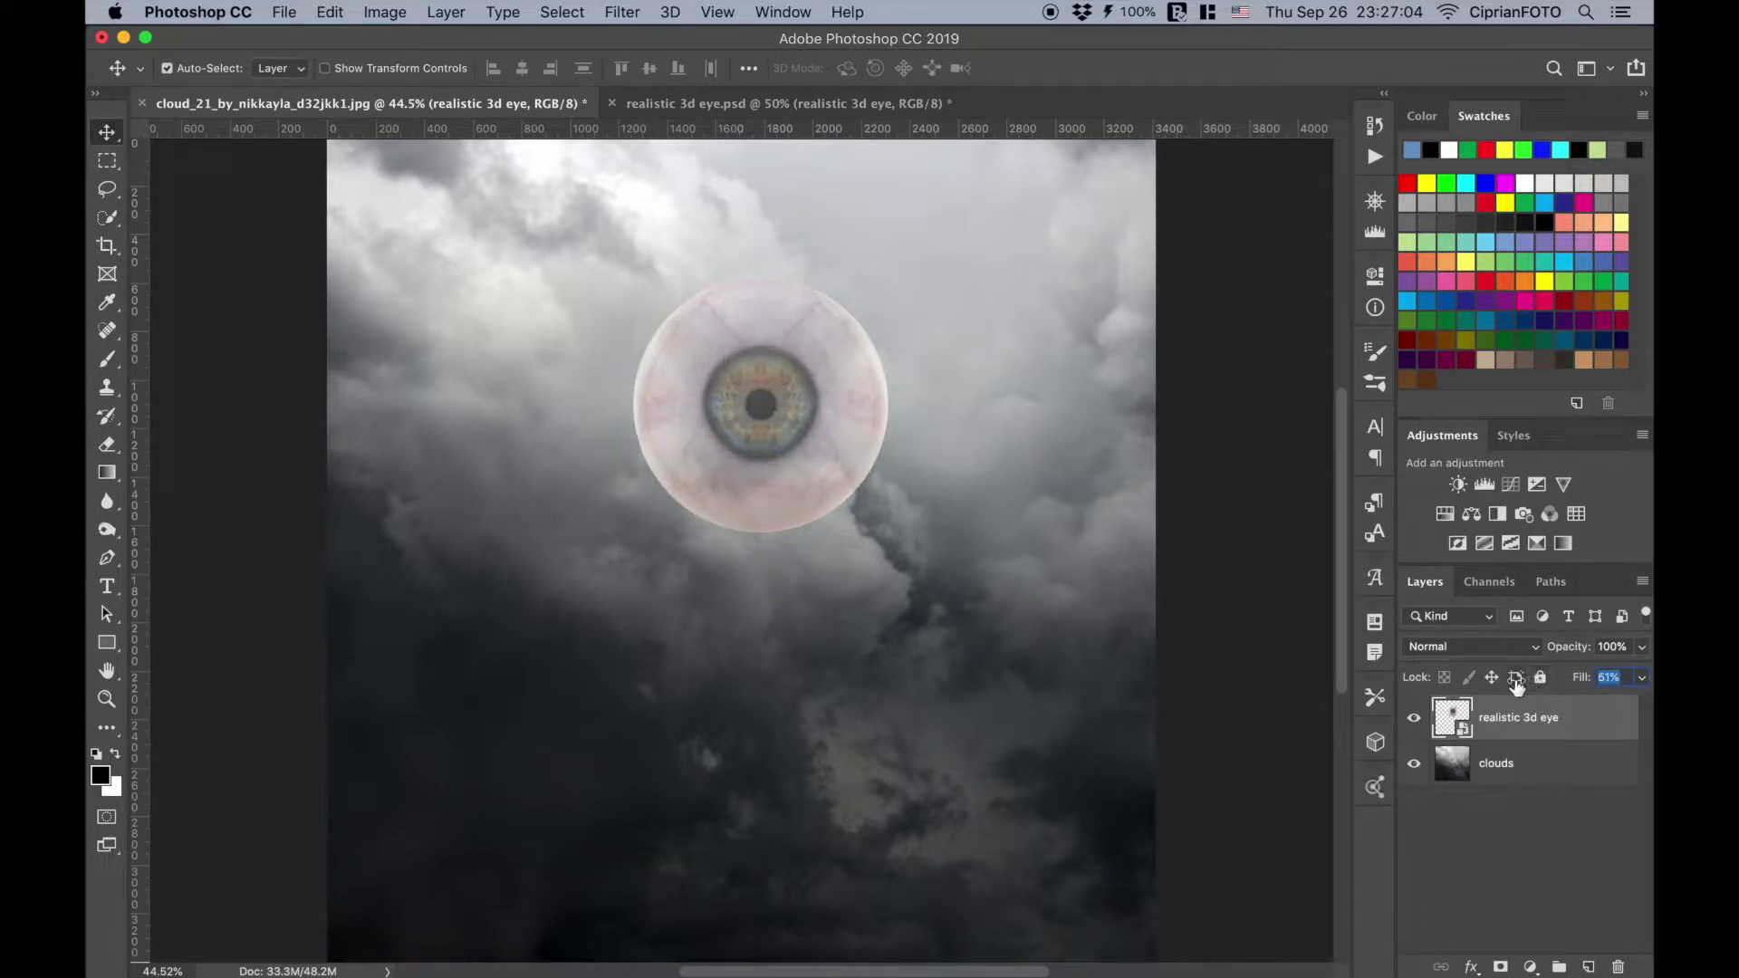
pyautogui.moveTo(1533, 686); pyautogui.dragTo(1495, 686)
pyautogui.moveTo(761, 423); pyautogui.dragTo(758, 405)
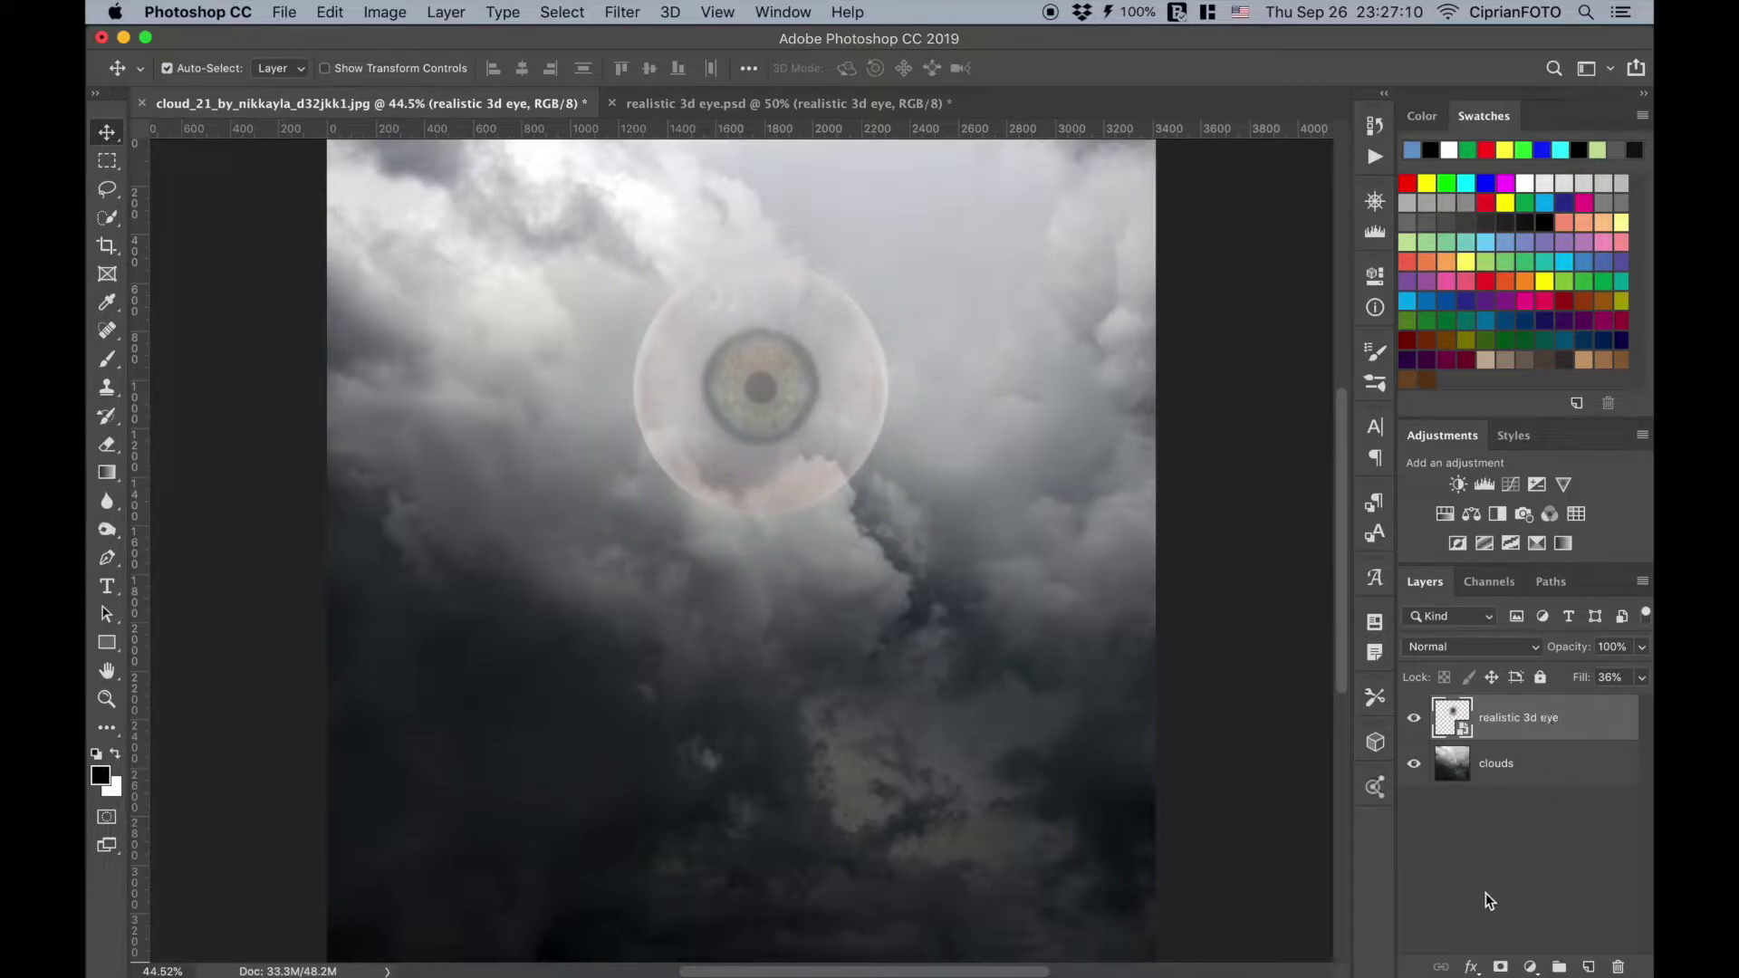
# Step: Add a layer mask to the eye and paint black to hide its lower part
pyautogui.click(1500, 966)
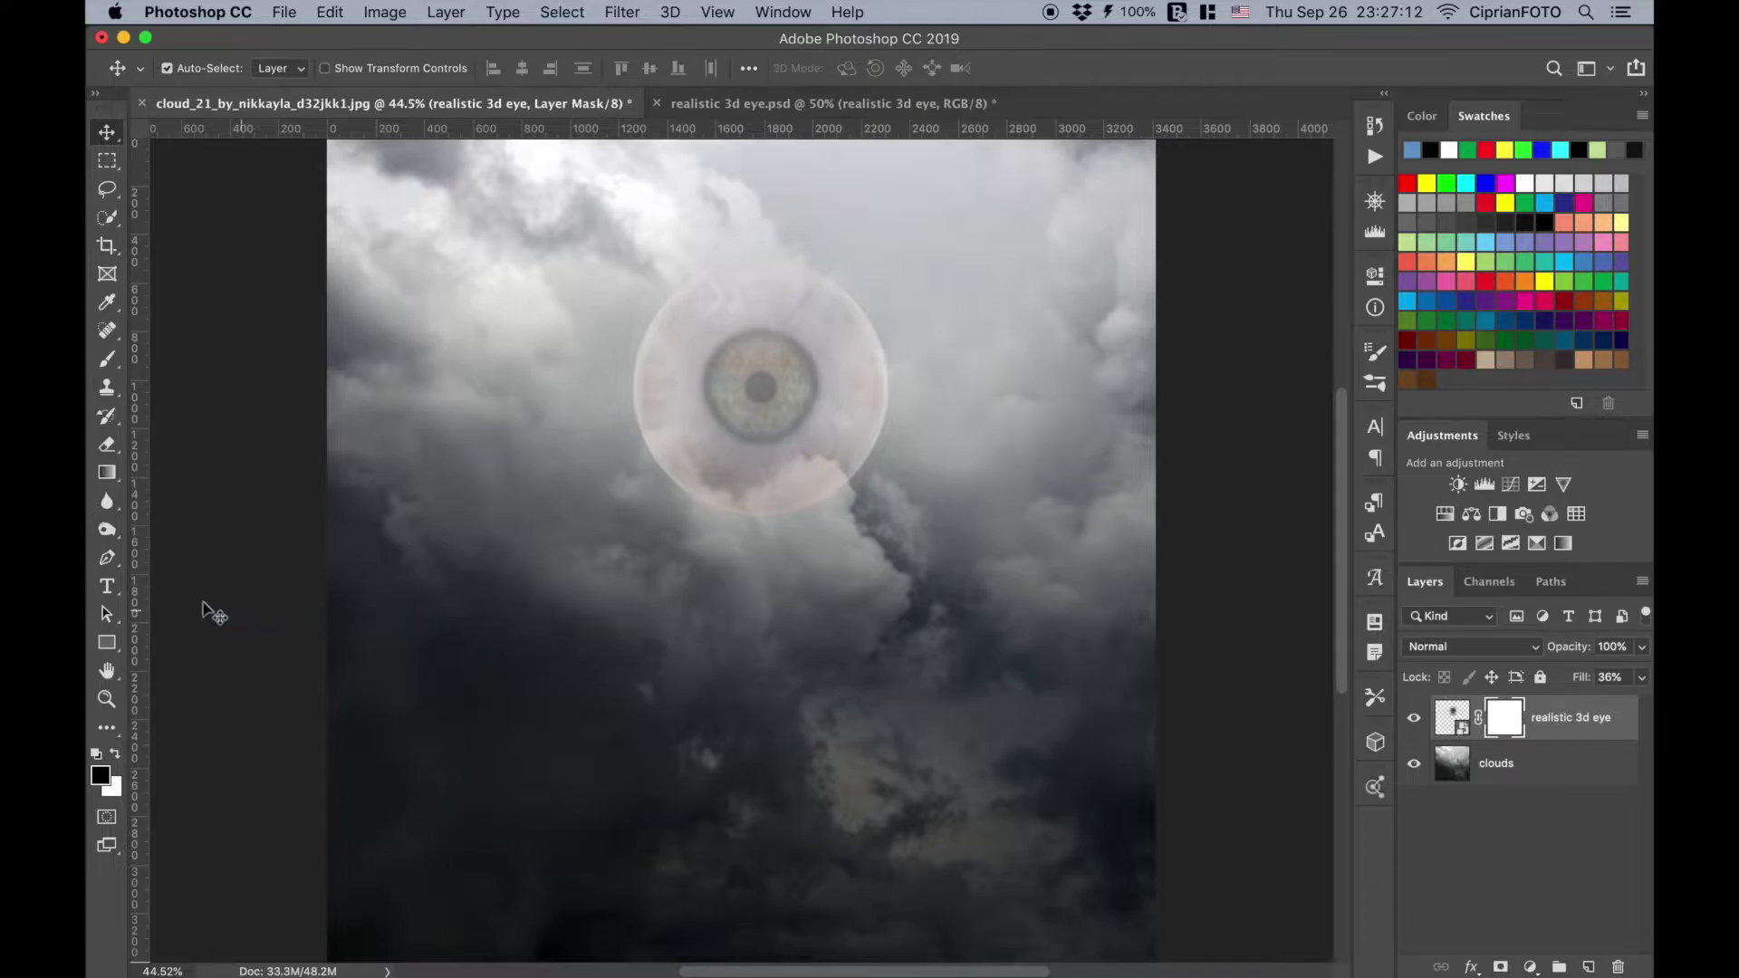
pyautogui.click(108, 363)
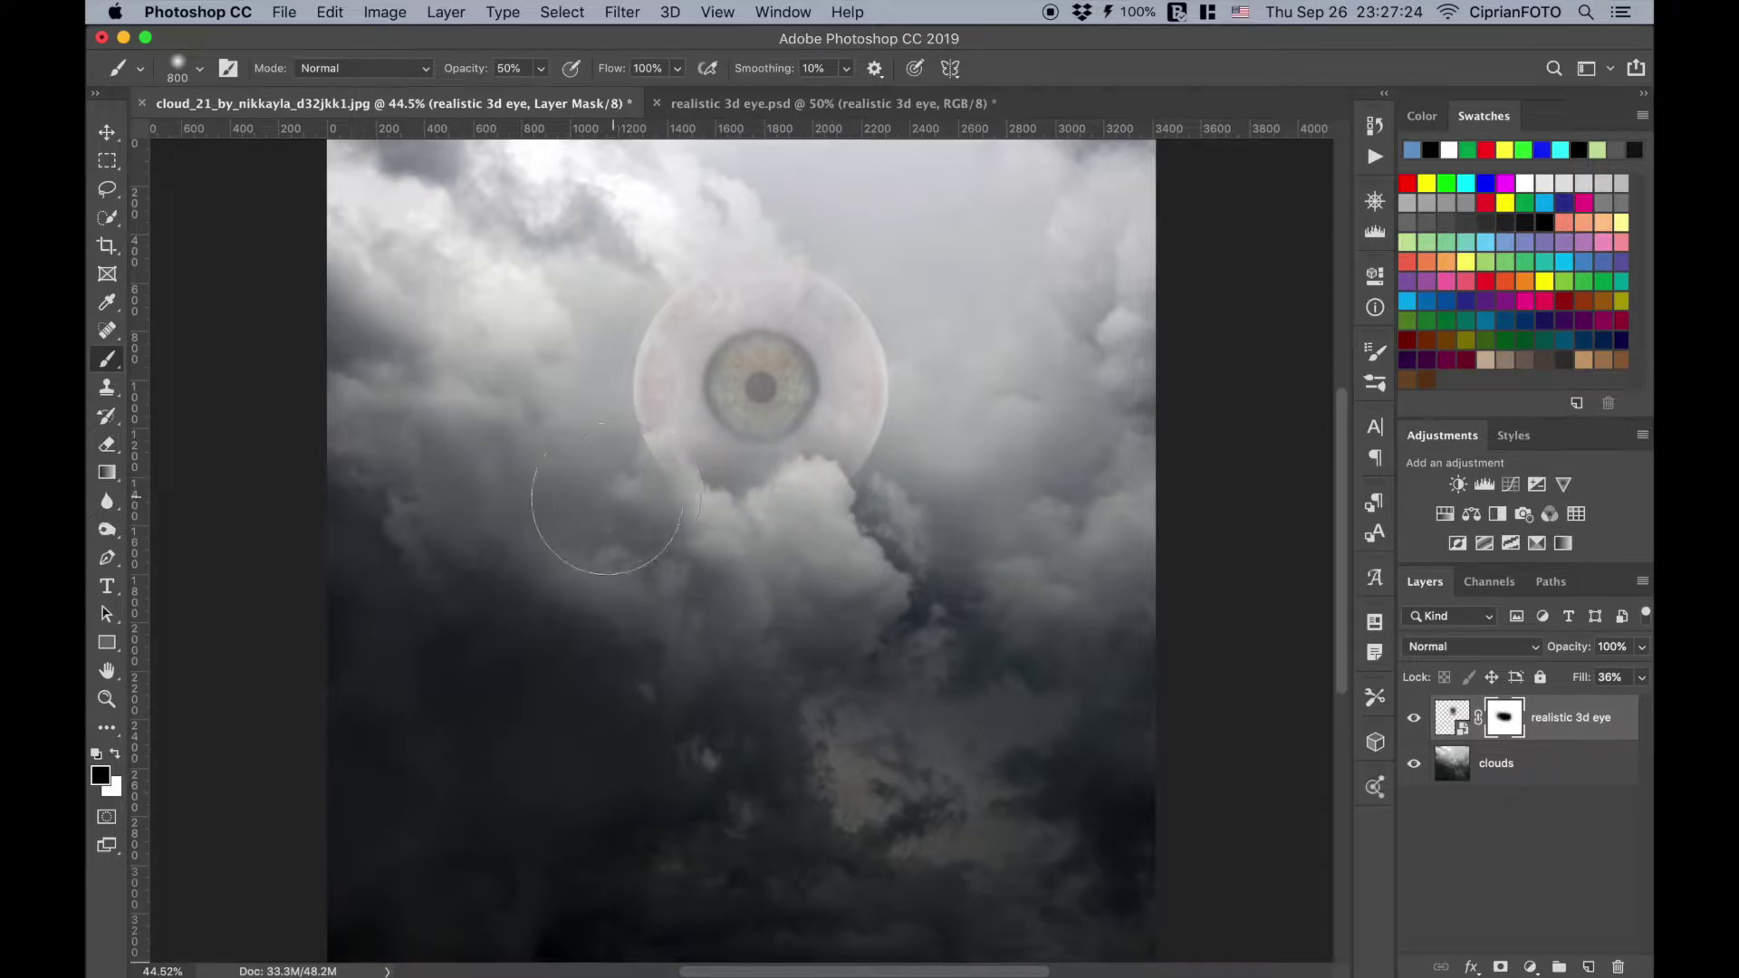
pyautogui.moveTo(627, 493)
pyautogui.mouseDown()
pyautogui.moveTo(582, 486)
pyautogui.moveTo(766, 514)
pyautogui.moveTo(597, 507)
pyautogui.mouseUp()
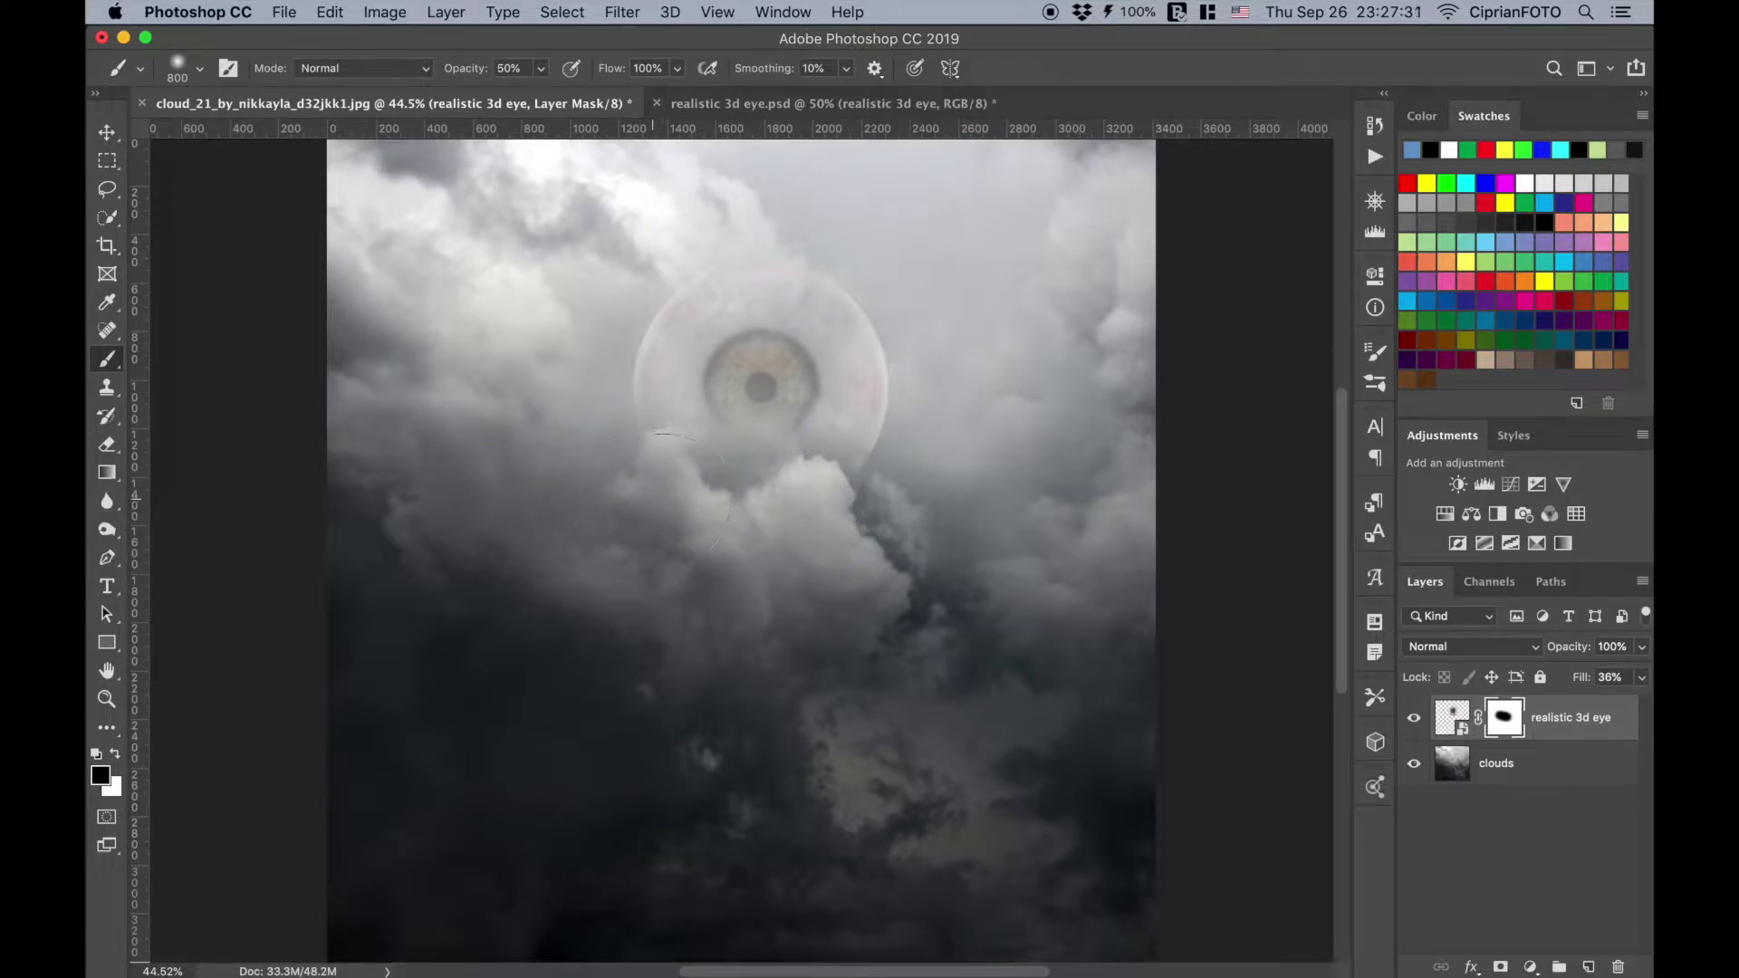
# Step: Raise the eye's fill to 65%, then refine the mask with a smaller 38%-opacity brush
pyautogui.click(1454, 720)
pyautogui.moveTo(1581, 679)
pyautogui.mouseDown()
pyautogui.moveTo(1626, 687)
pyautogui.moveTo(1626, 672)
pyautogui.mouseUp()
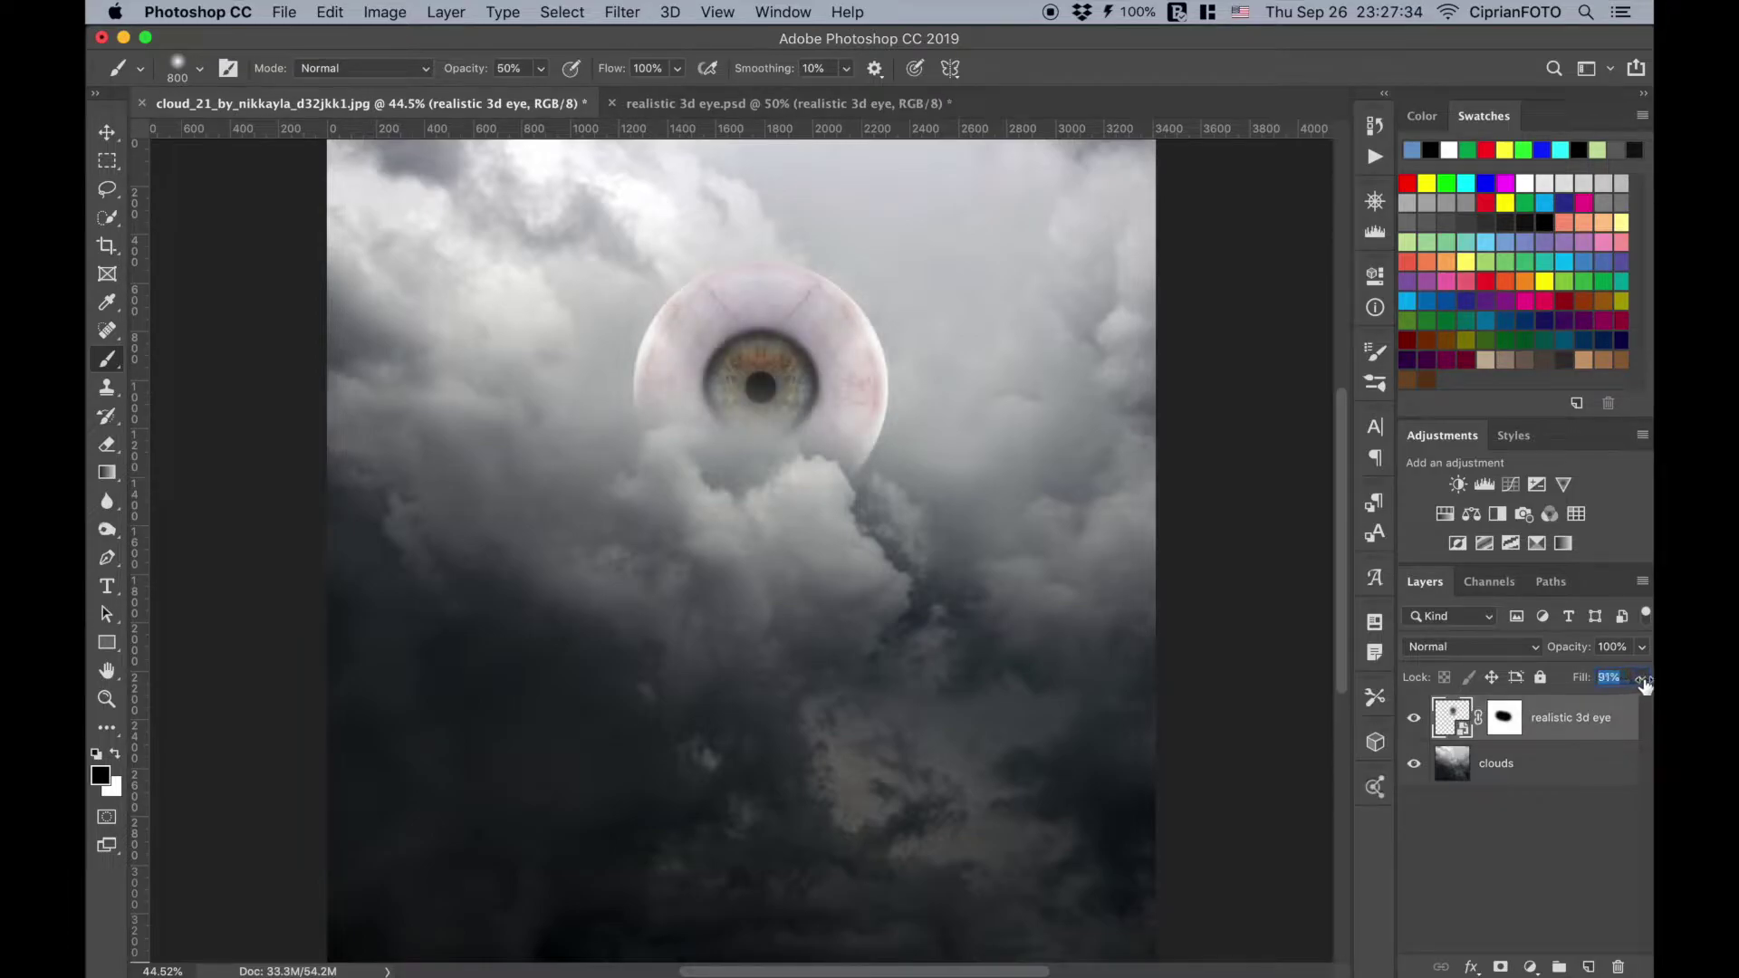
pyautogui.click(1503, 718)
pyautogui.press('x')
pyautogui.press('[')
pyautogui.press('[')
pyautogui.press('[')
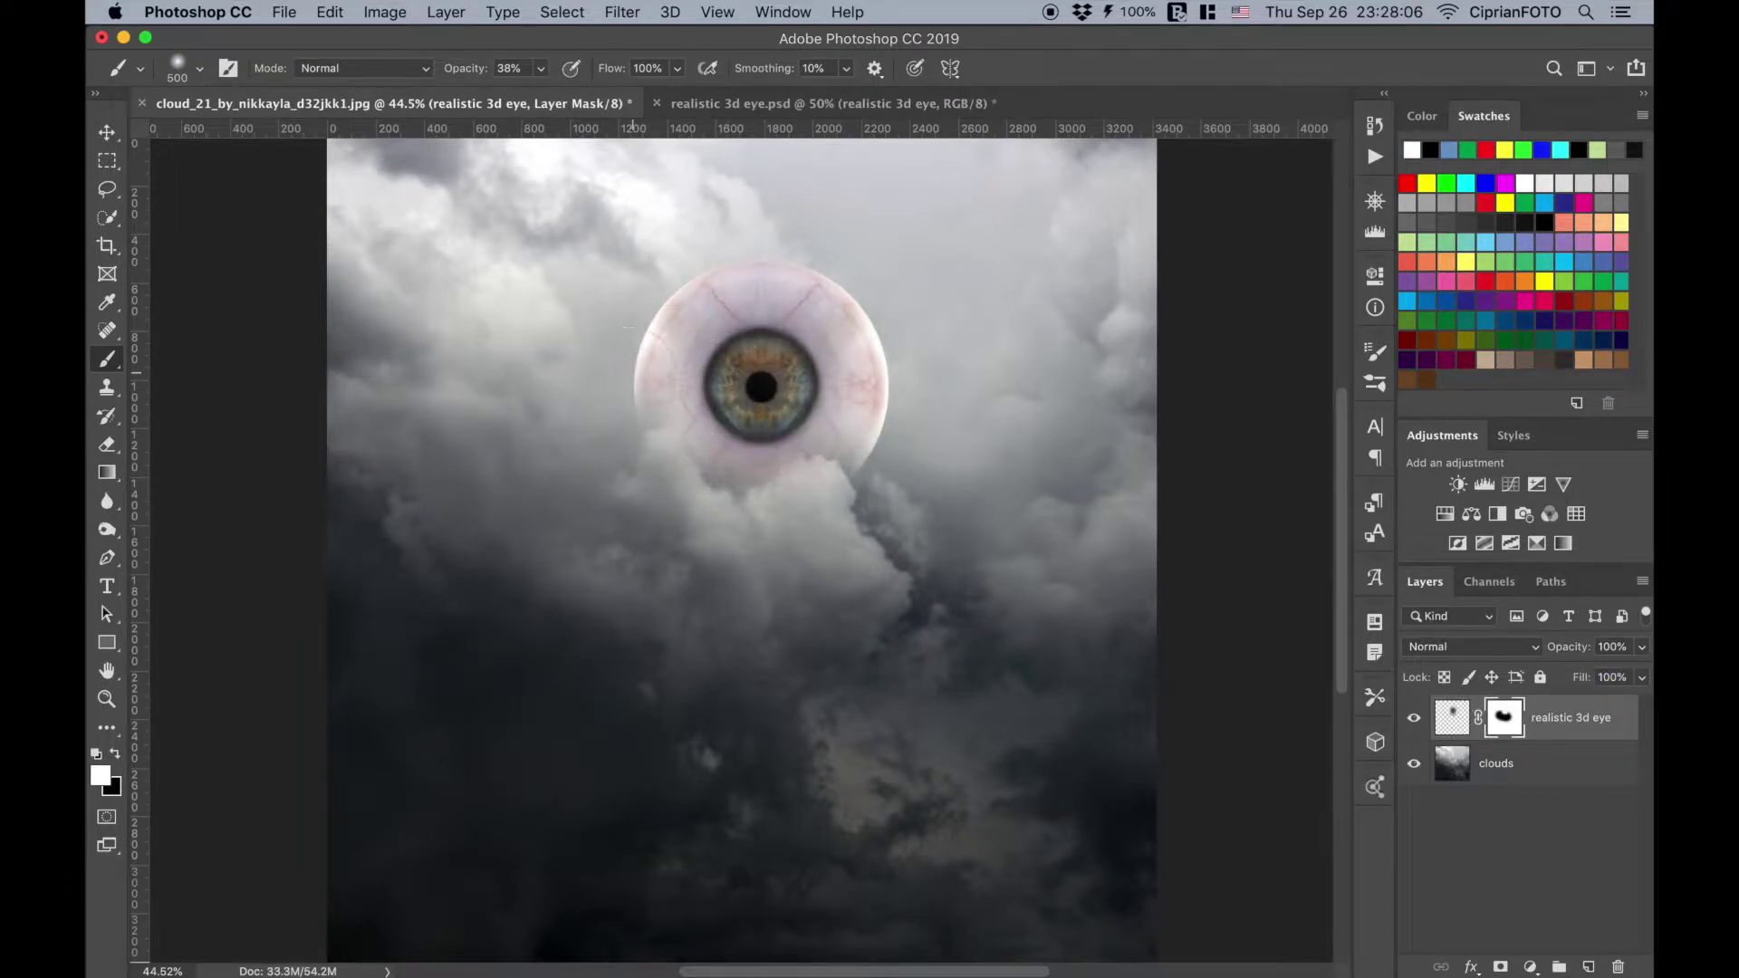
pyautogui.press('3')
pyautogui.press('8')
pyautogui.press('x')
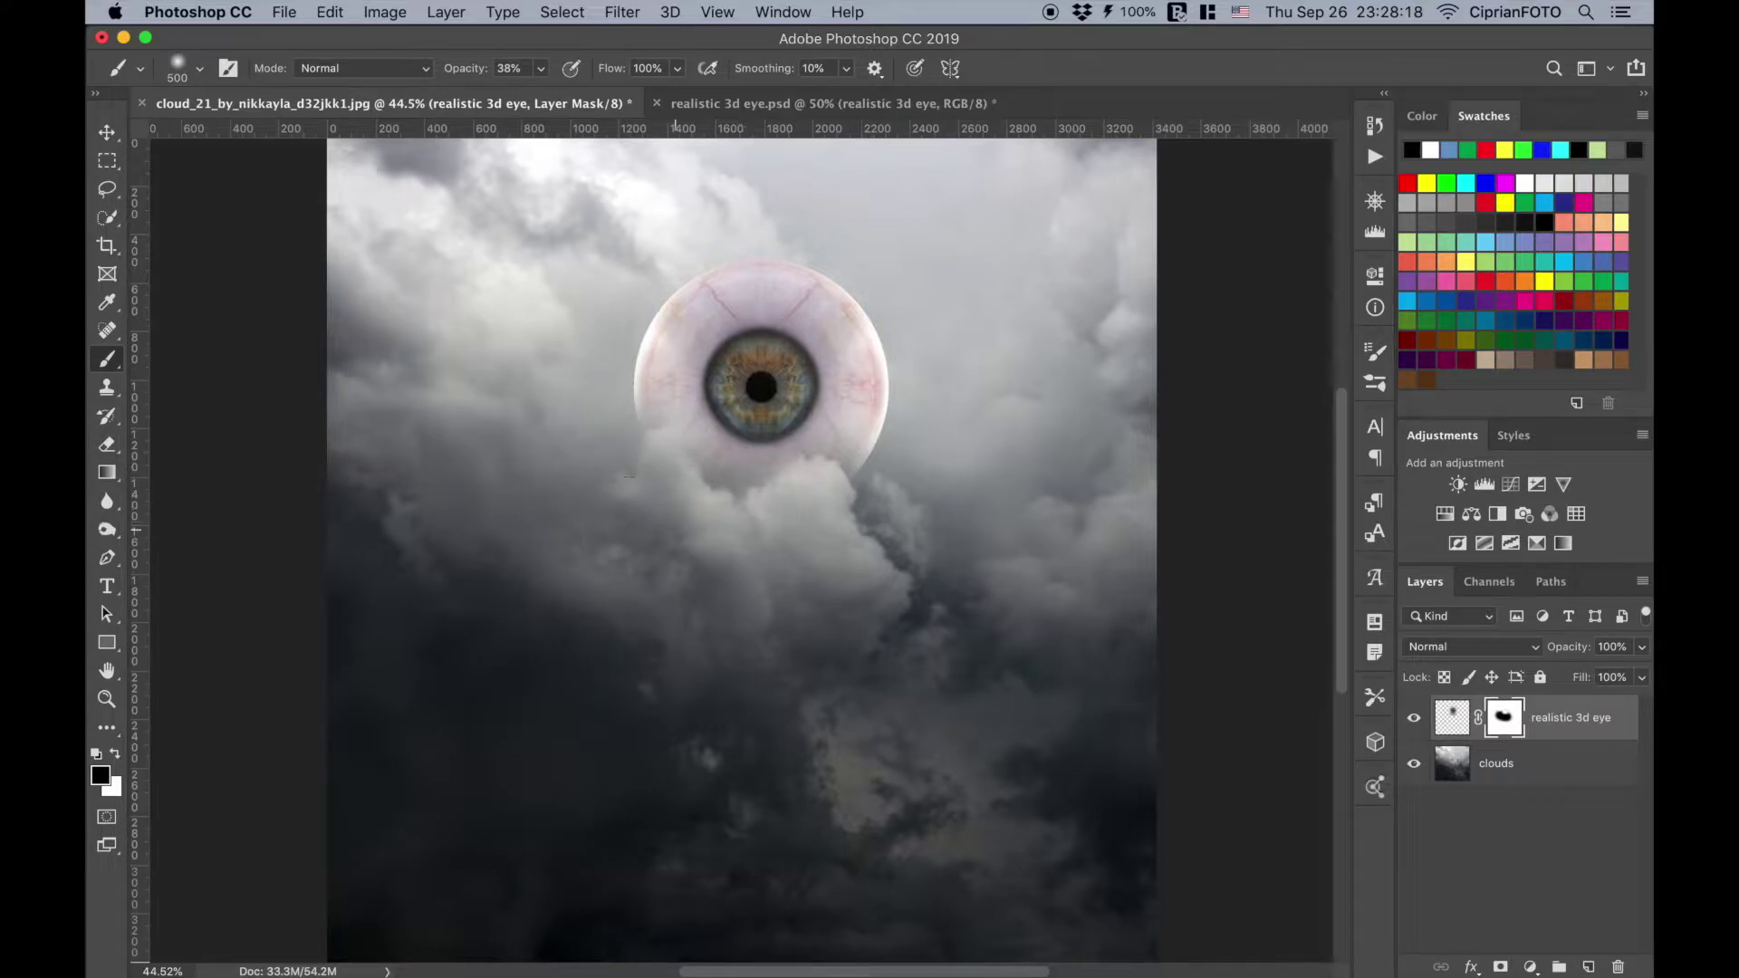
# Step: Add a Hue/Saturation layer clipped to the eye with Saturation at -100
pyautogui.click(1452, 718)
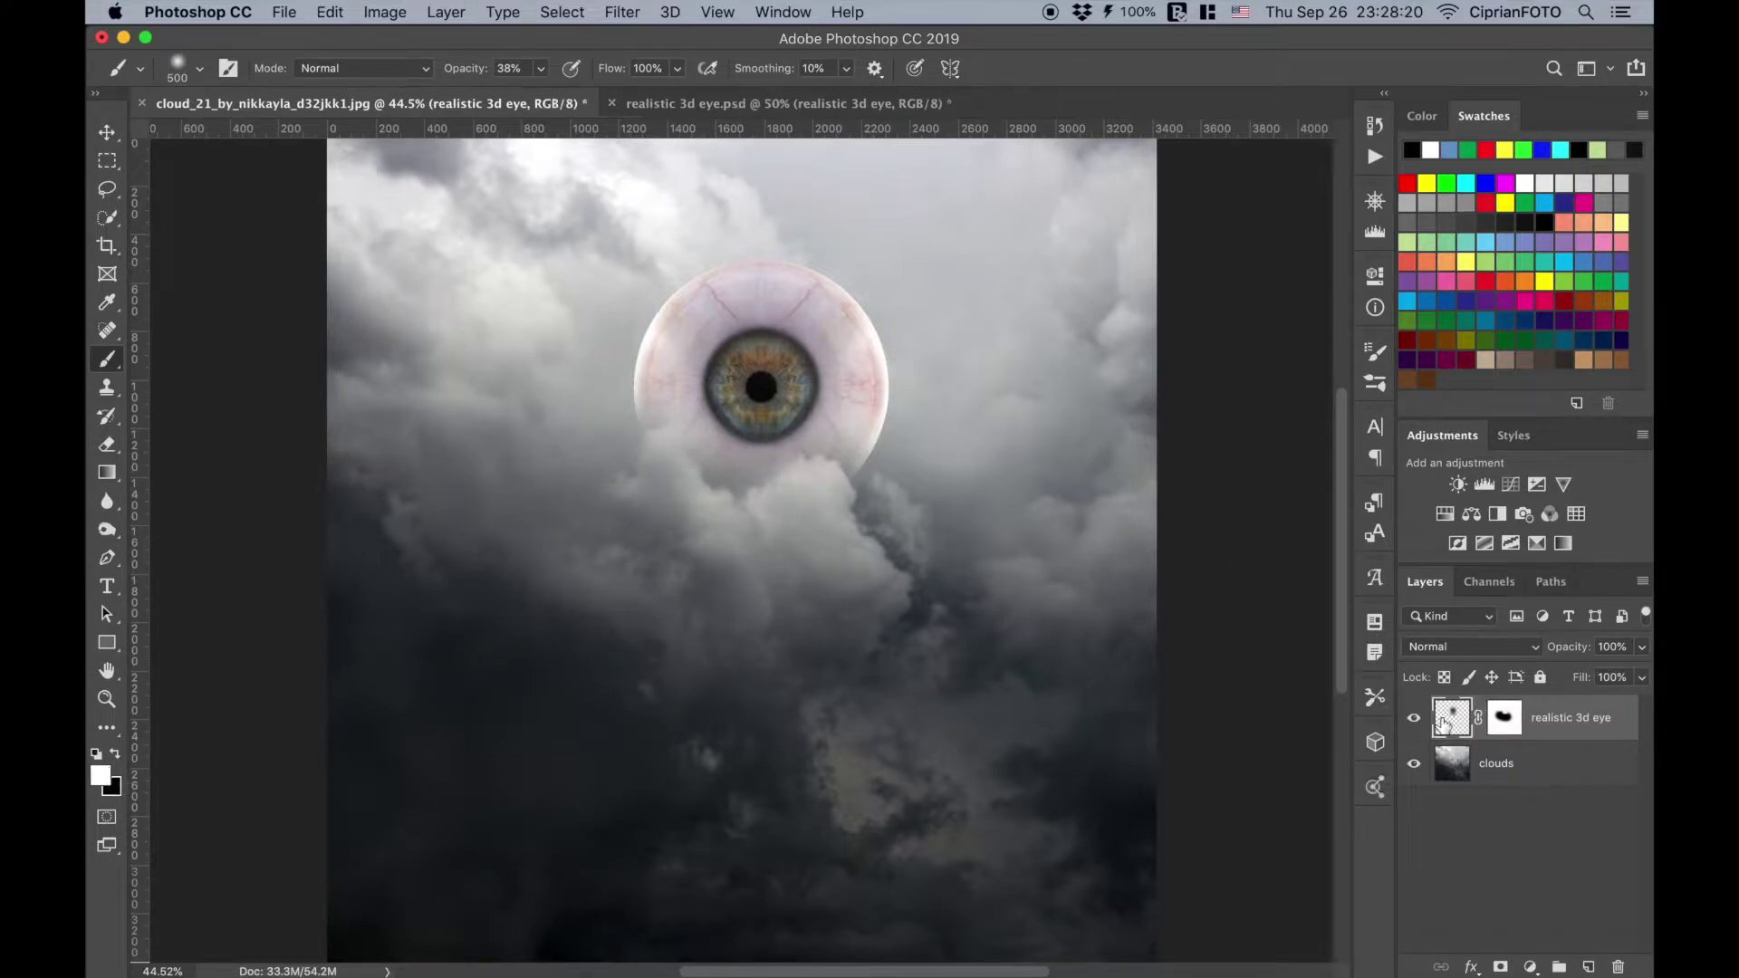
pyautogui.click(1445, 513)
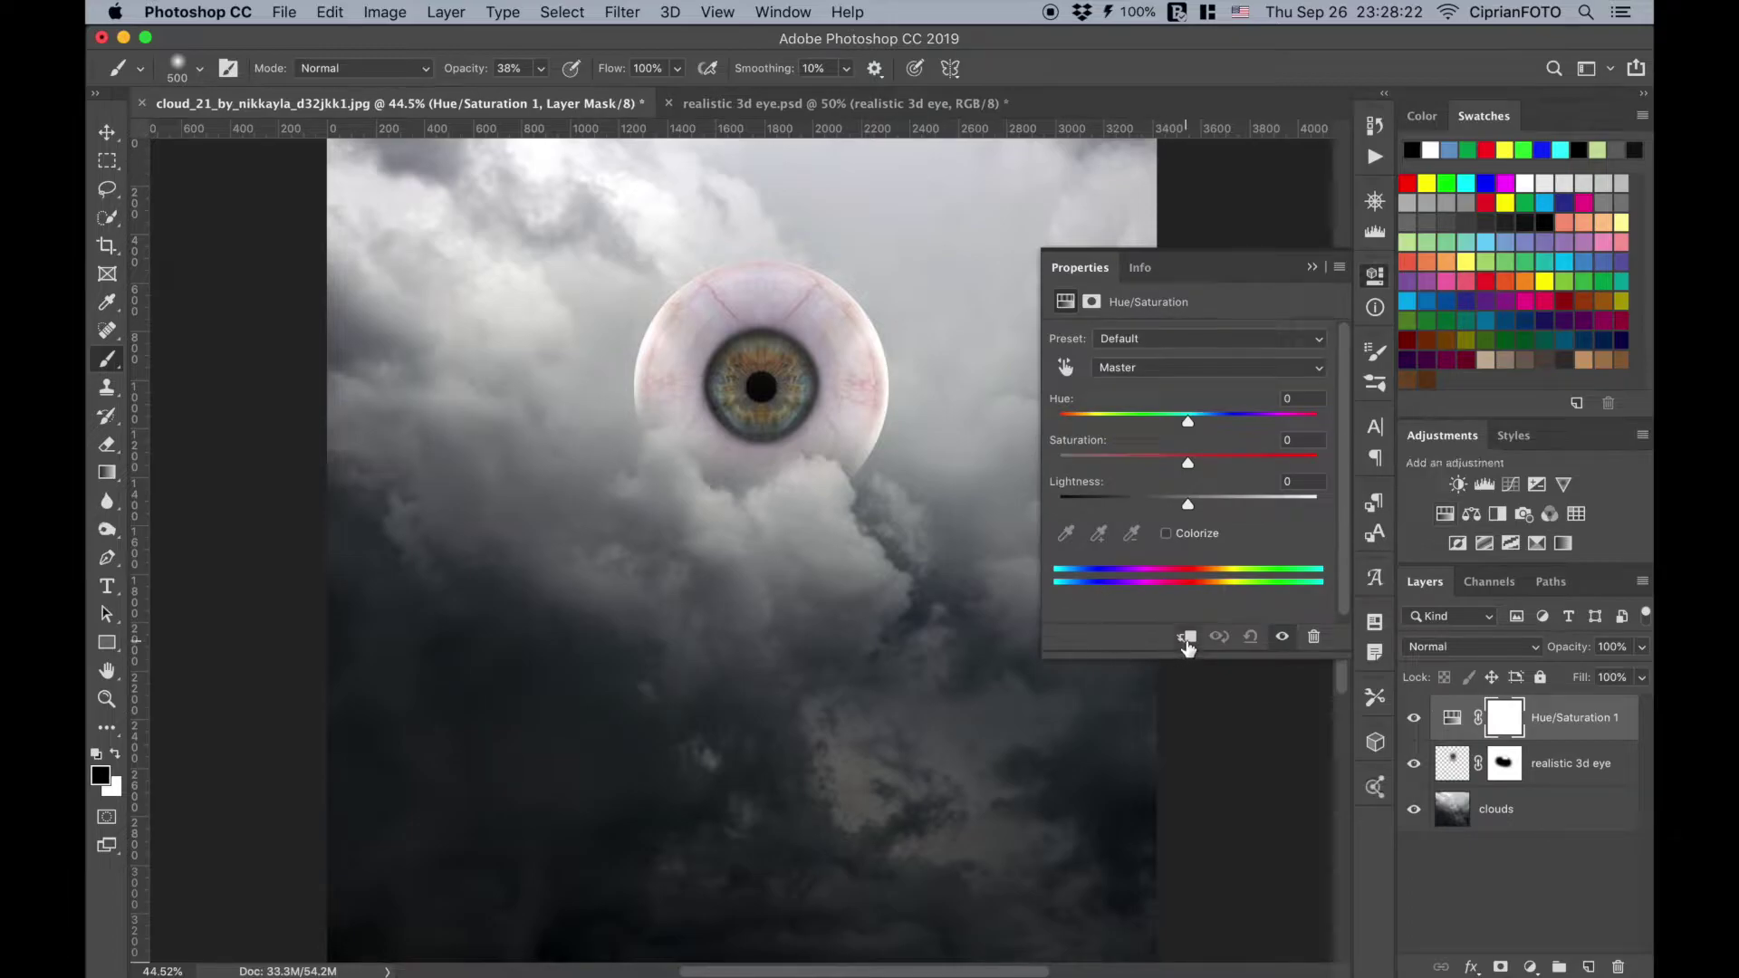
pyautogui.click(1185, 636)
pyautogui.moveTo(1188, 463); pyautogui.dragTo(1005, 465)
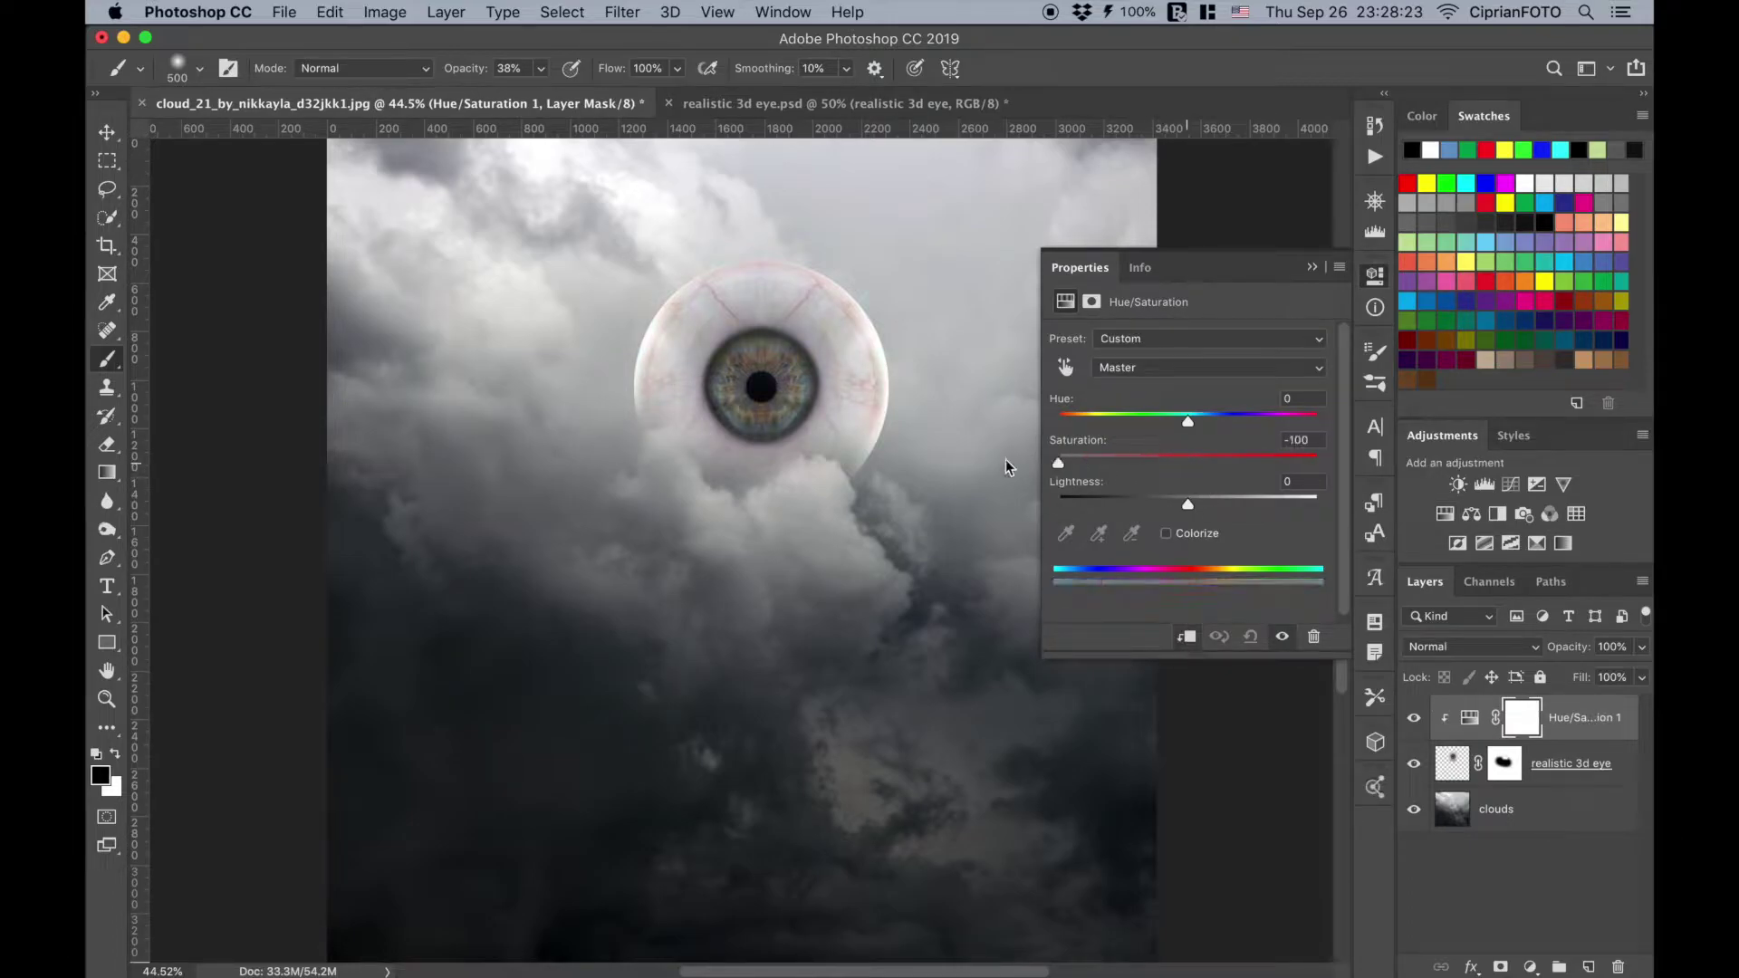
pyautogui.click(1311, 267)
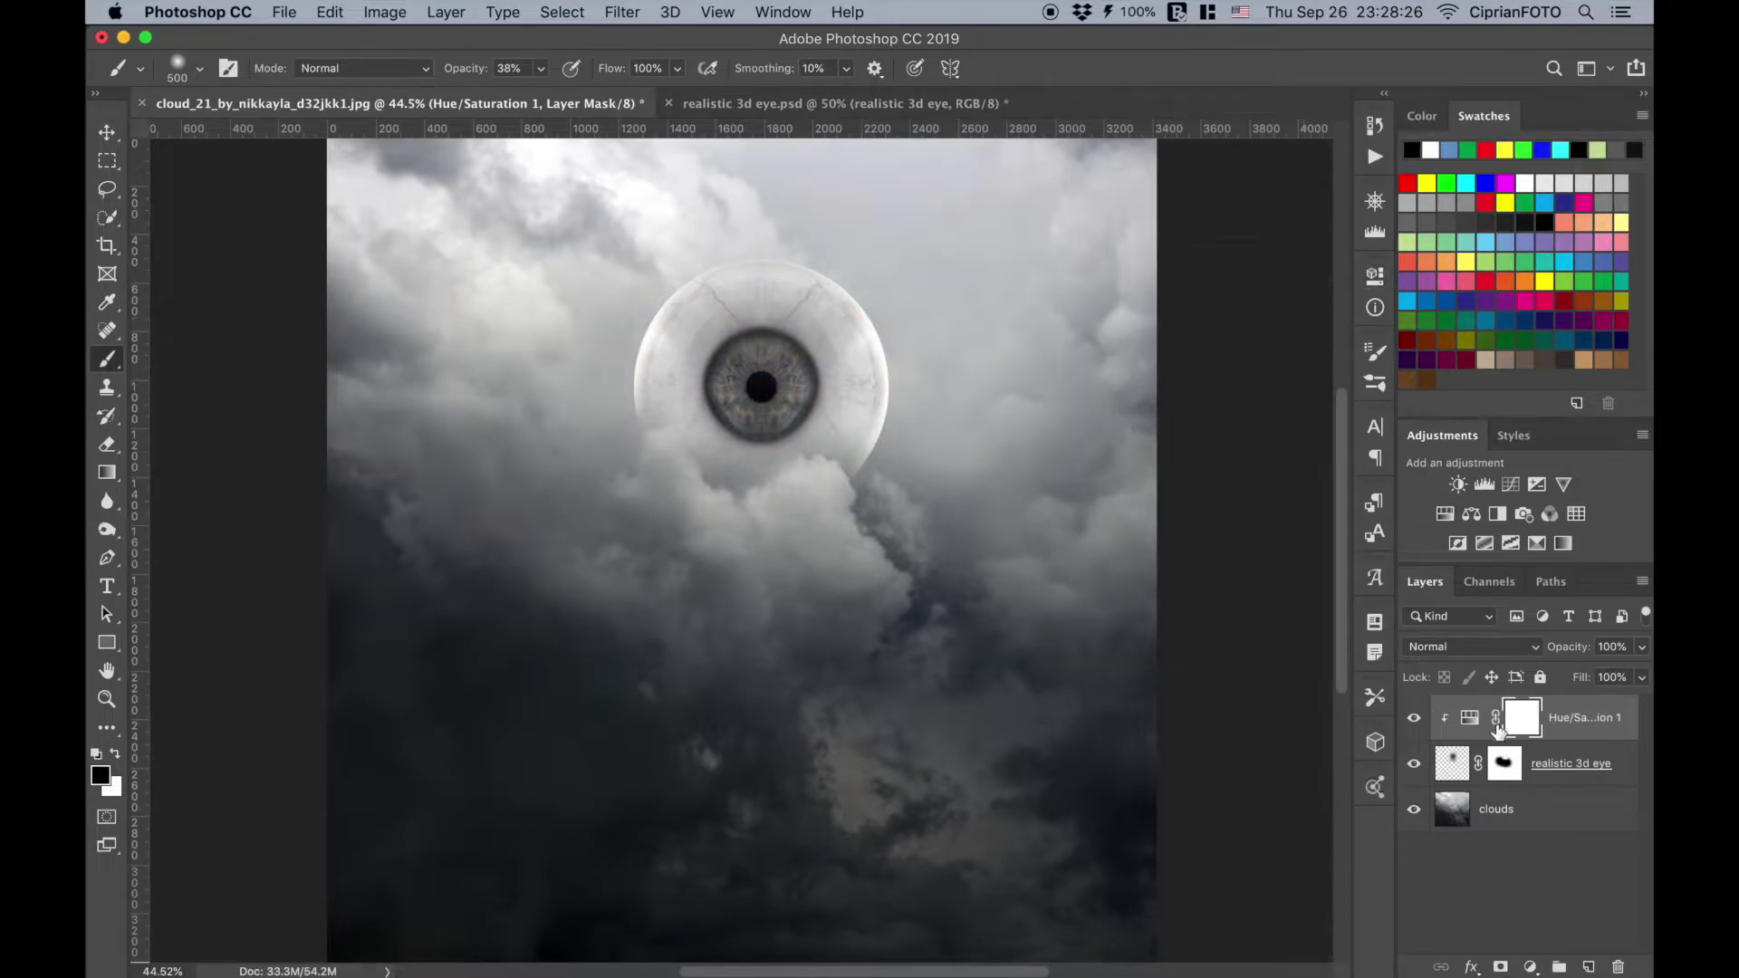
pyautogui.click(1452, 762)
# Step: Burn the eyeball's outer edge with the toning range set to Highlights
pyautogui.press('x')
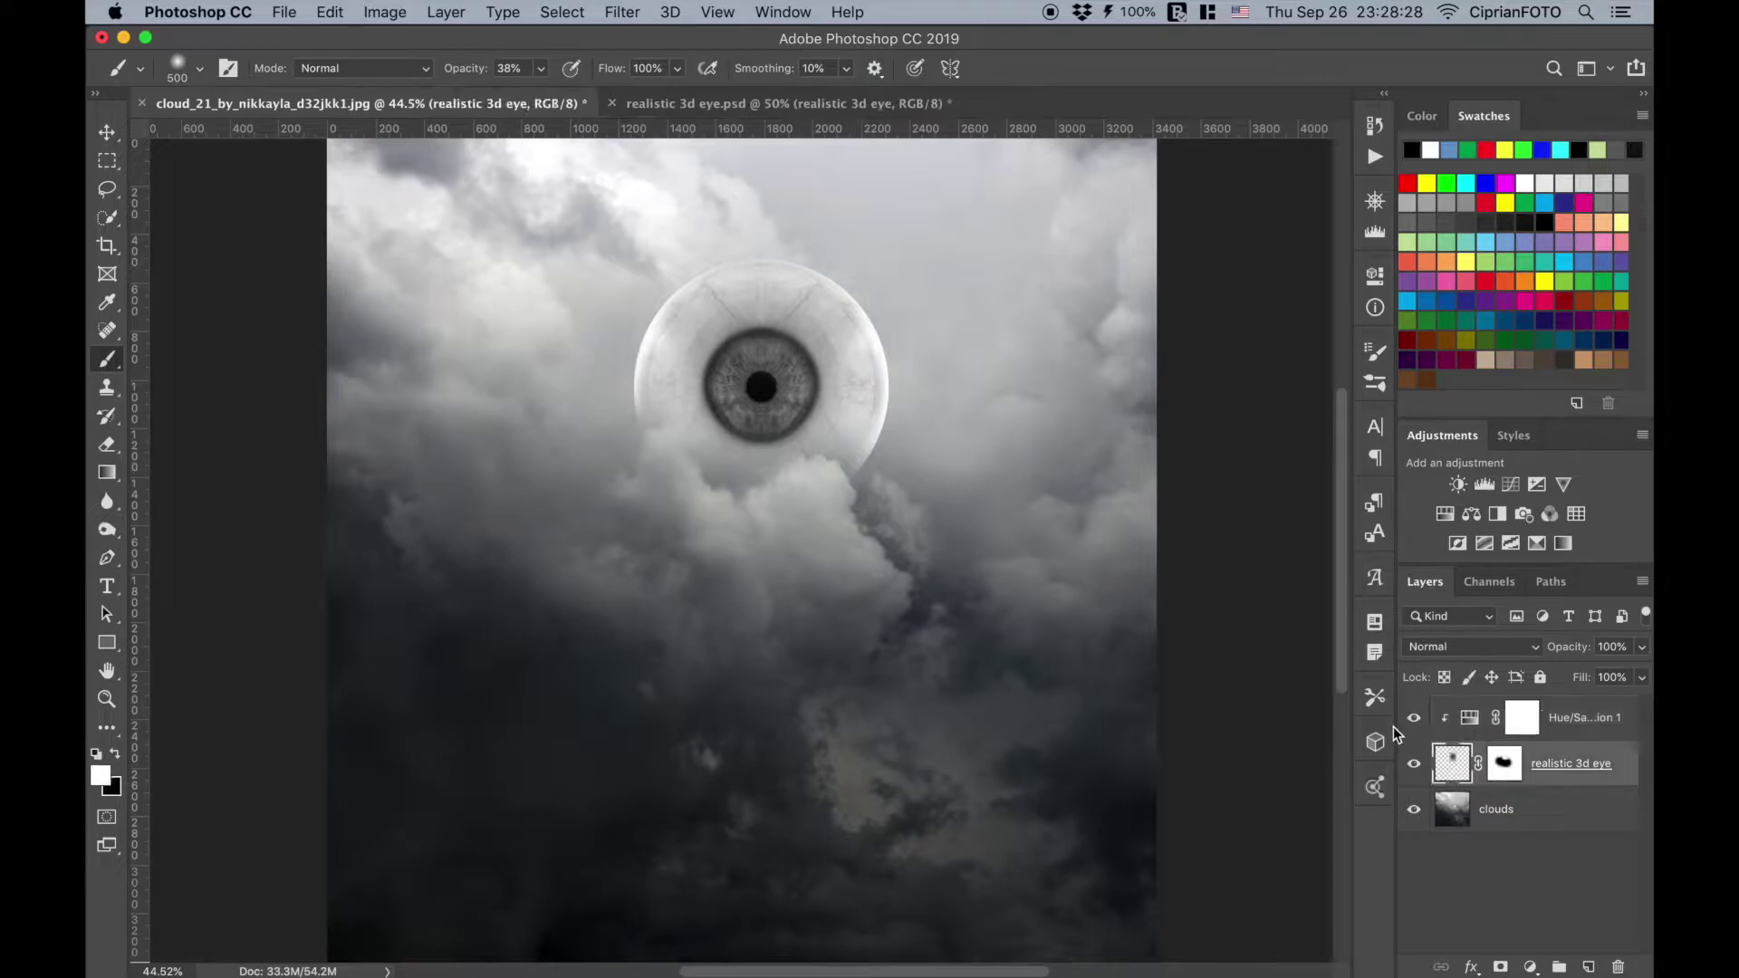
pyautogui.click(107, 533)
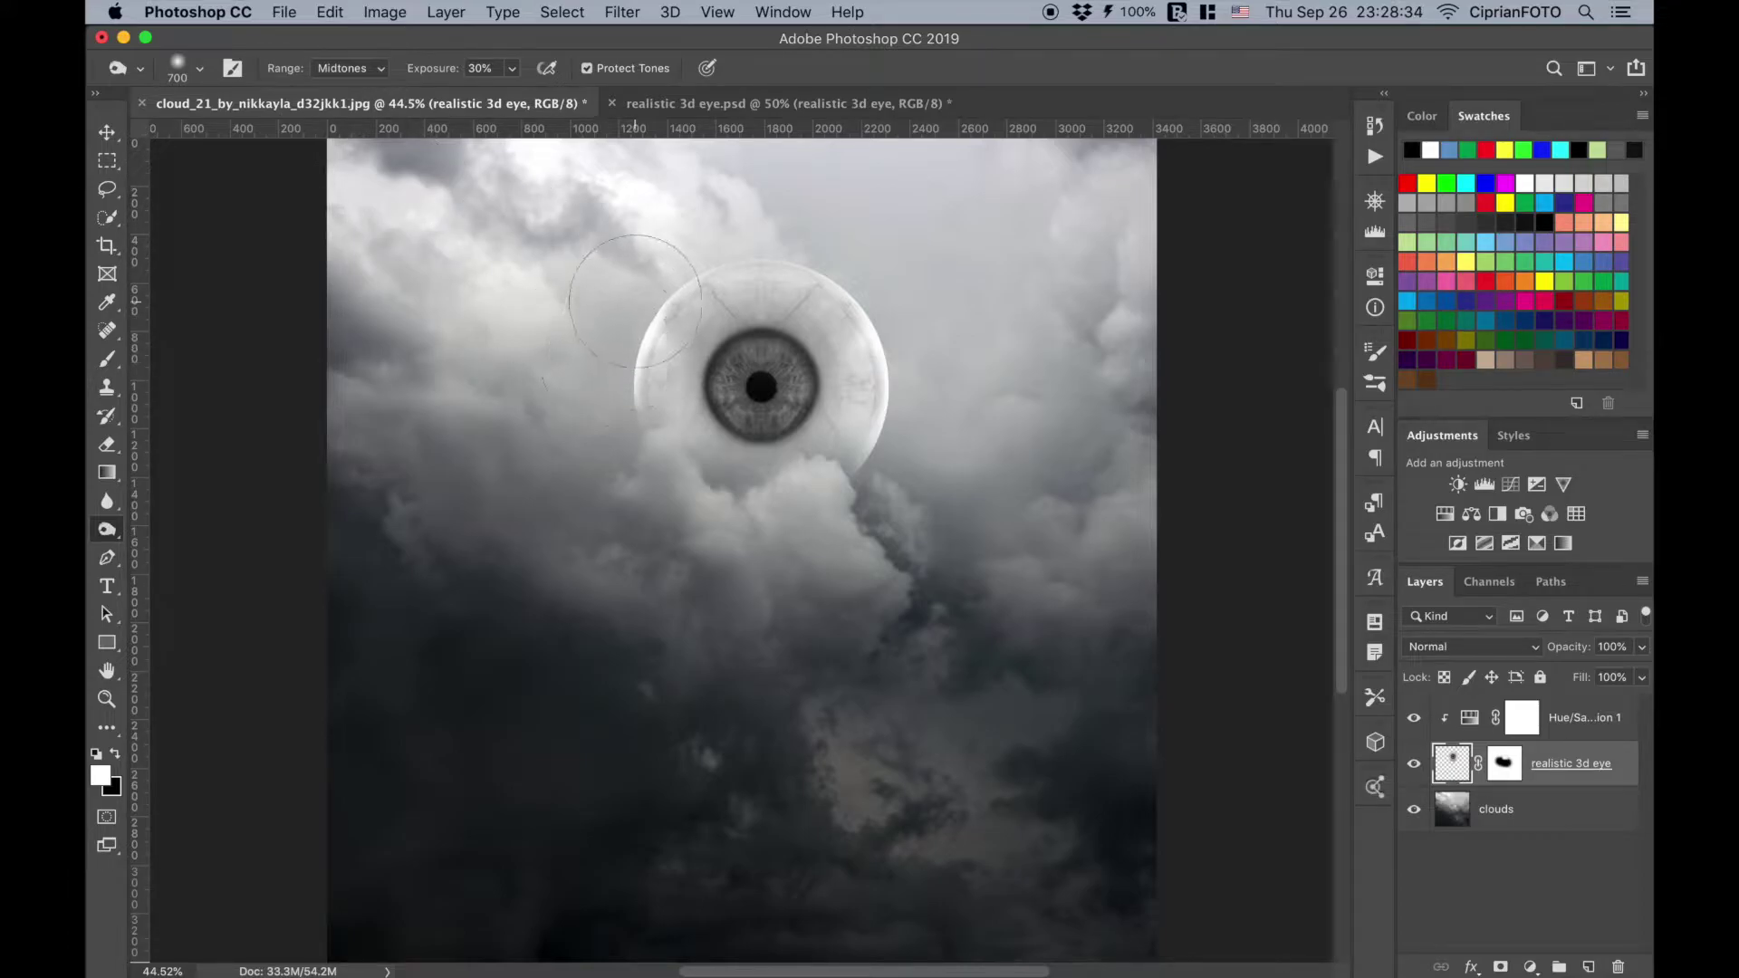
pyautogui.press('x')
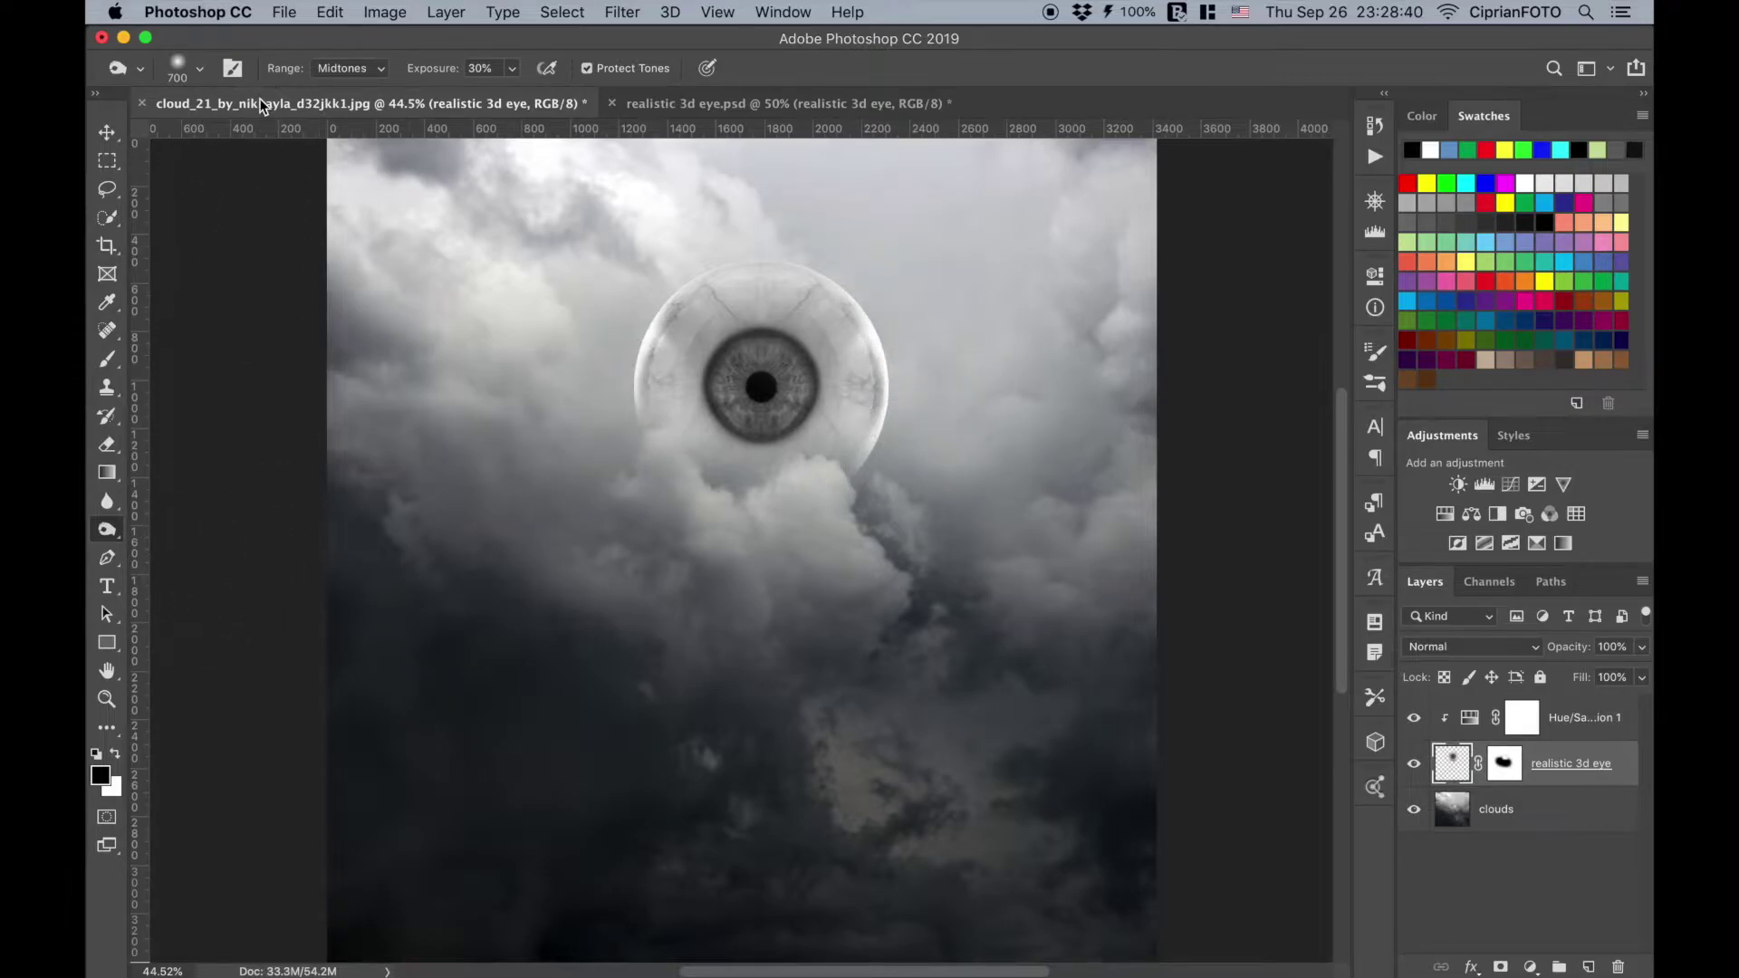
pyautogui.click(344, 71)
pyautogui.click(347, 83)
pyautogui.moveTo(587, 338)
pyautogui.mouseDown()
pyautogui.moveTo(577, 435)
pyautogui.moveTo(942, 422)
pyautogui.mouseUp()
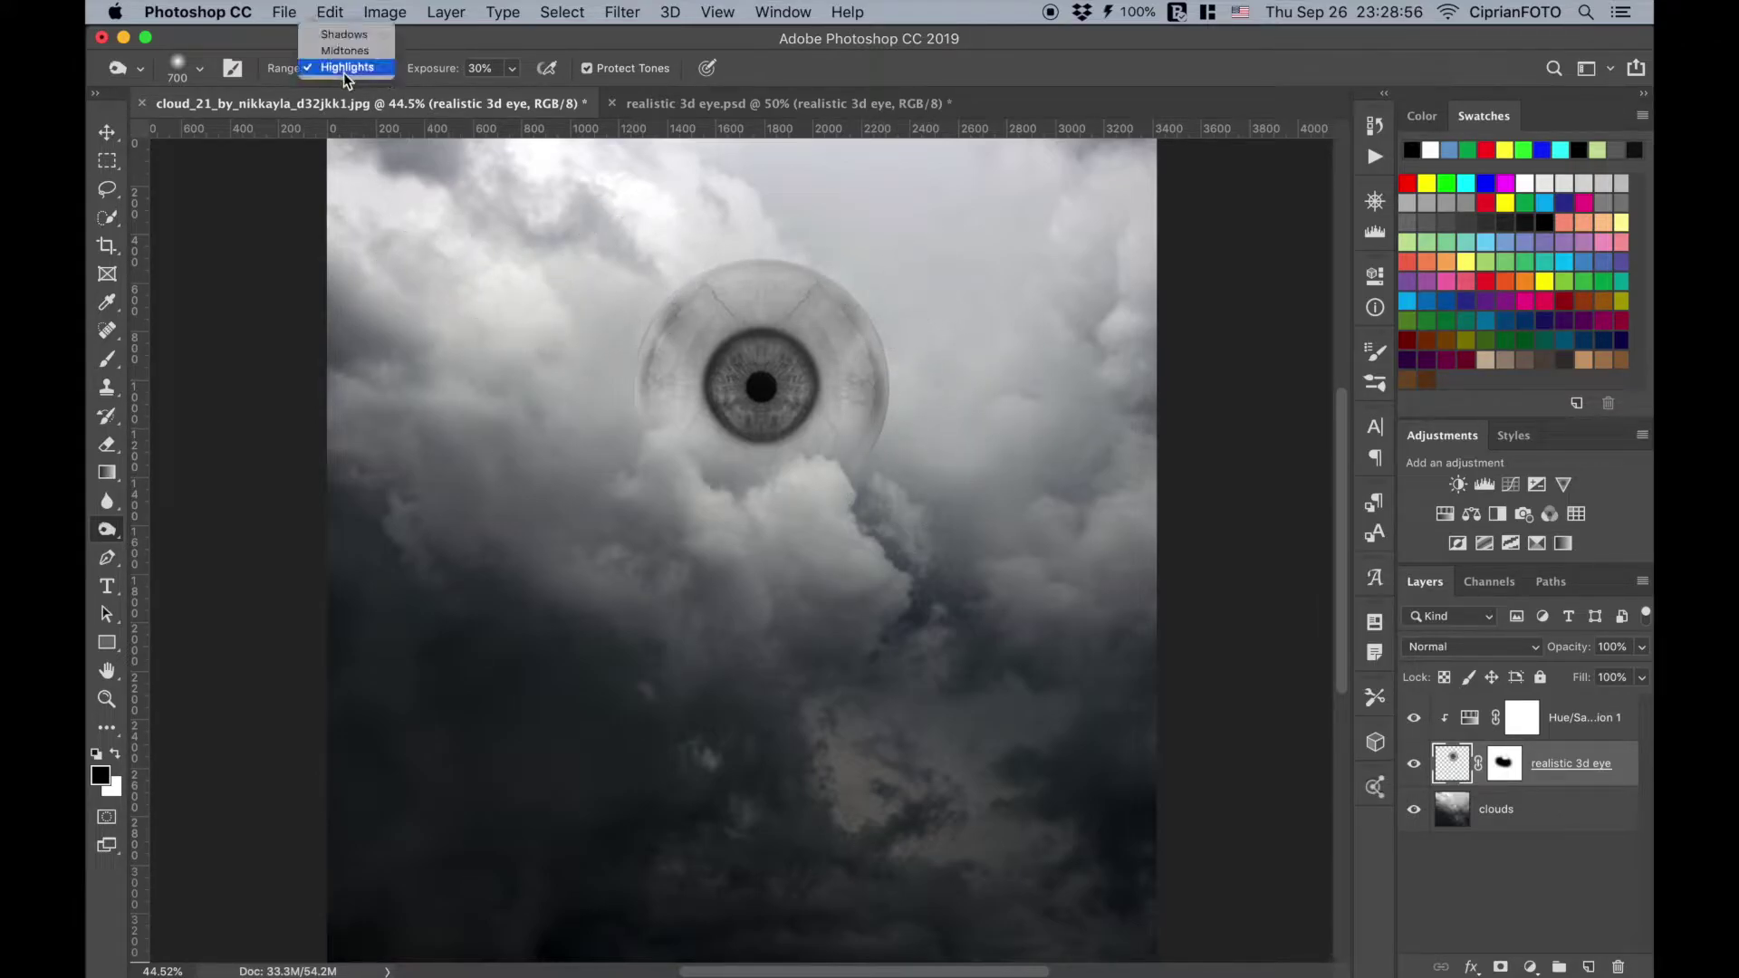
# Step: Switch the burn range through Midtones and Shadows, then select the Hue/Saturation 1 layer
pyautogui.click(351, 51)
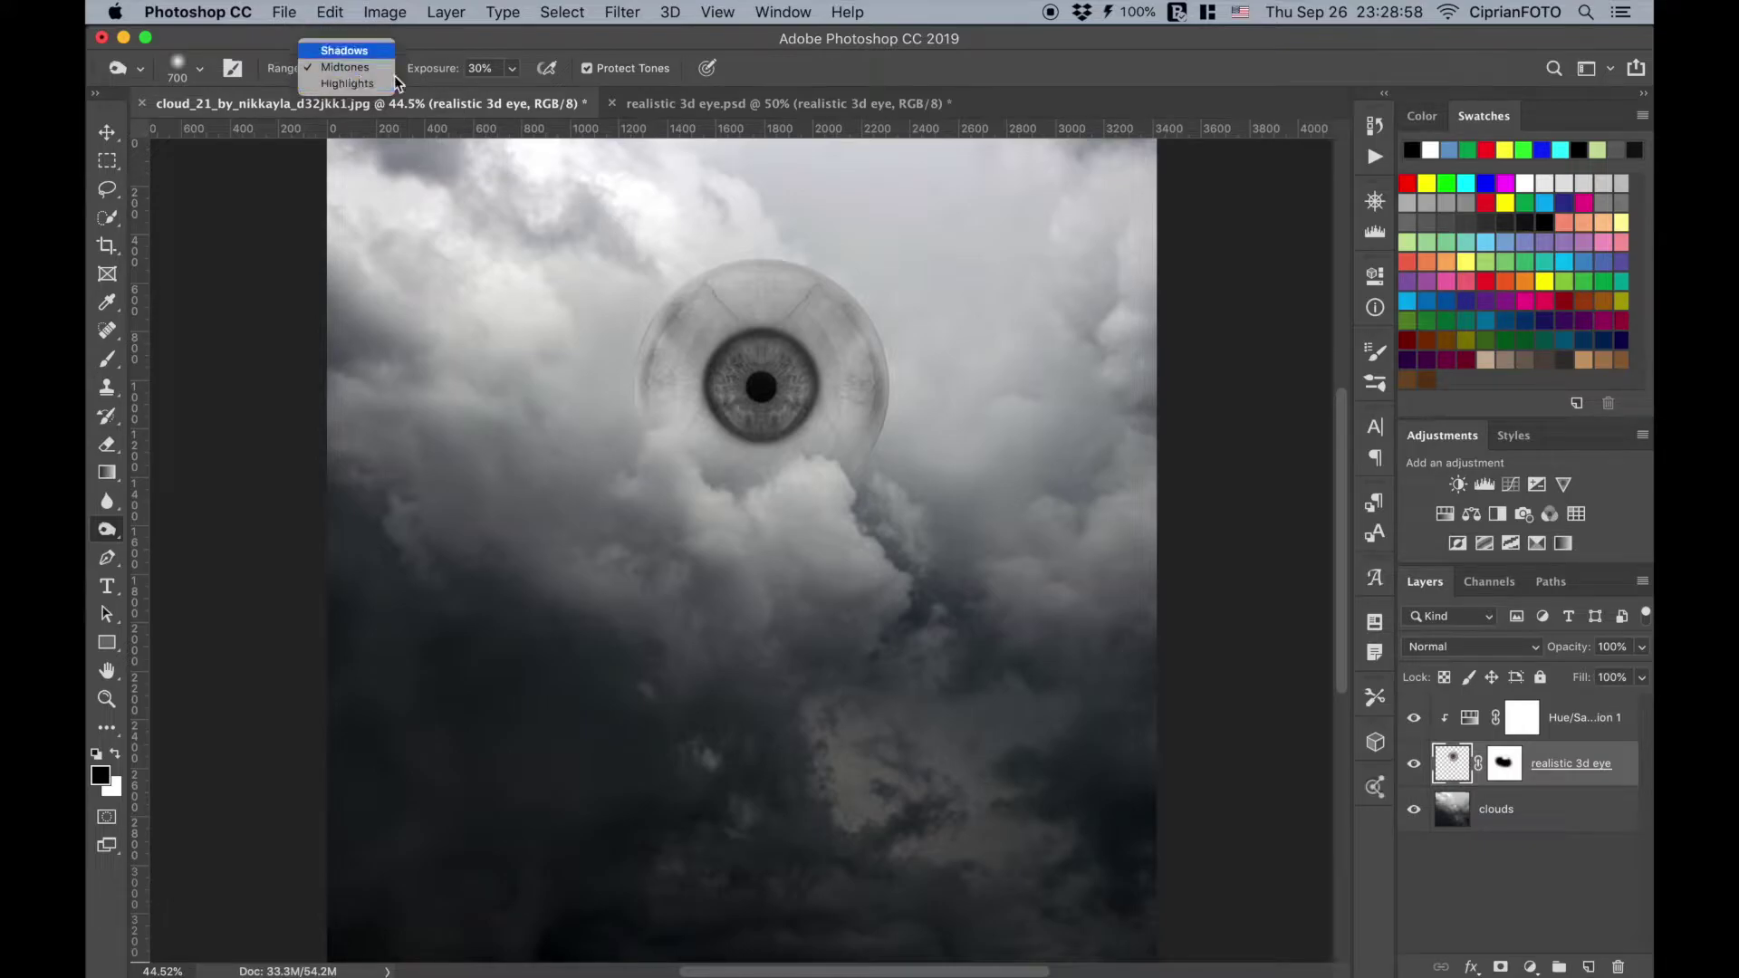
pyautogui.click(344, 51)
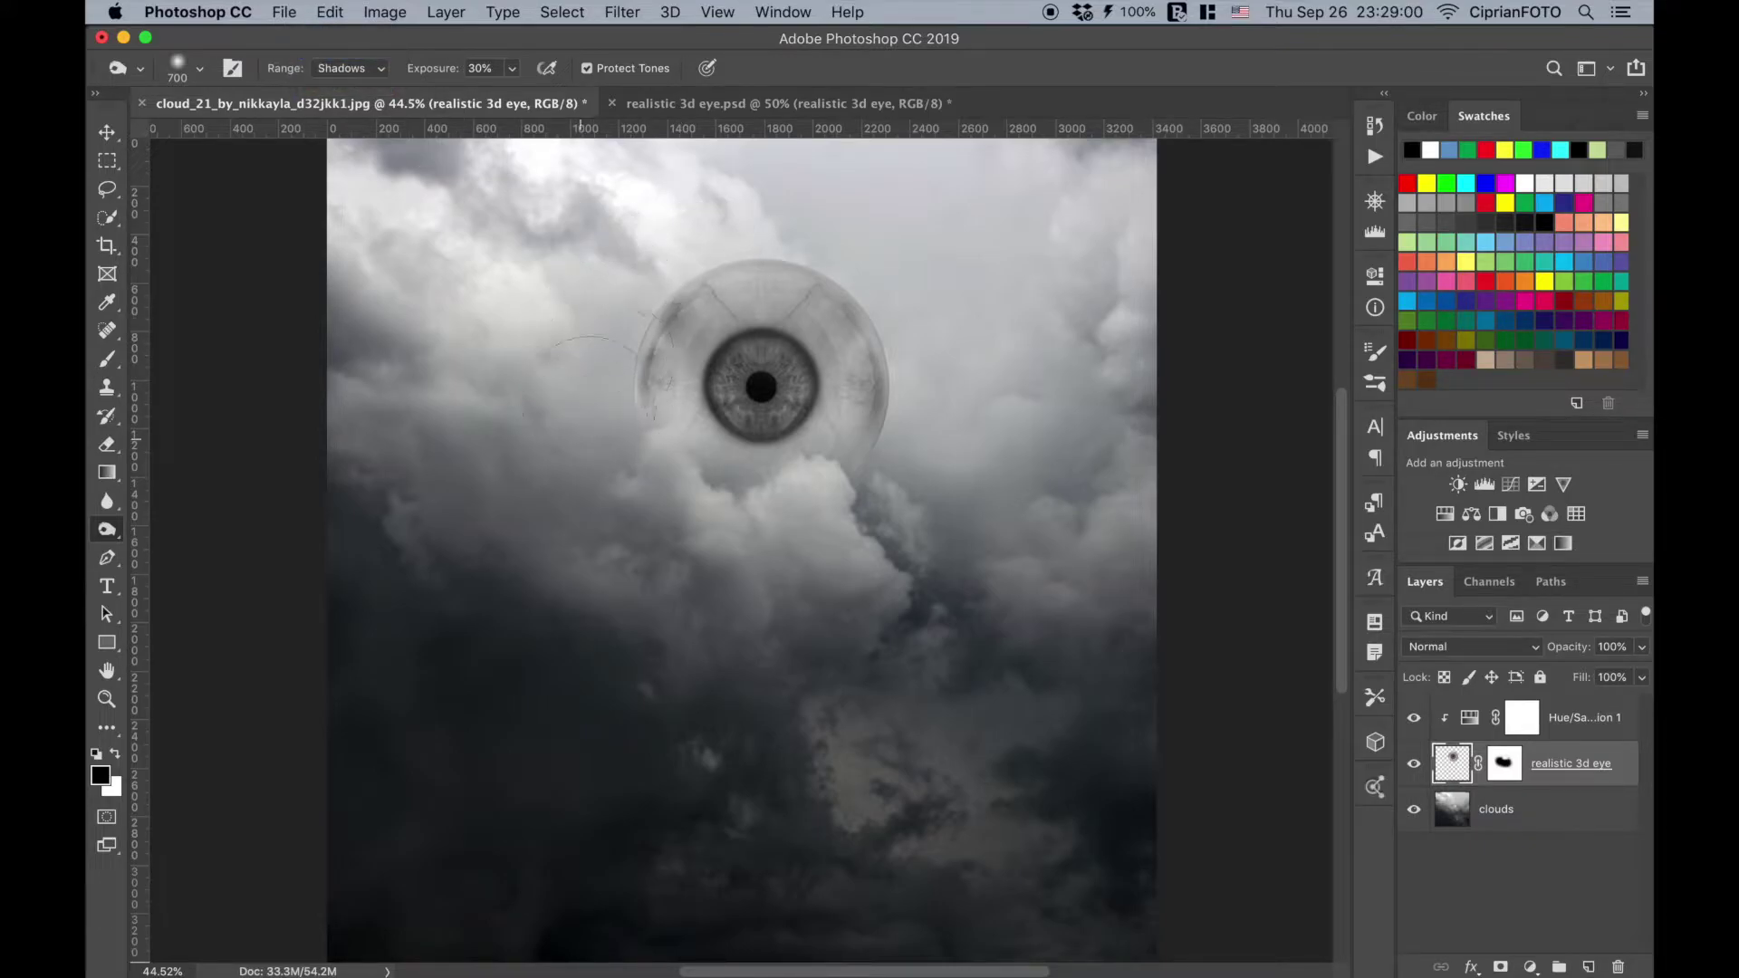
pyautogui.click(342, 83)
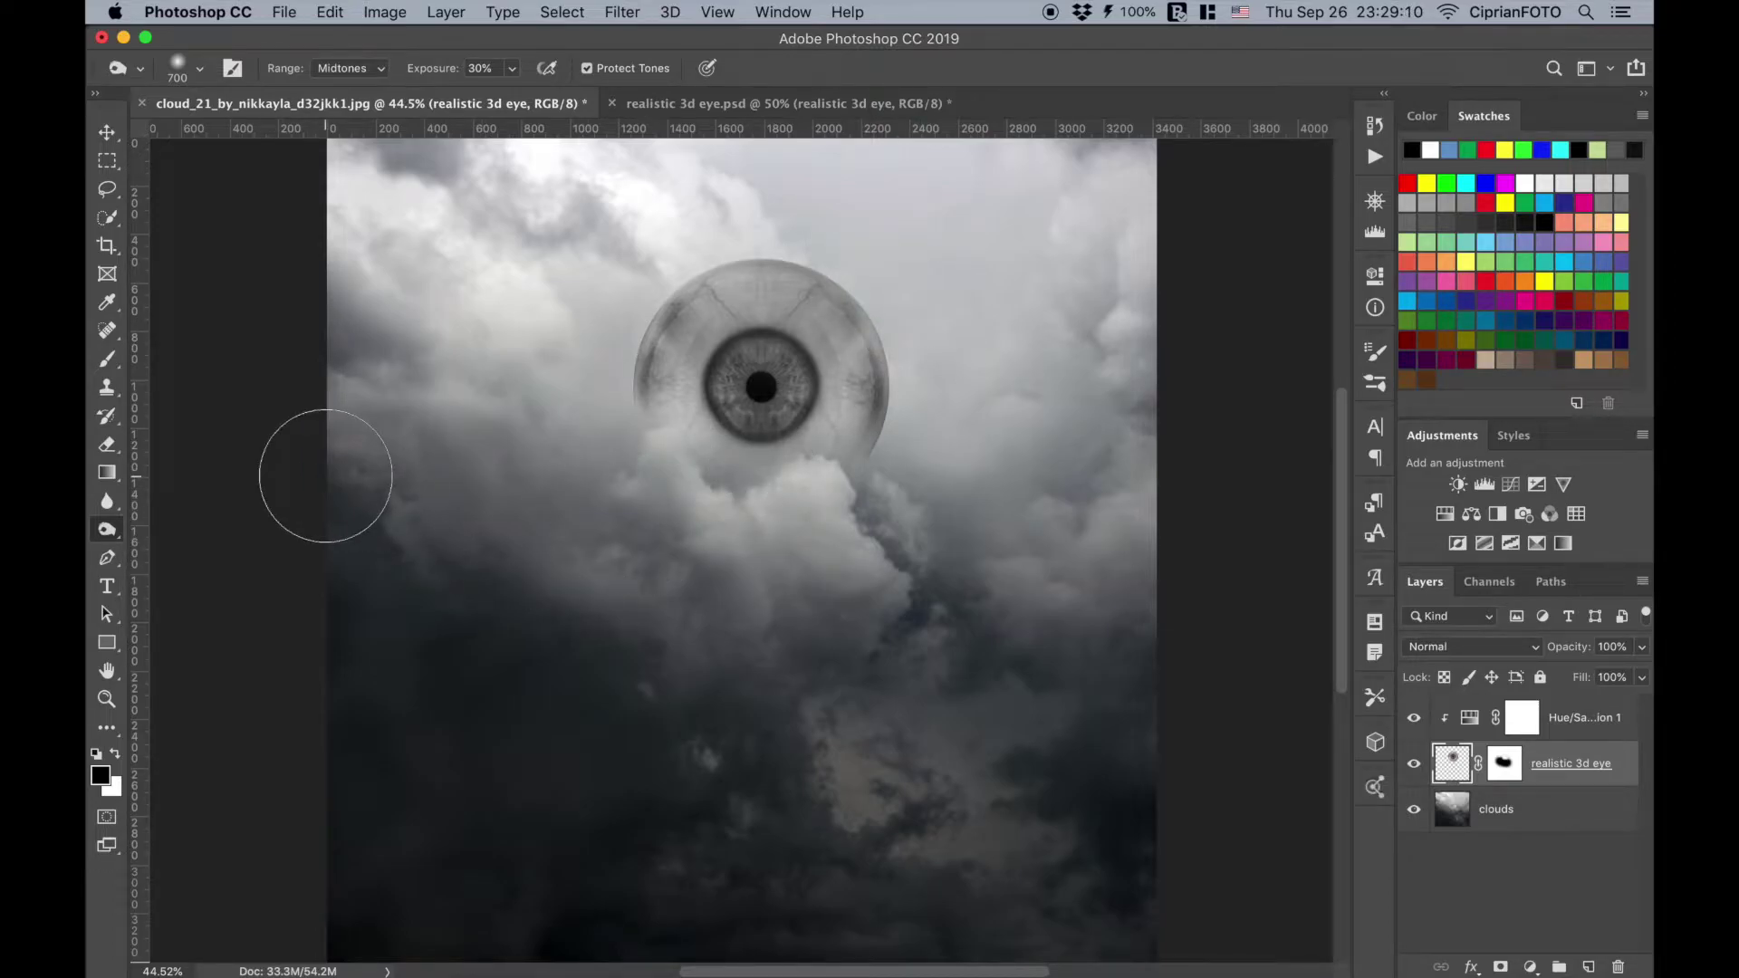
pyautogui.press('v')
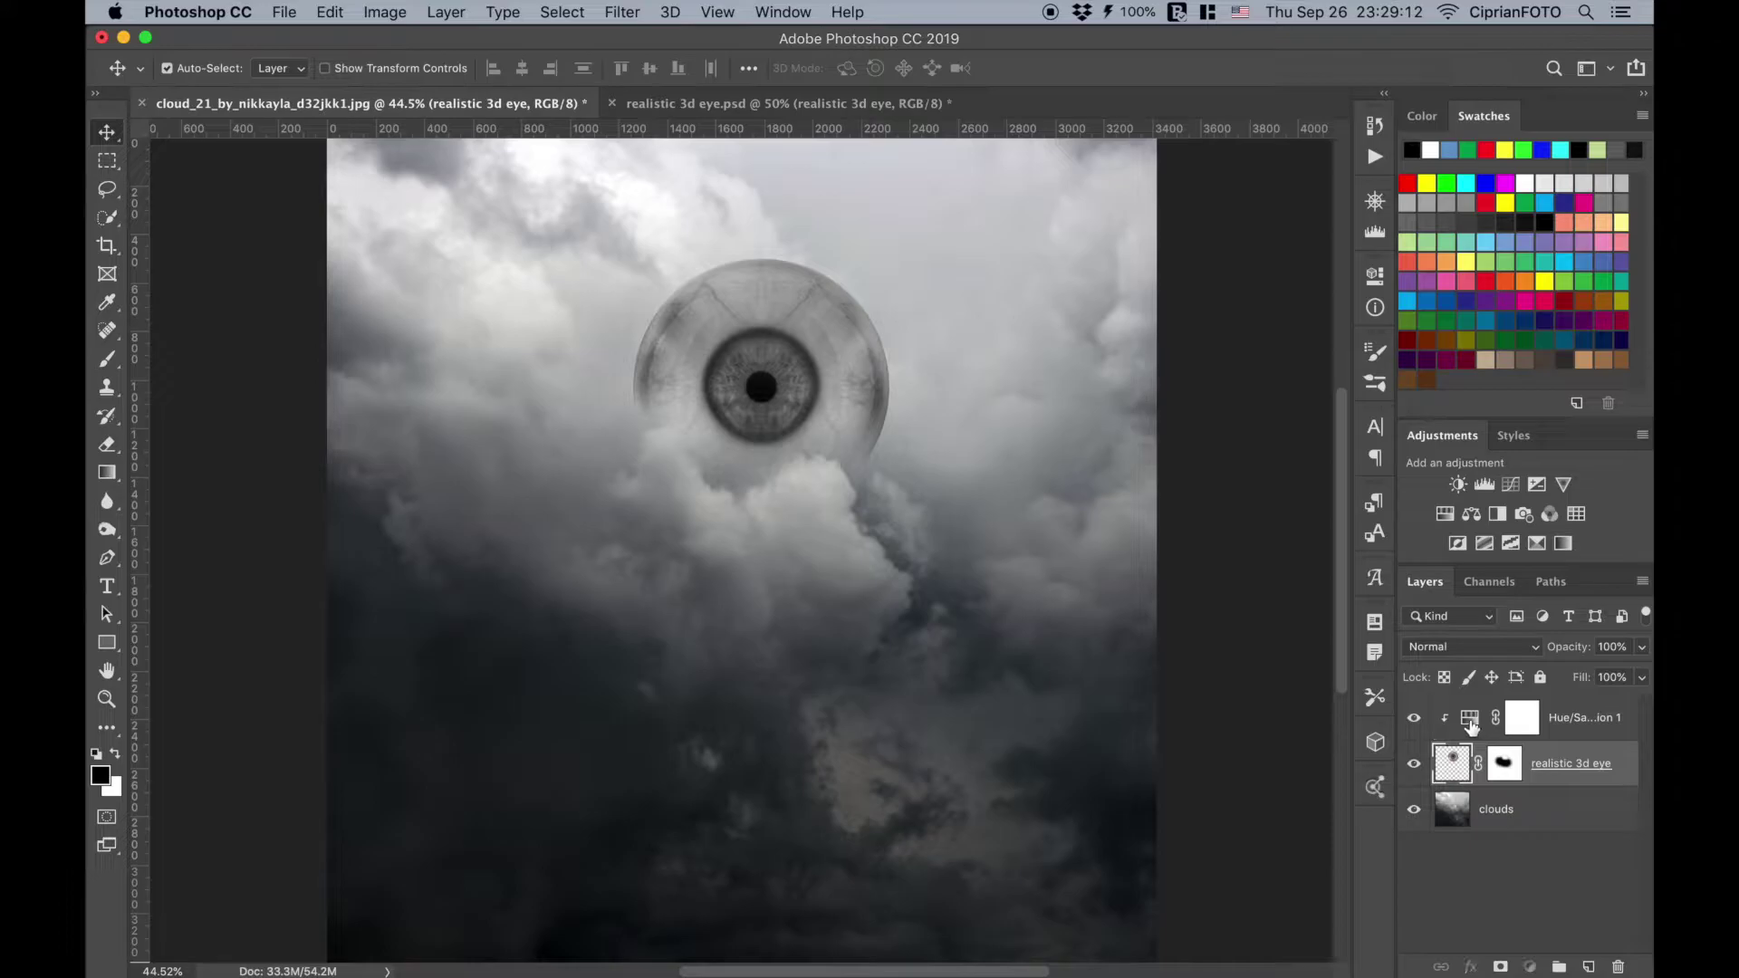
pyautogui.click(1470, 722)
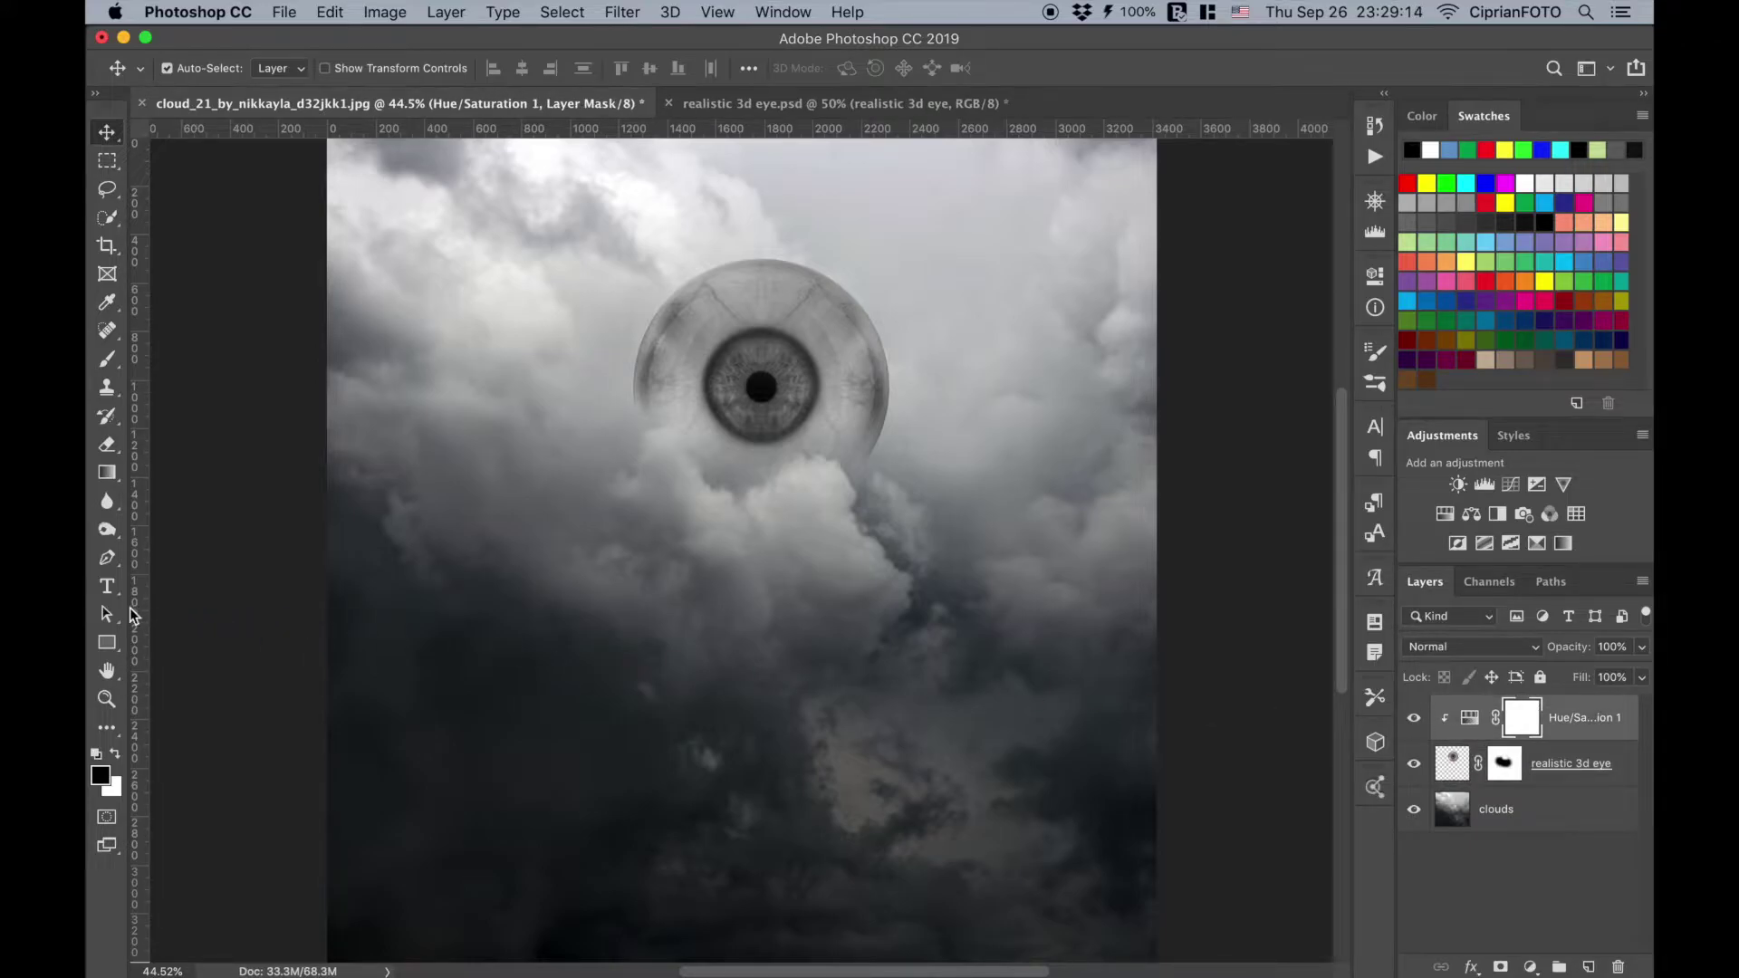
pyautogui.click(115, 651)
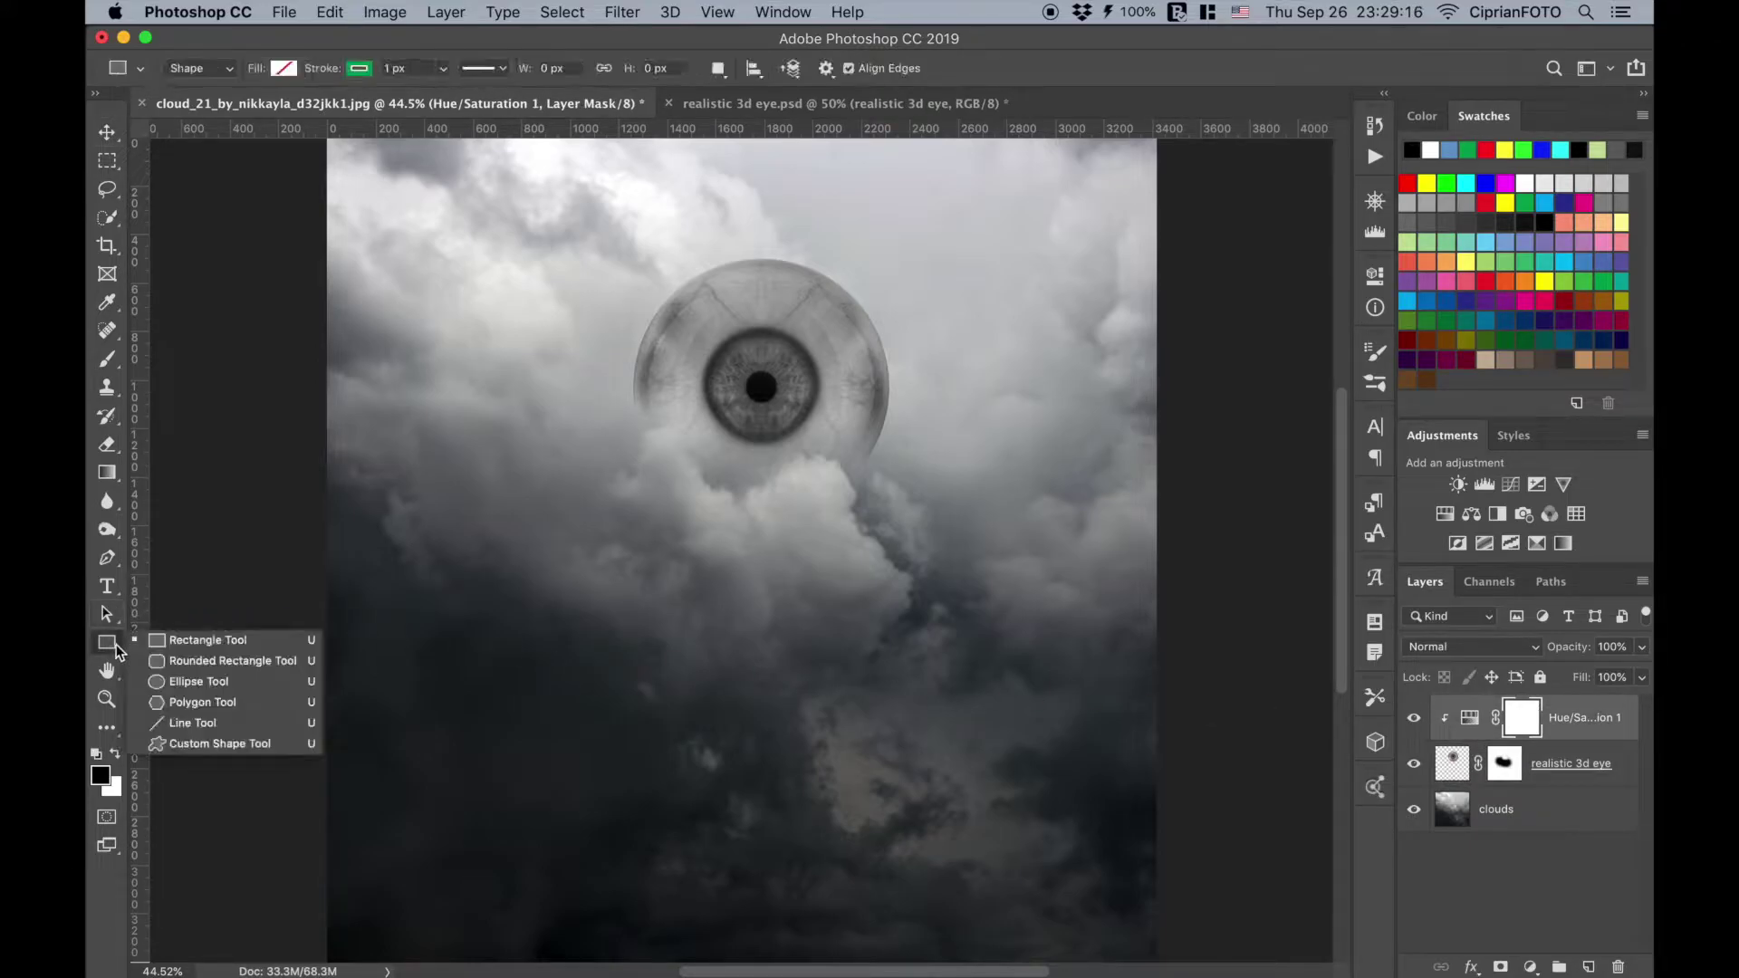
# Step: Set up the Polygon tool with 3 sides and a blue-grey stroke
pyautogui.click(203, 705)
pyautogui.click(892, 69)
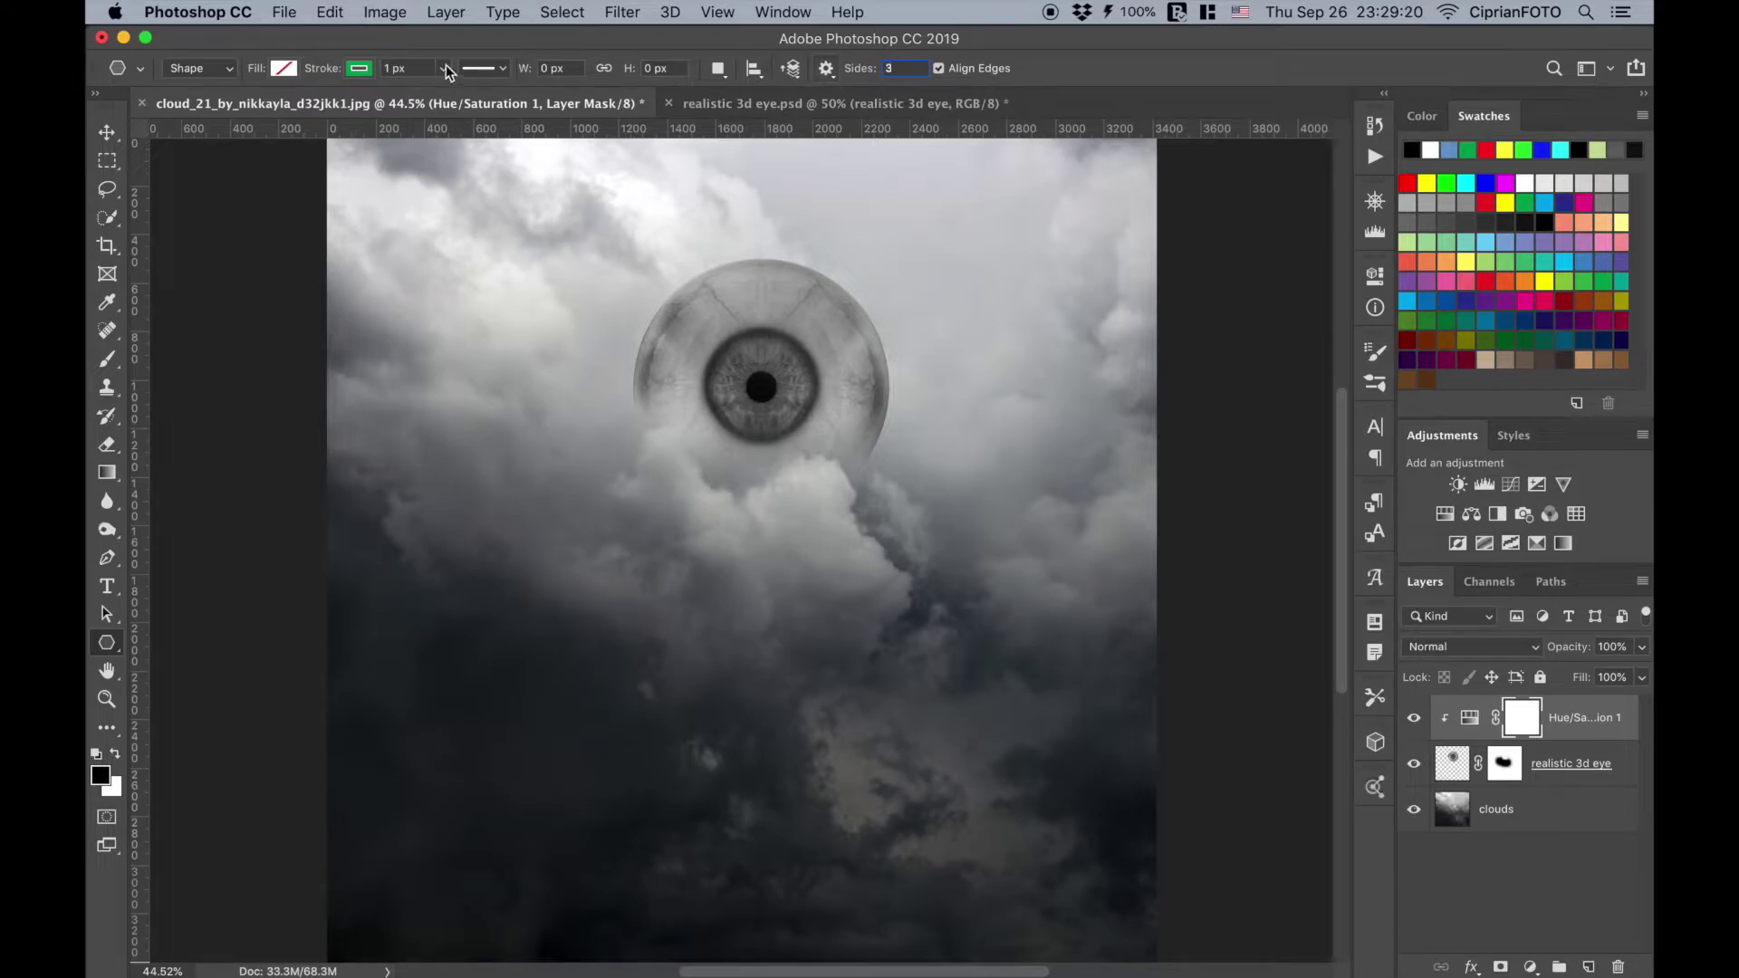
pyautogui.click(359, 69)
pyautogui.click(282, 182)
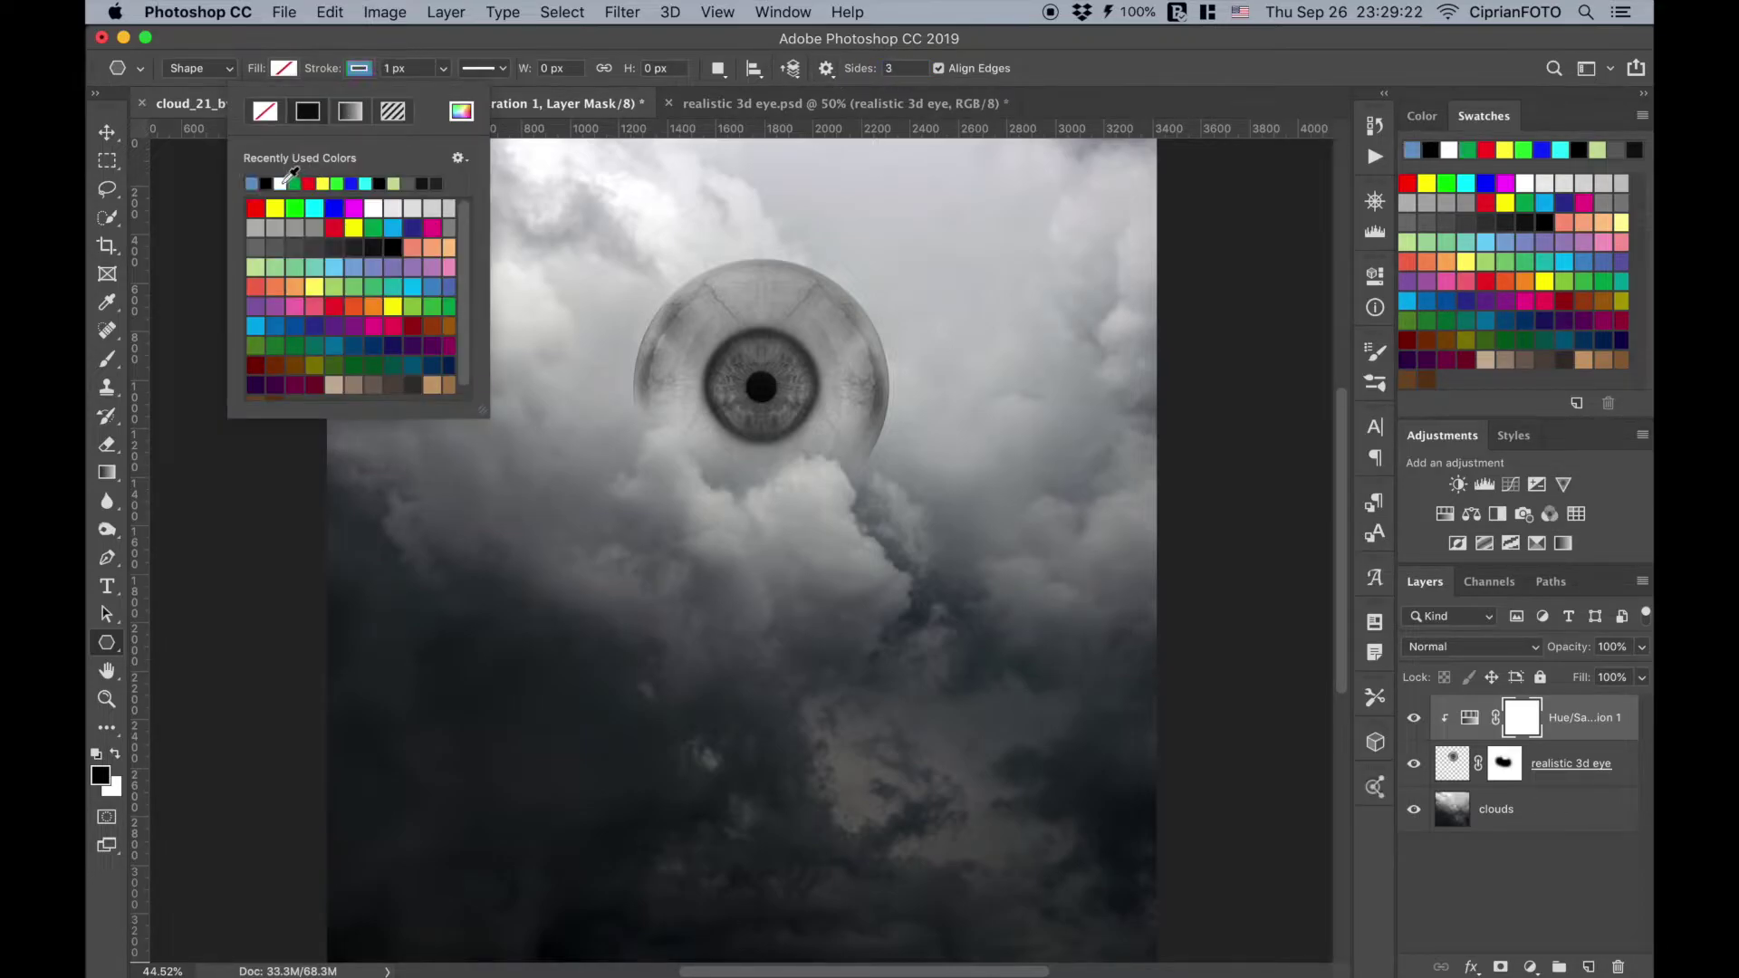
pyautogui.click(558, 392)
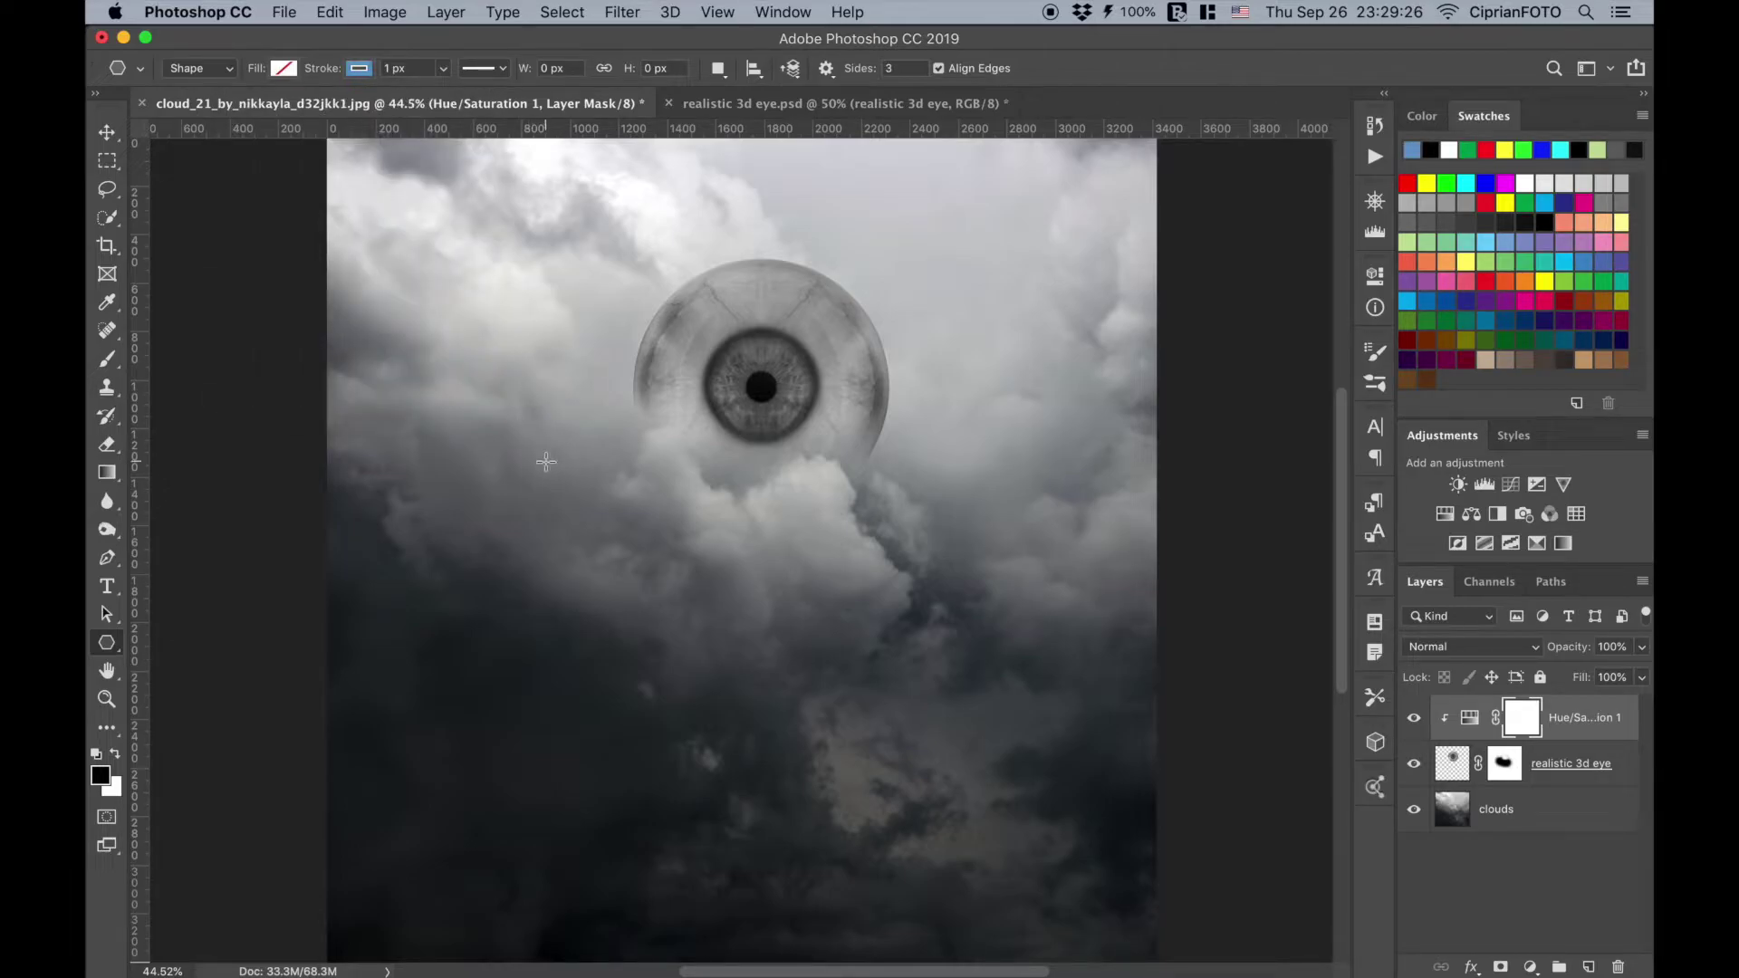
# Step: Draw a triangle around the eyeball and set its stroke to 2 px
pyautogui.moveTo(625, 466); pyautogui.dragTo(825, 636)
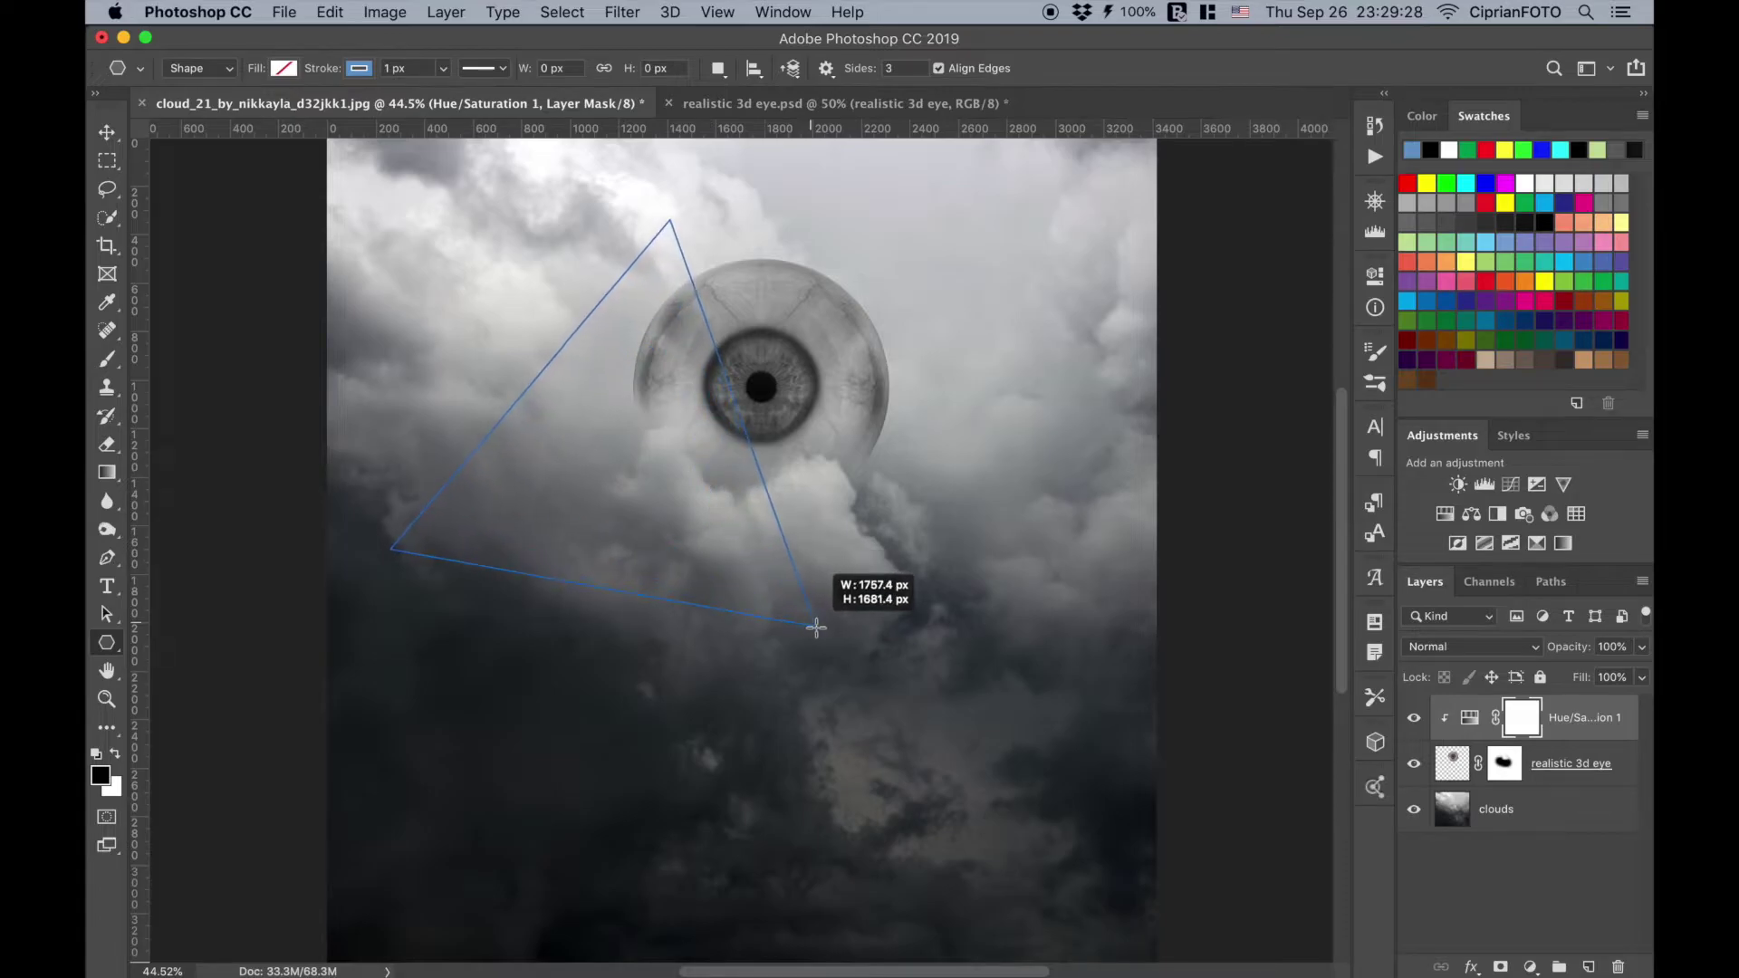
pyautogui.moveTo(833, 642); pyautogui.dragTo(804, 627)
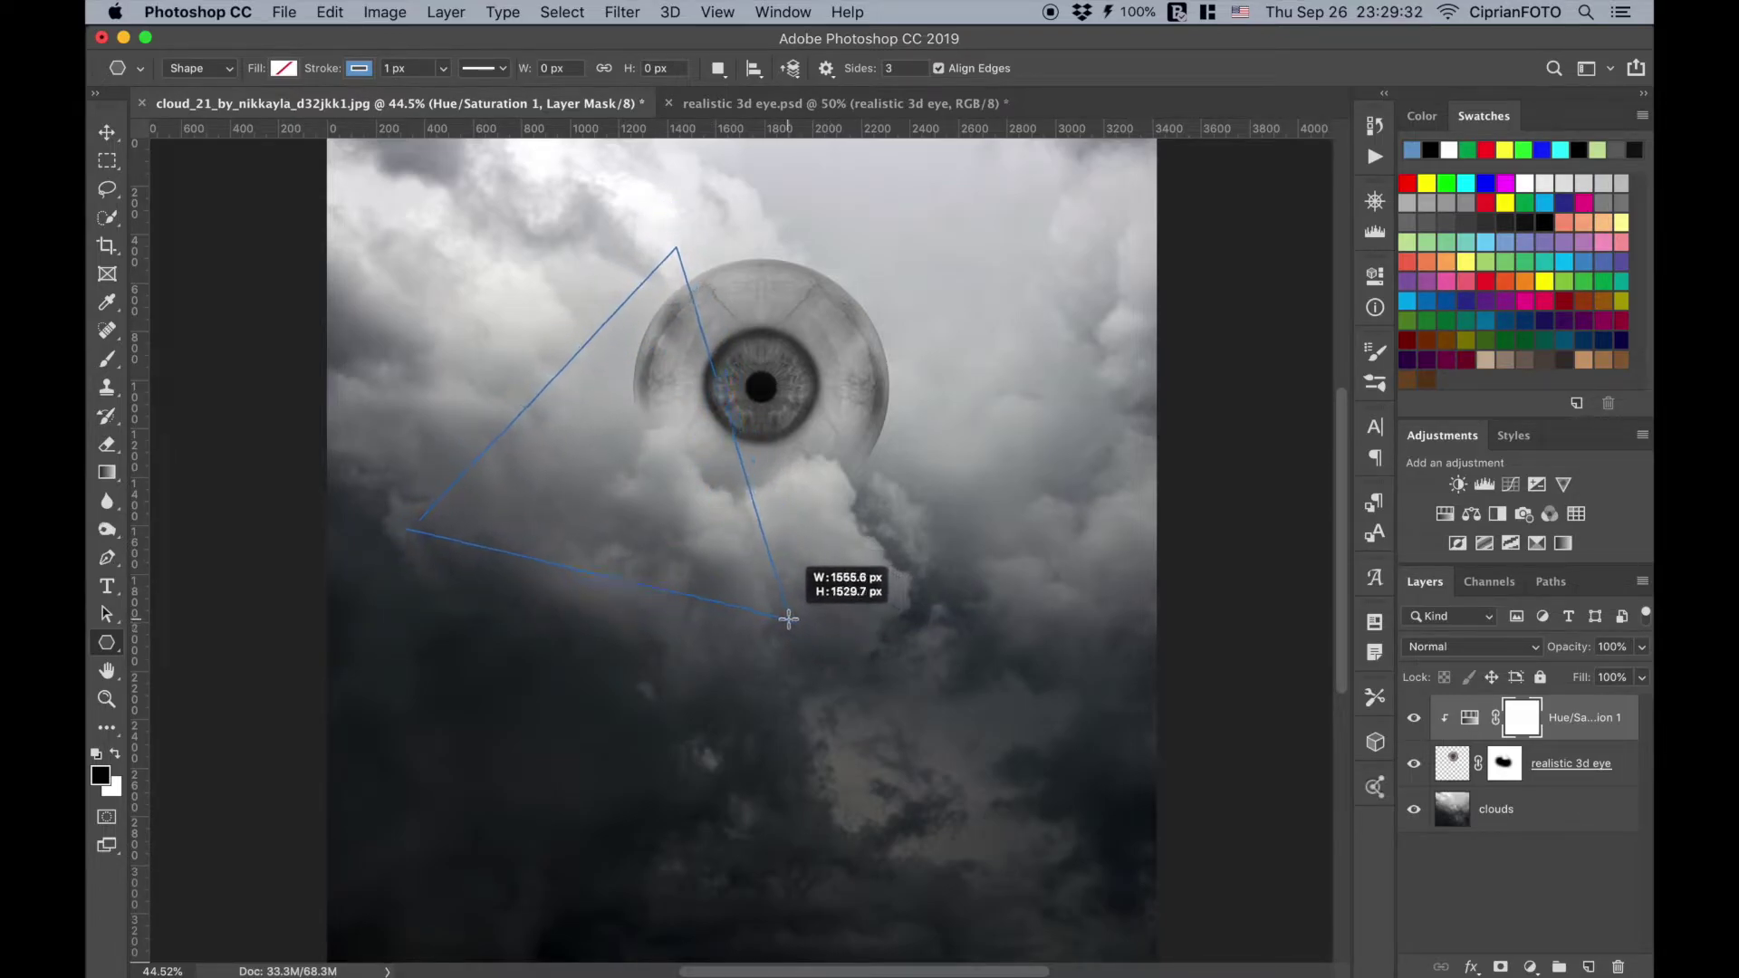
pyautogui.moveTo(805, 628); pyautogui.dragTo(801, 632)
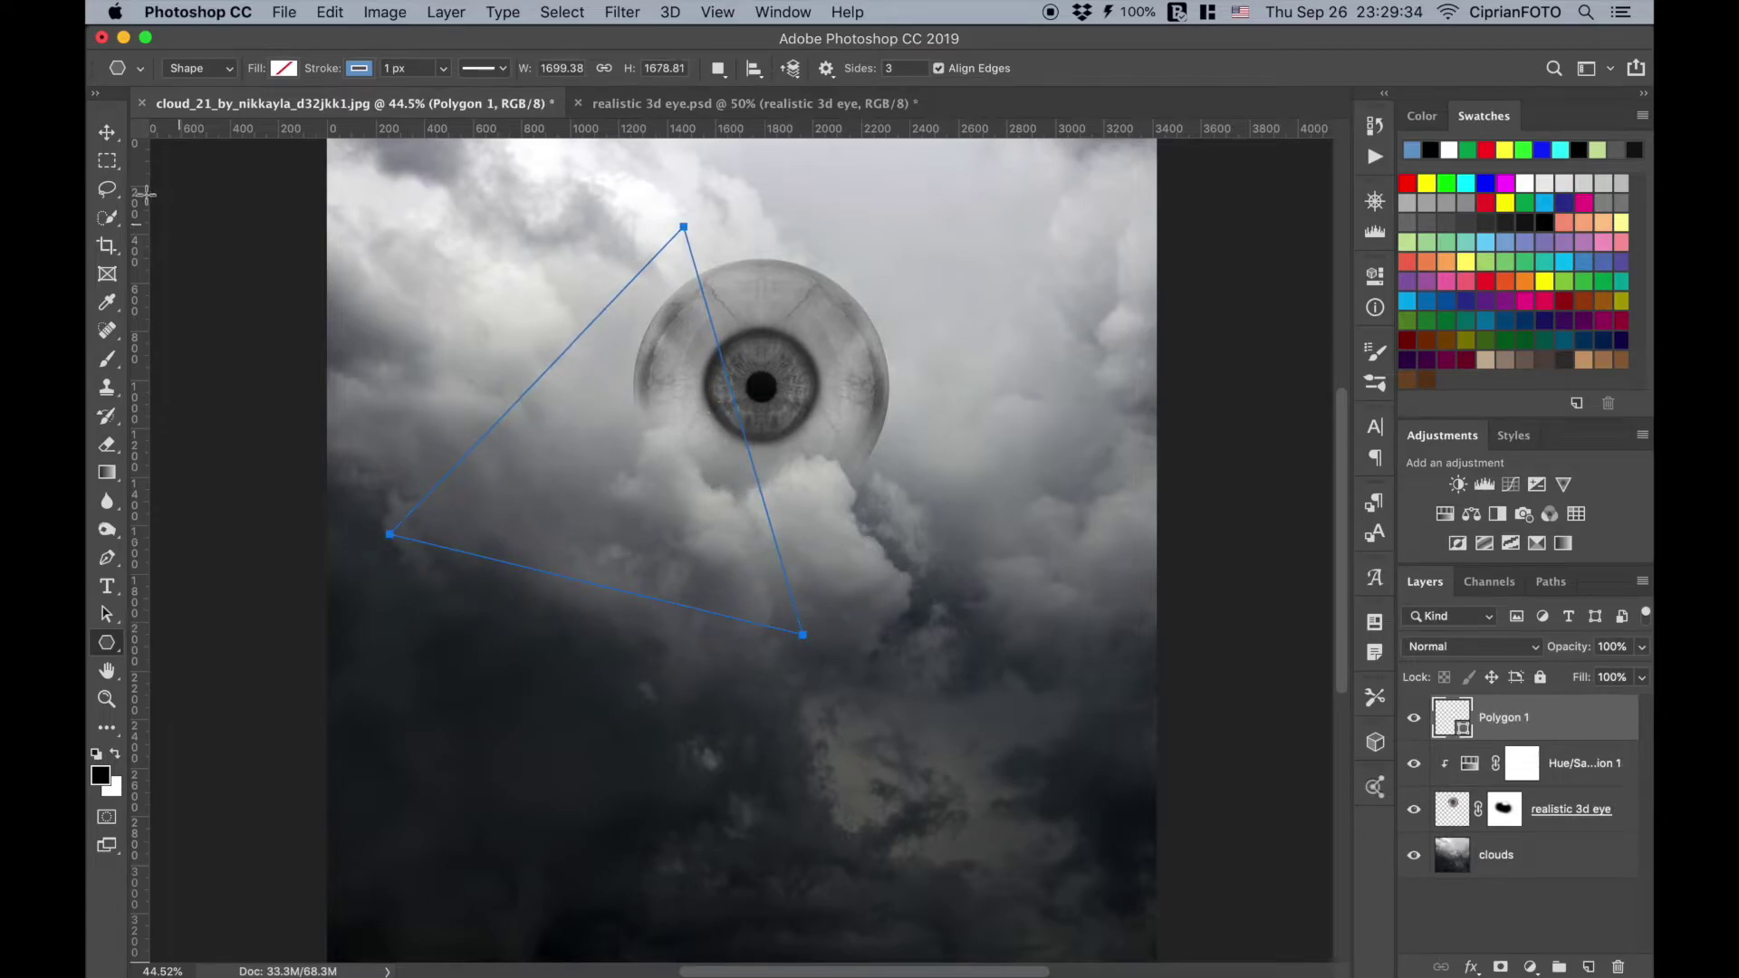
pyautogui.click(408, 69)
pyautogui.write('2')
pyautogui.press('Return')
# Step: Convert Polygon 1 to a smart object and give it a blue Outer Glow with slightly reduced size
pyautogui.click(107, 133)
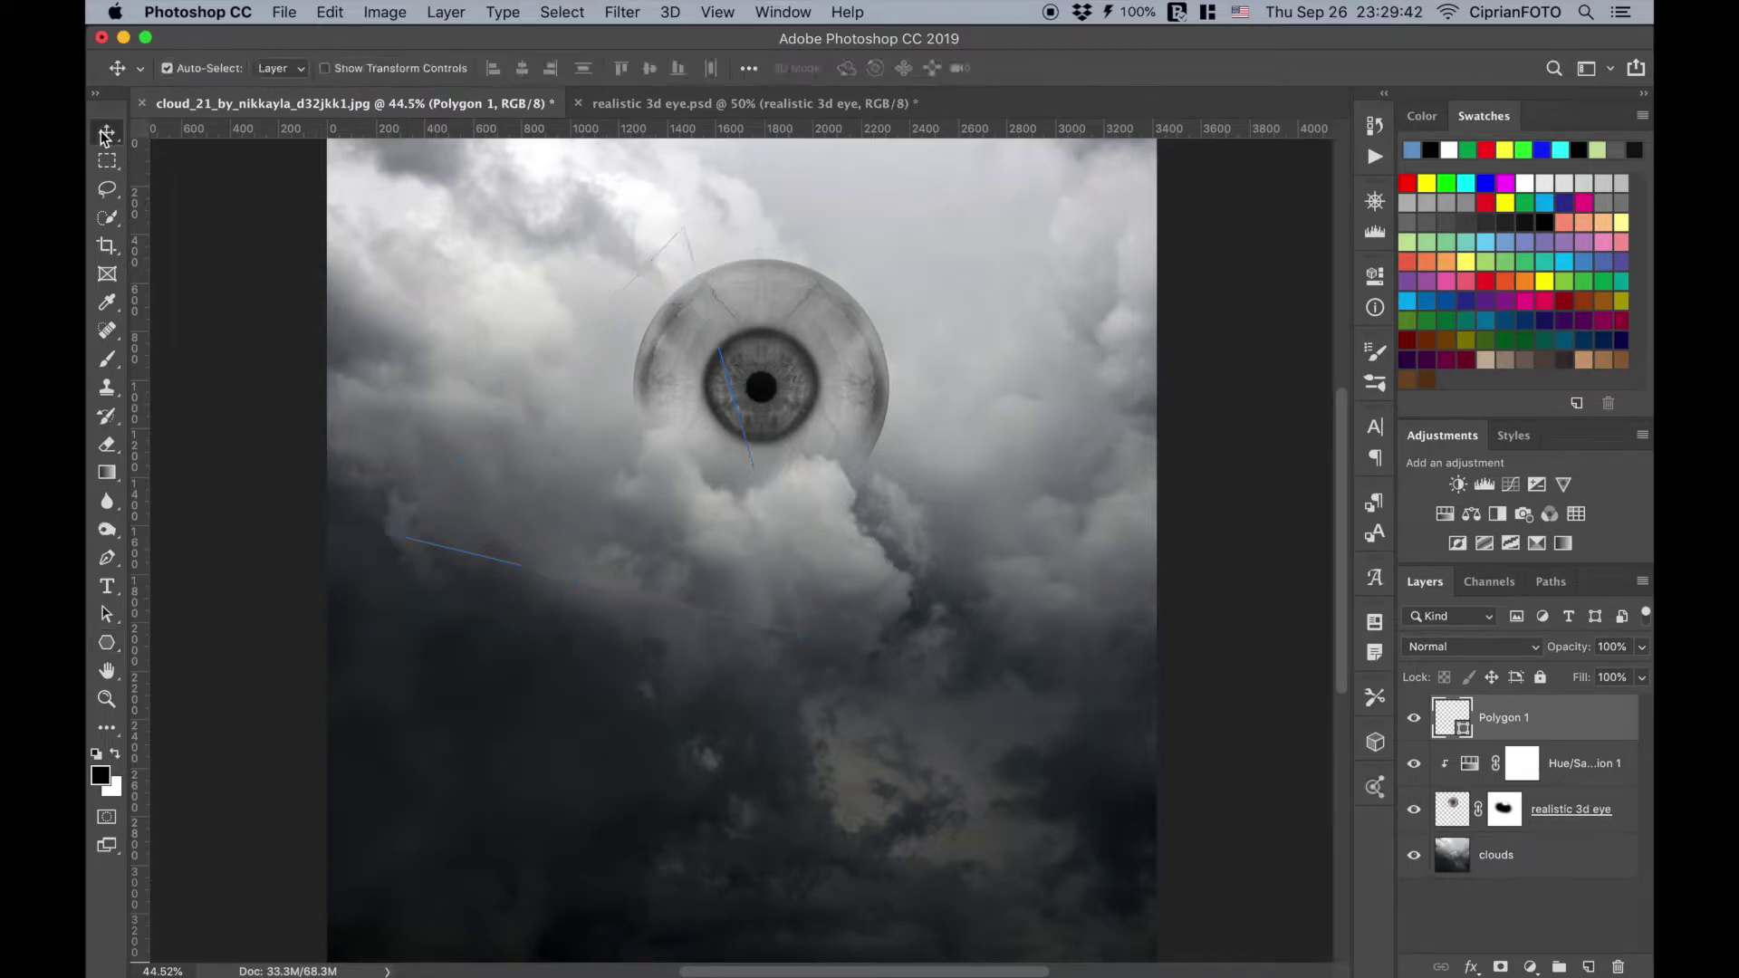
pyautogui.rightClick(1563, 721)
pyautogui.click(1483, 326)
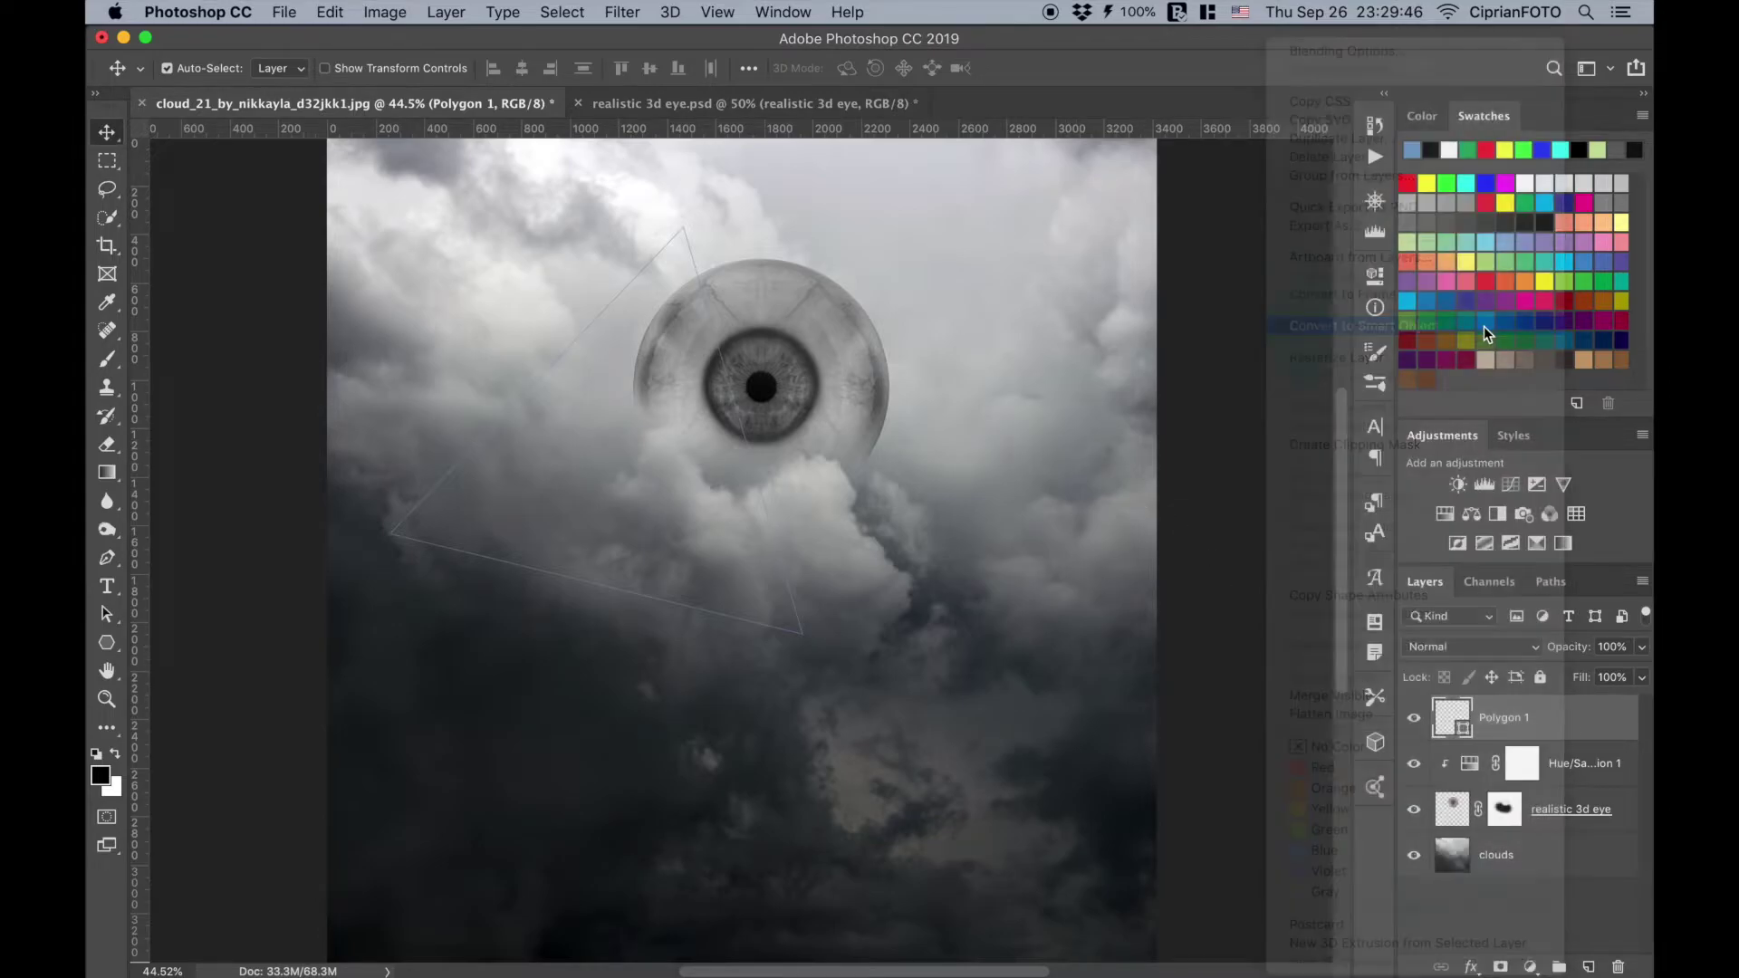
pyautogui.doubleClick(1583, 735)
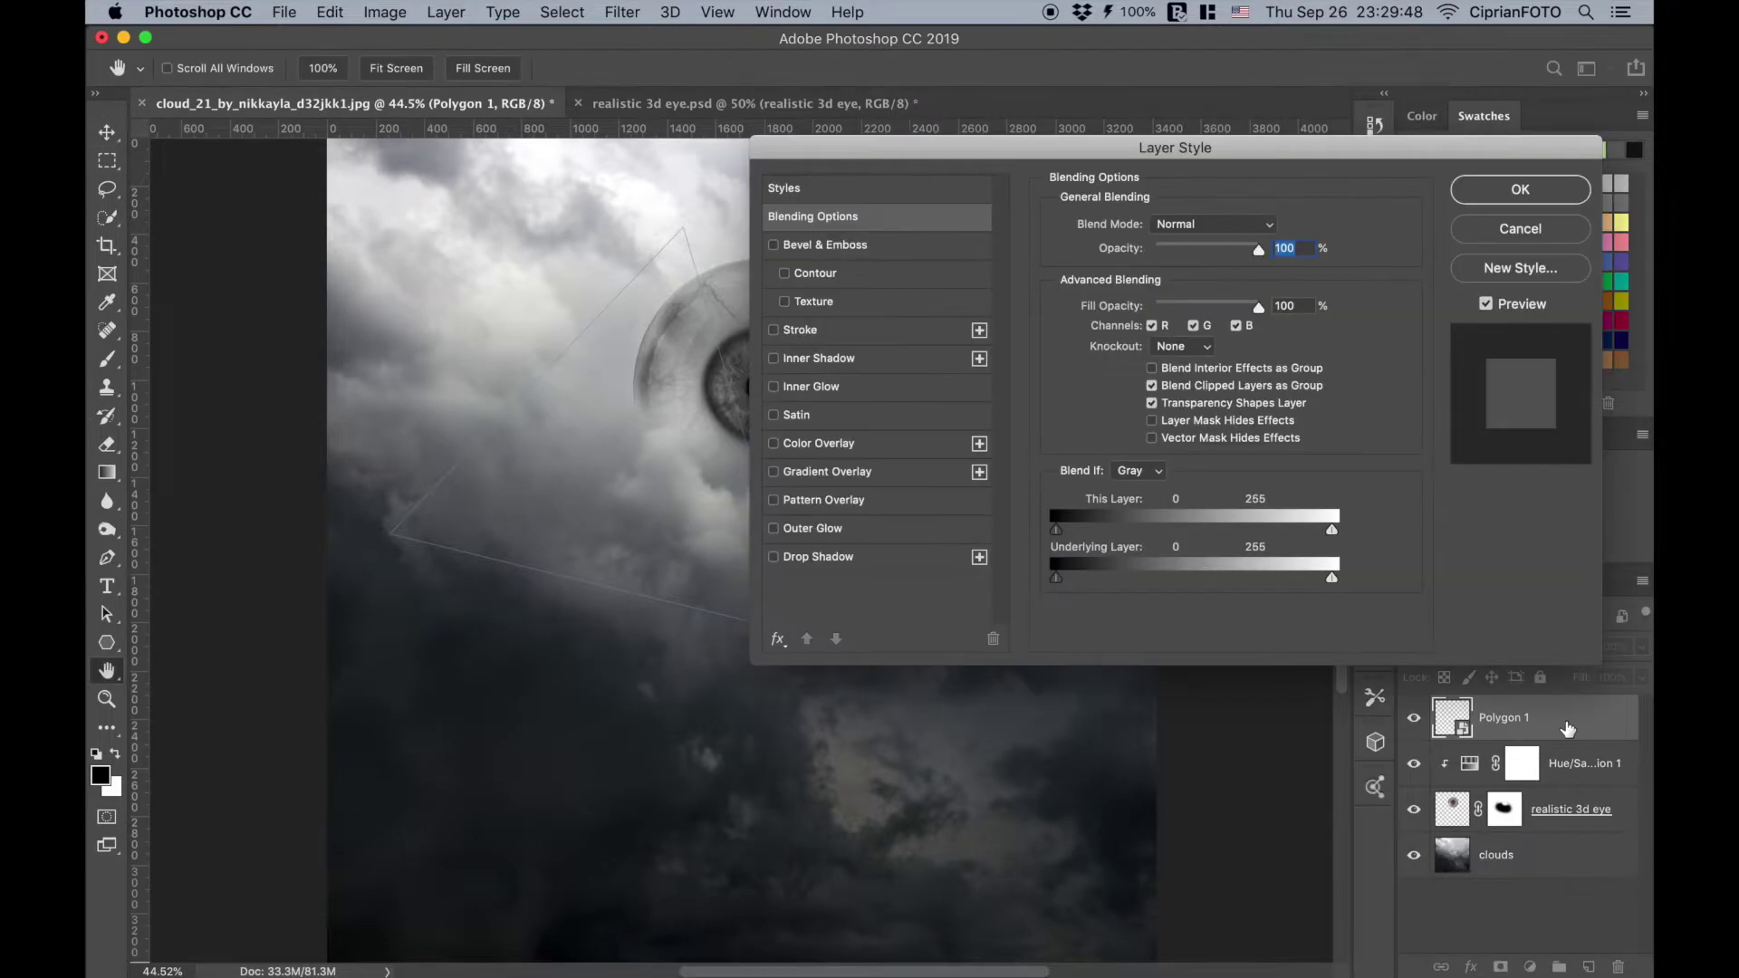
pyautogui.click(817, 529)
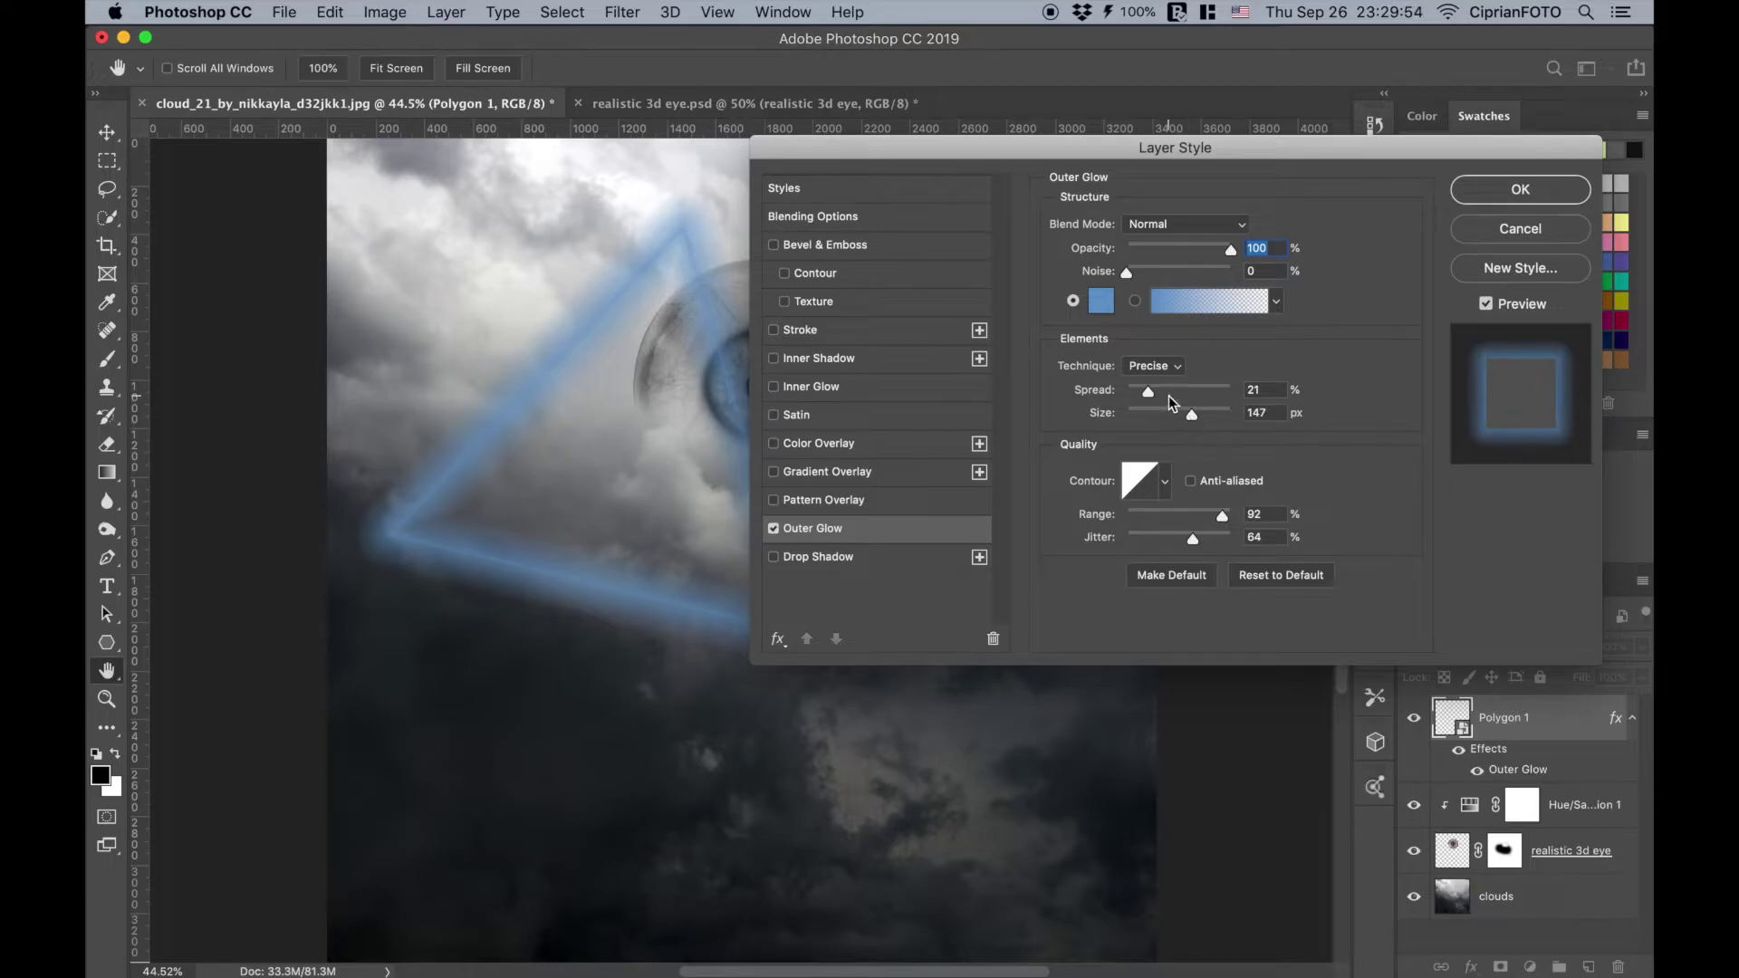
pyautogui.moveTo(1186, 416)
pyautogui.mouseDown()
pyautogui.moveTo(1153, 423)
pyautogui.moveTo(1162, 392)
pyautogui.moveTo(1128, 401)
pyautogui.moveTo(1172, 400)
pyautogui.mouseUp()
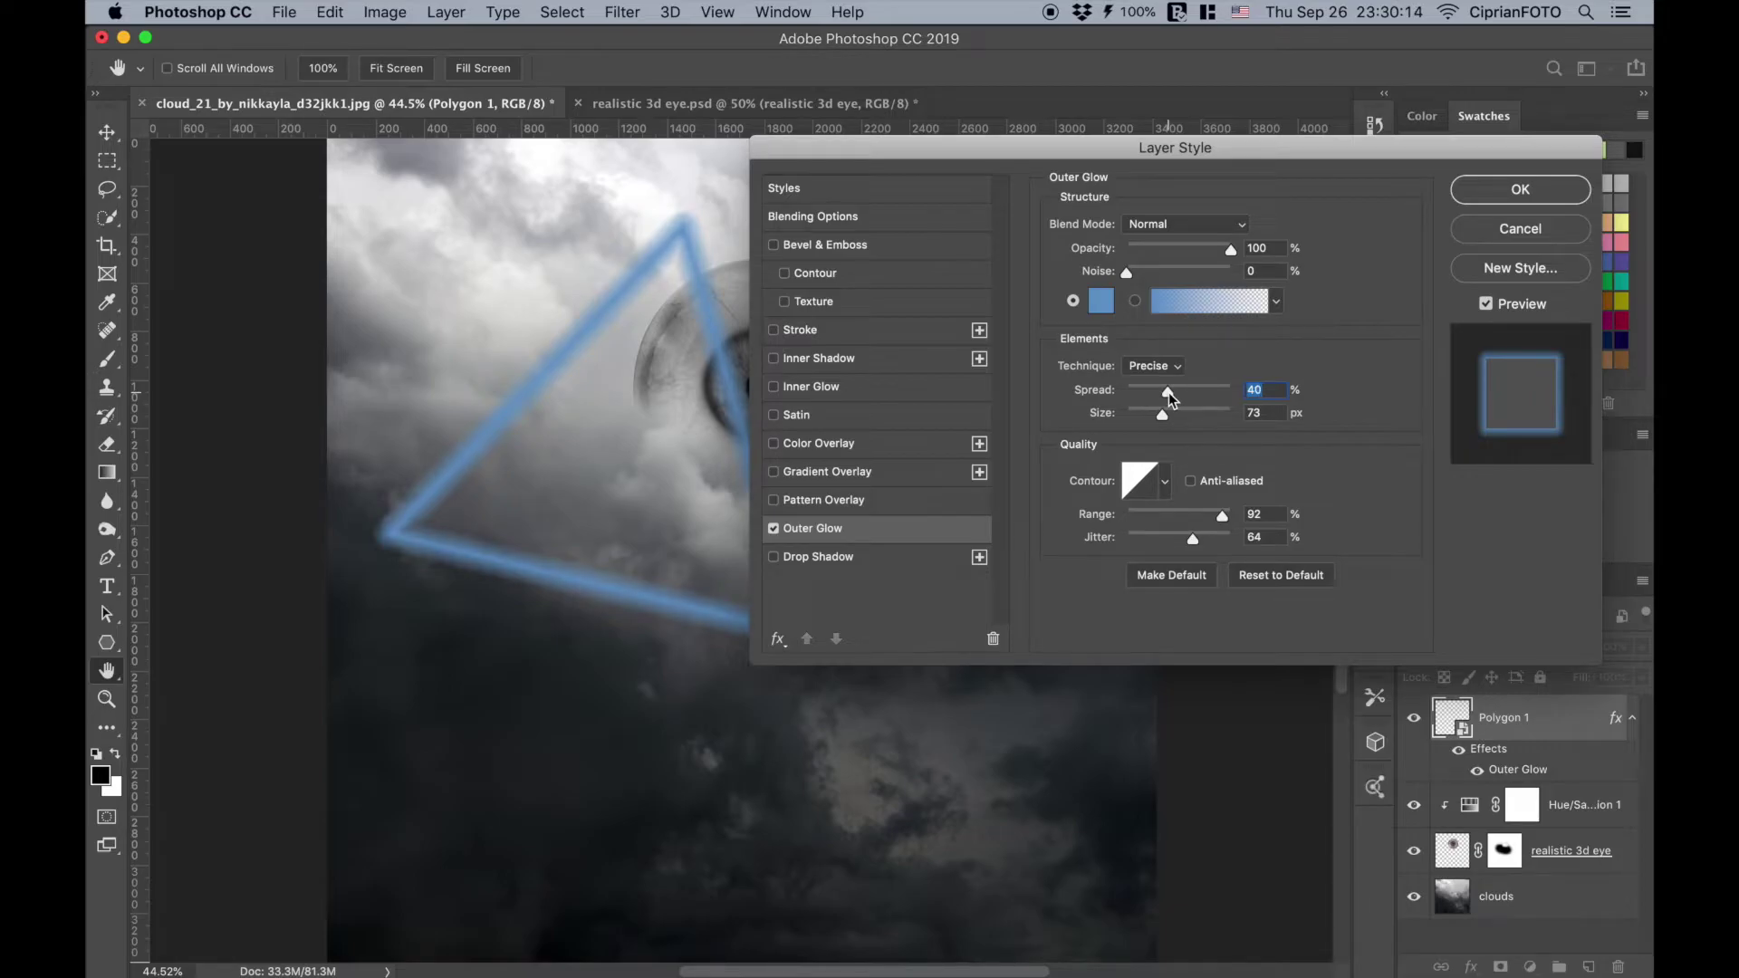
# Step: Apply the glow, convert the triangle to a smart object again, and move it over the eye
pyautogui.click(1530, 203)
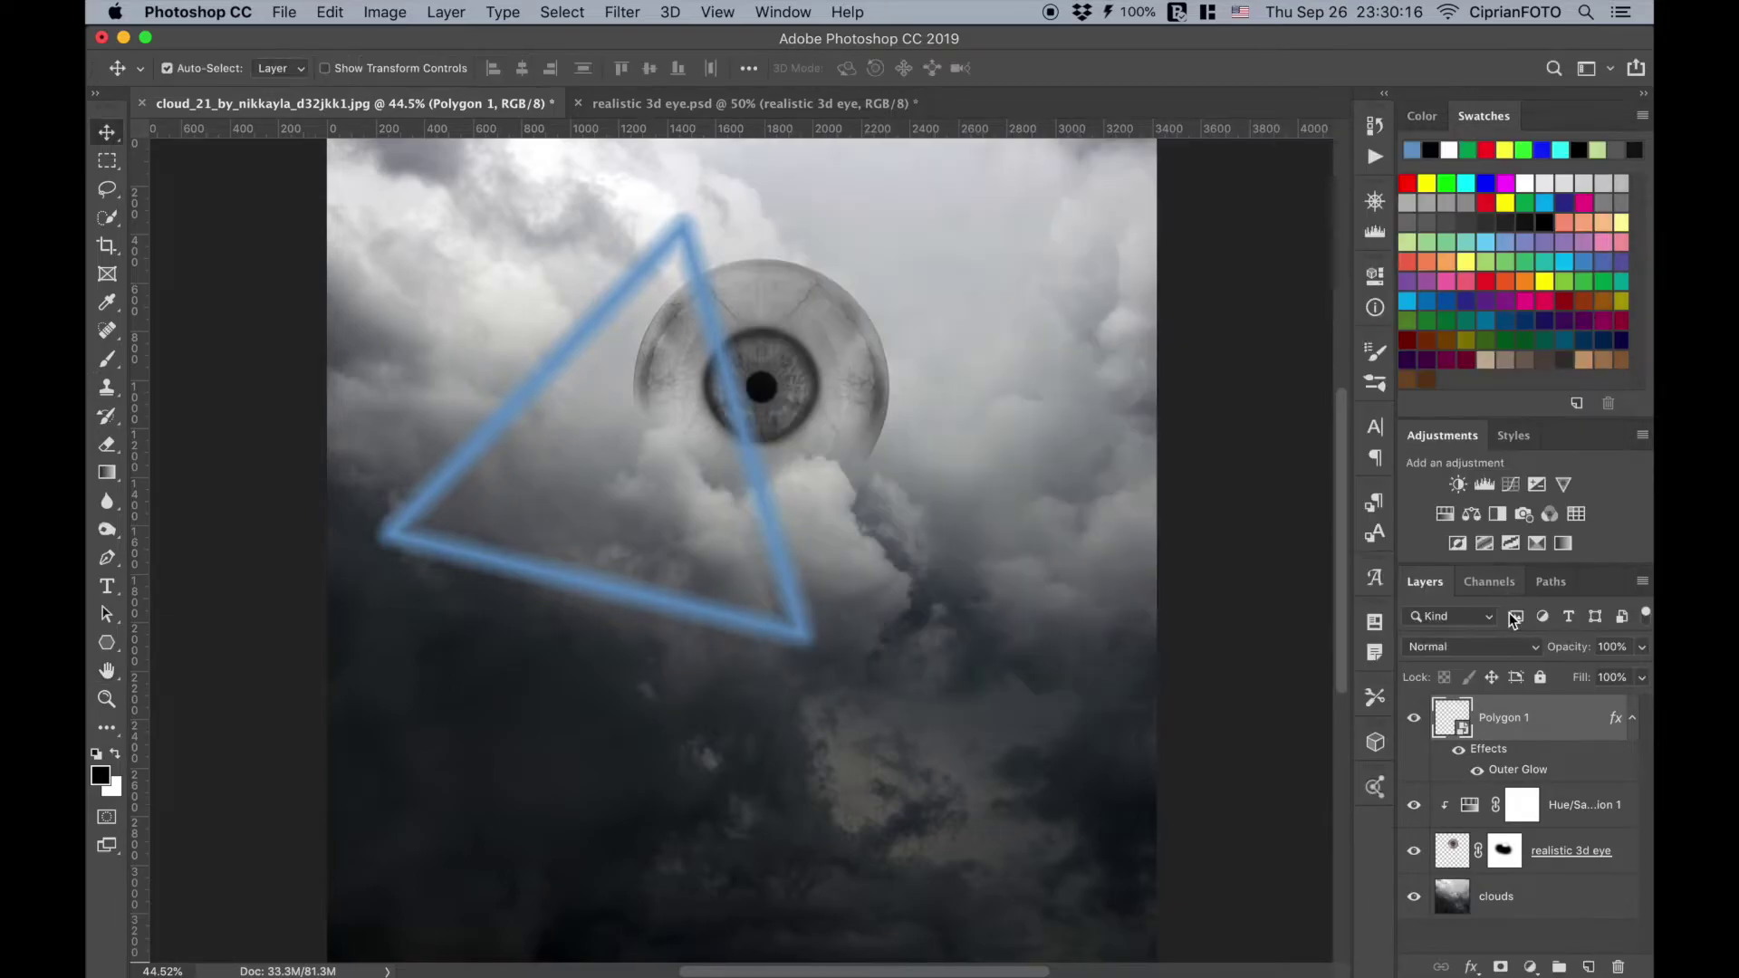
pyautogui.rightClick(1561, 720)
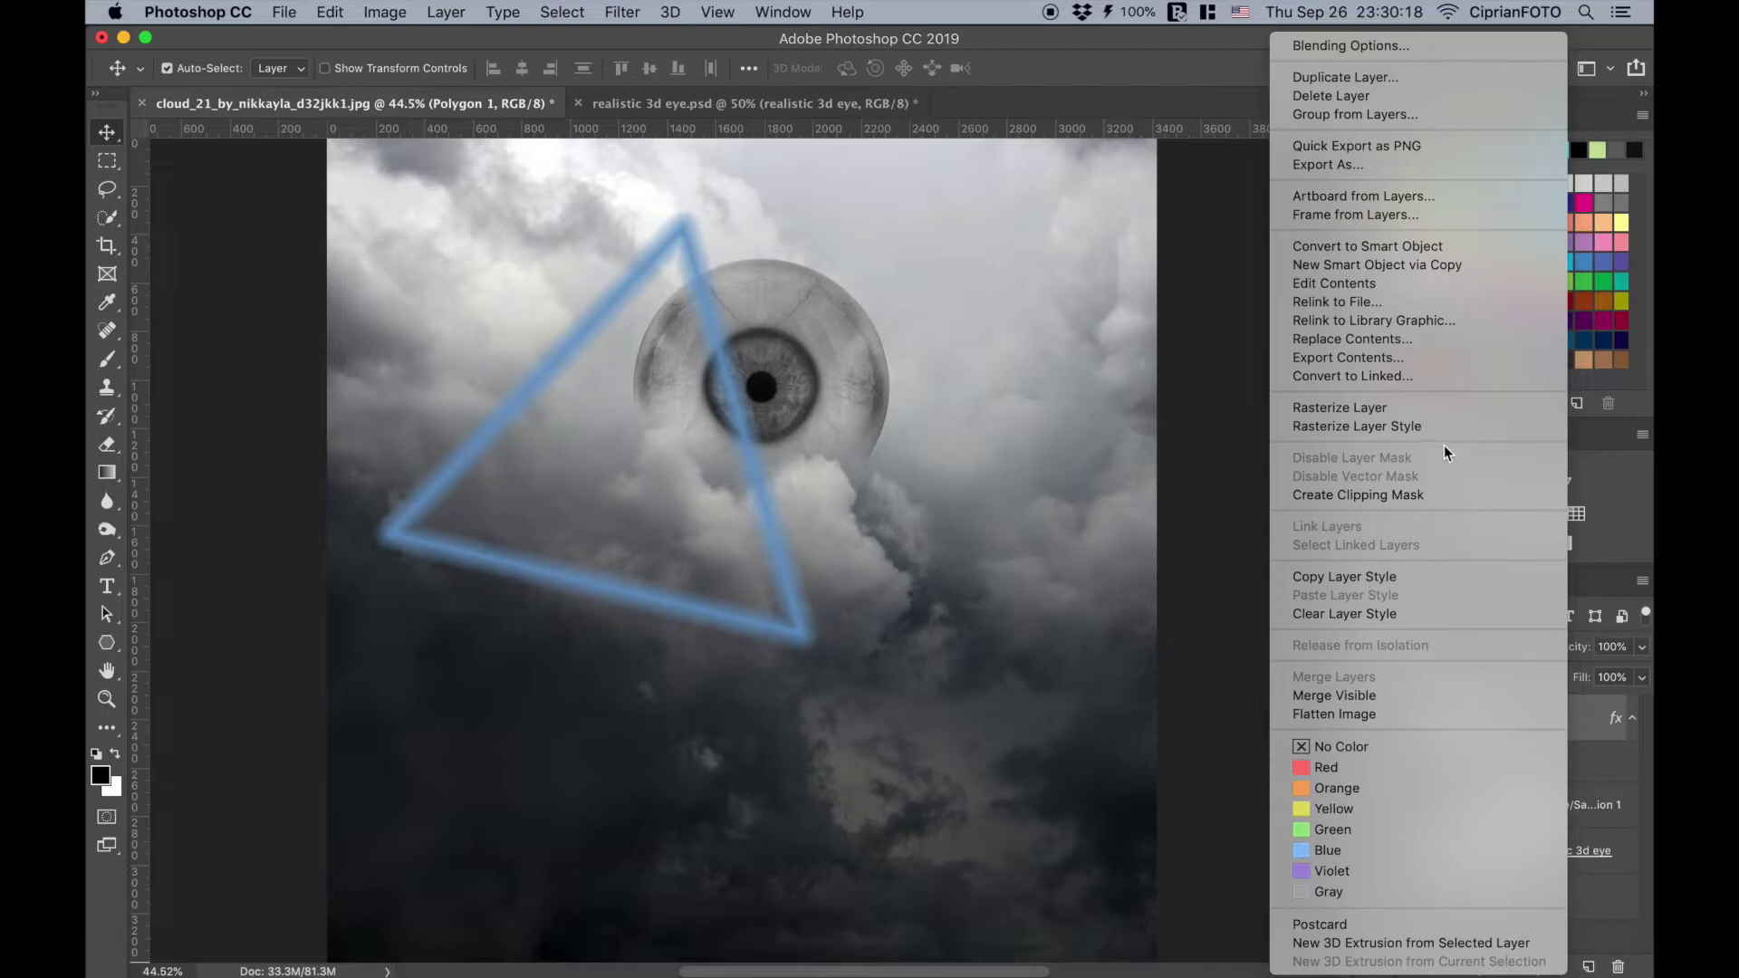
pyautogui.click(1468, 252)
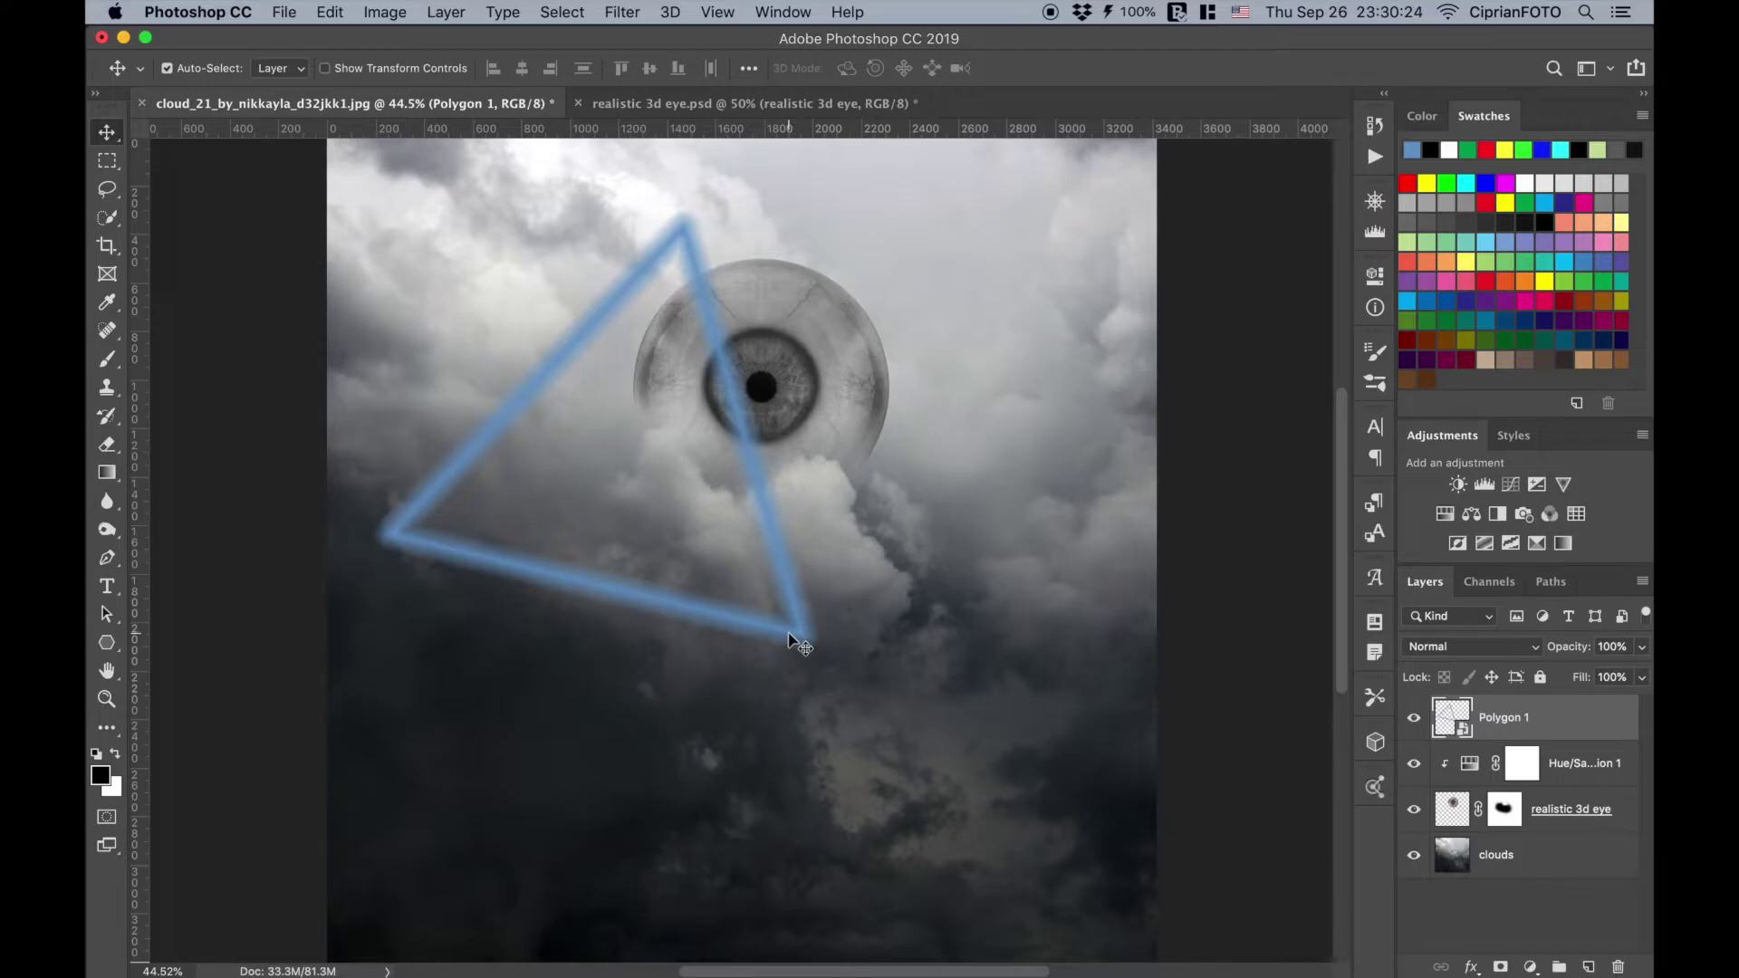
pyautogui.moveTo(797, 643)
pyautogui.mouseDown()
pyautogui.moveTo(913, 571)
pyautogui.moveTo(1105, 367)
pyautogui.mouseUp()
# Step: Rotate the triangle about -50°, scale it to roughly 86%, and centre it over the eyeball
pyautogui.hotkey('ctrl', 't')
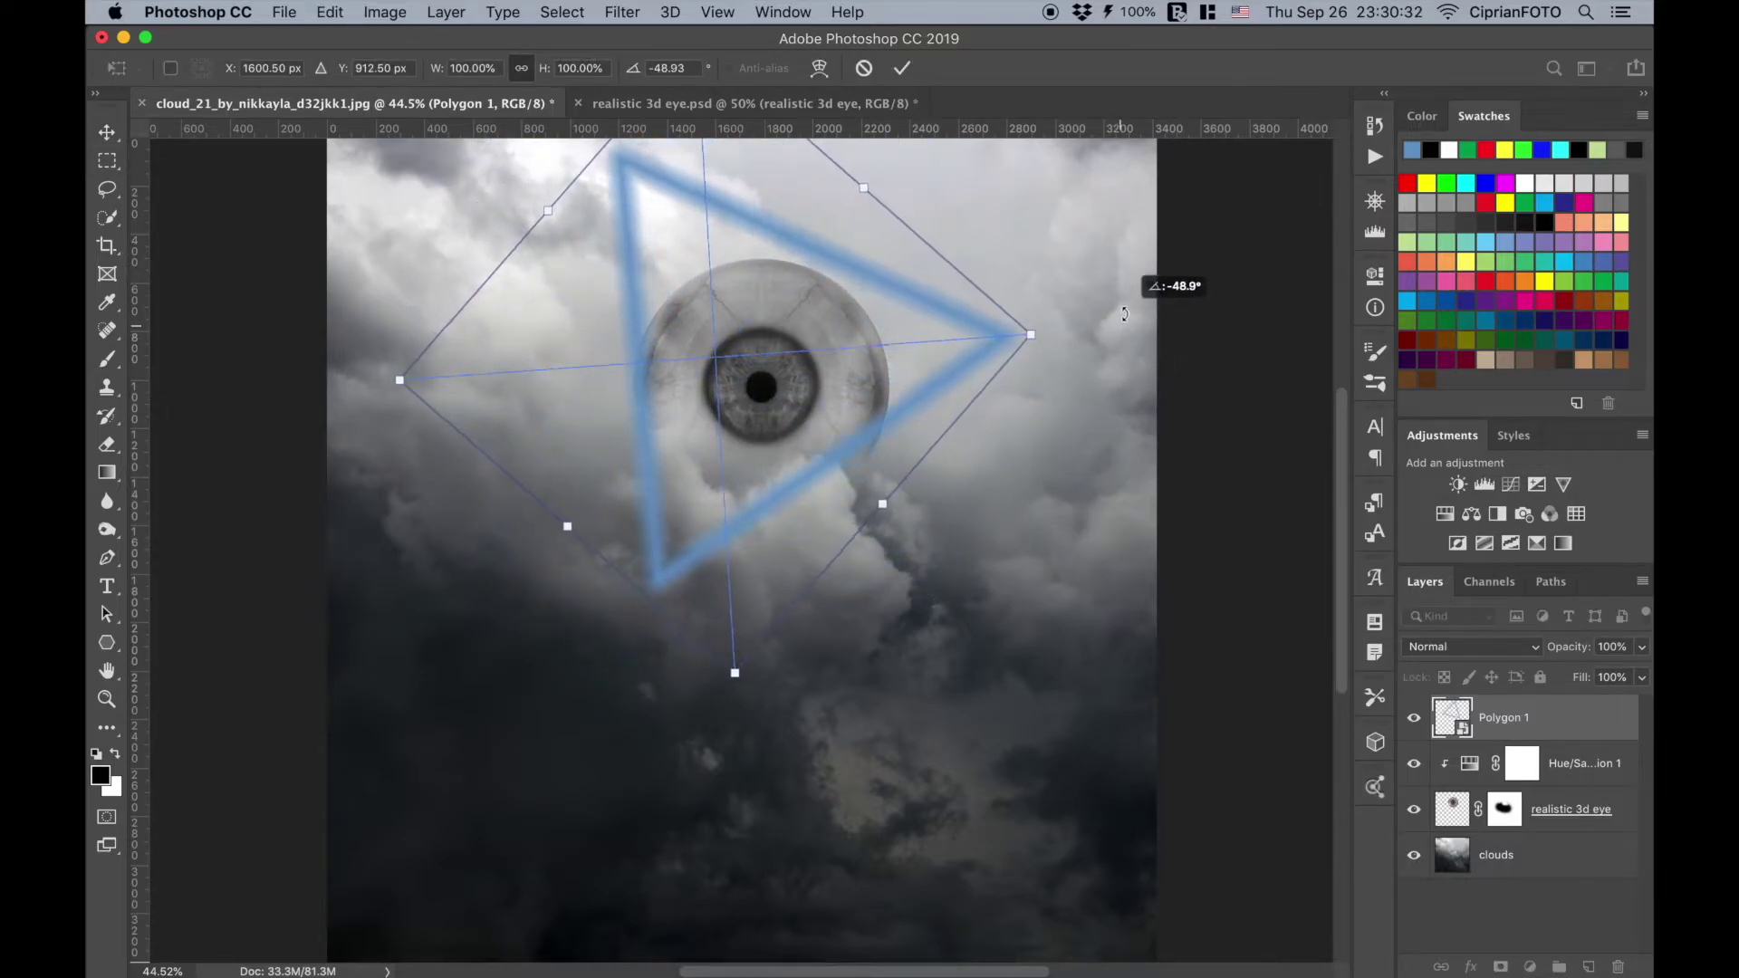
pyautogui.moveTo(1105, 367); pyautogui.dragTo(962, 396)
pyautogui.moveTo(767, 490); pyautogui.dragTo(774, 536)
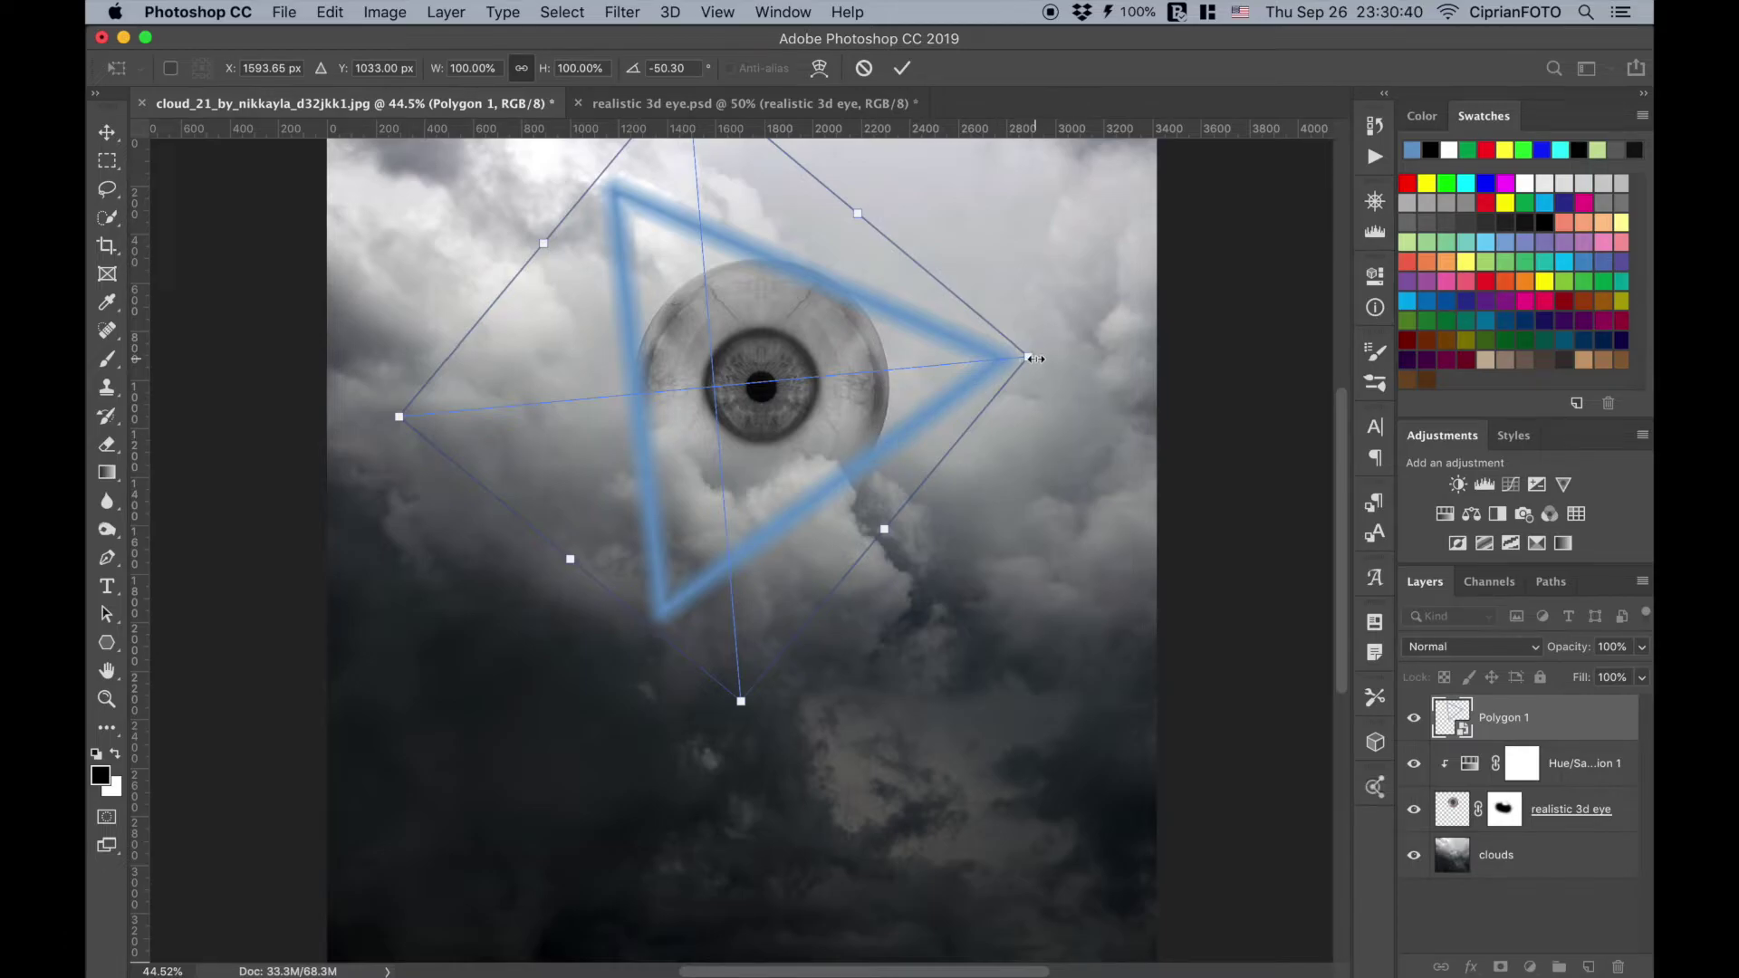
pyautogui.moveTo(1029, 358); pyautogui.dragTo(987, 363)
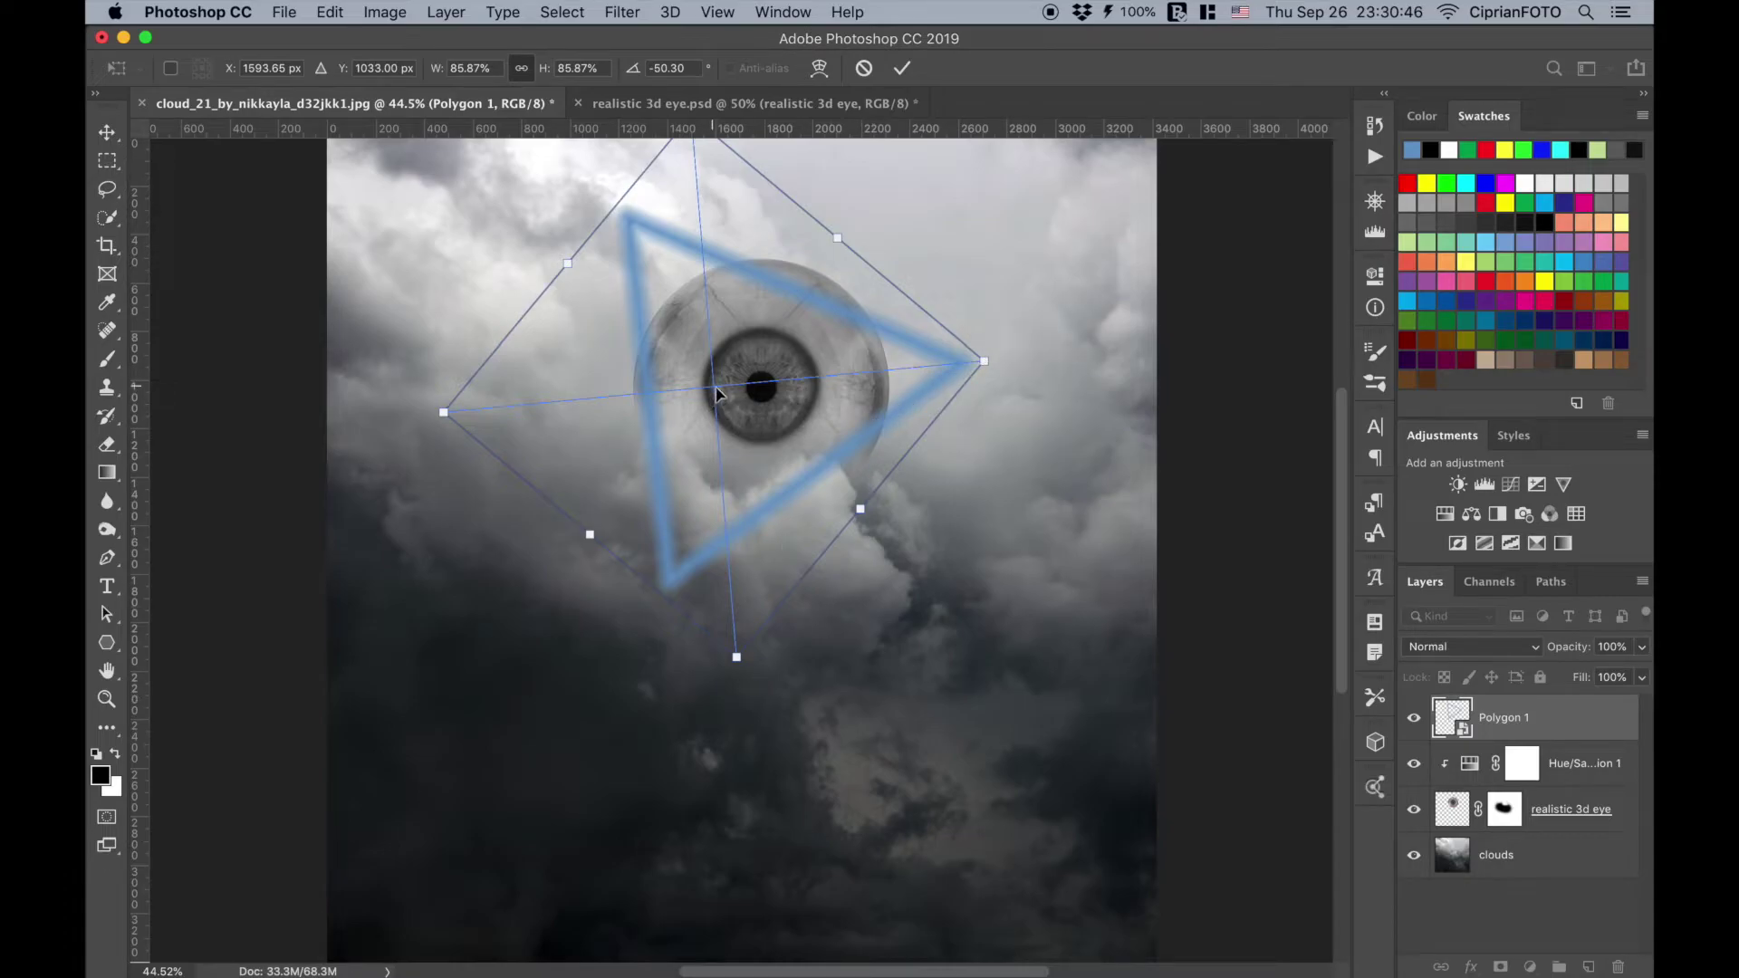
pyautogui.moveTo(716, 399); pyautogui.dragTo(727, 396)
pyautogui.click(902, 68)
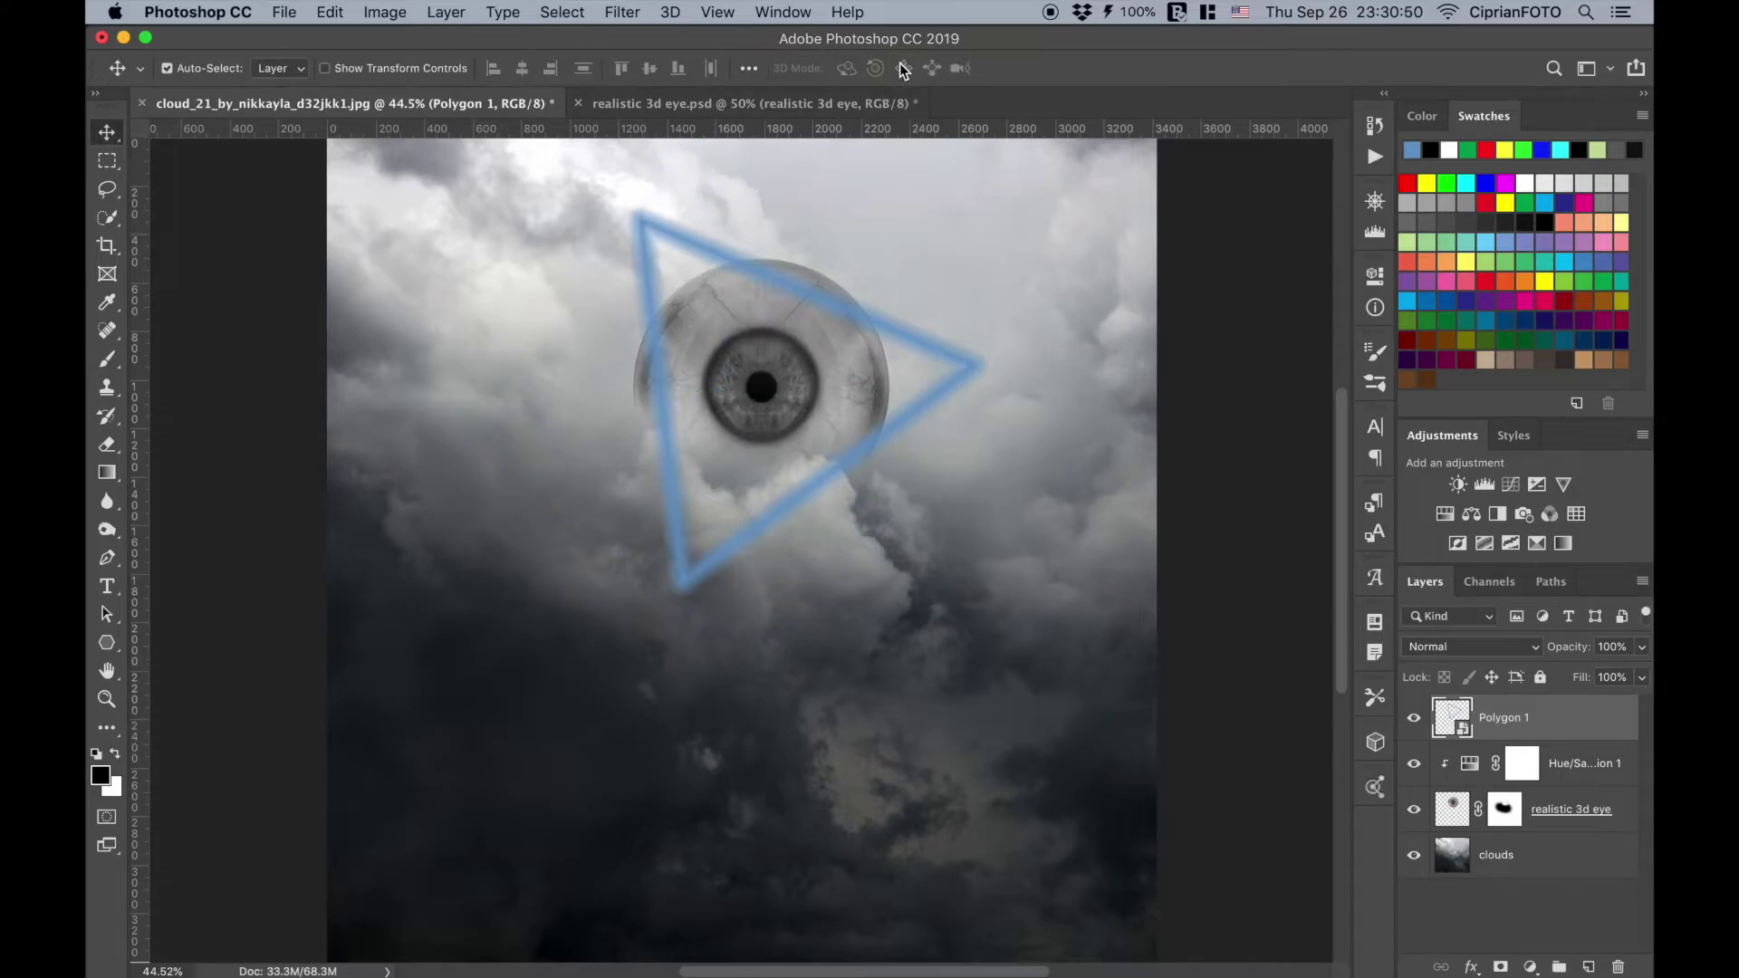
# Step: Give the Polygon 1 triangle an inverted layer mask from the eyeball's outline
pyautogui.keyDown('ctrl'); pyautogui.click(1457, 818); pyautogui.keyUp('ctrl')
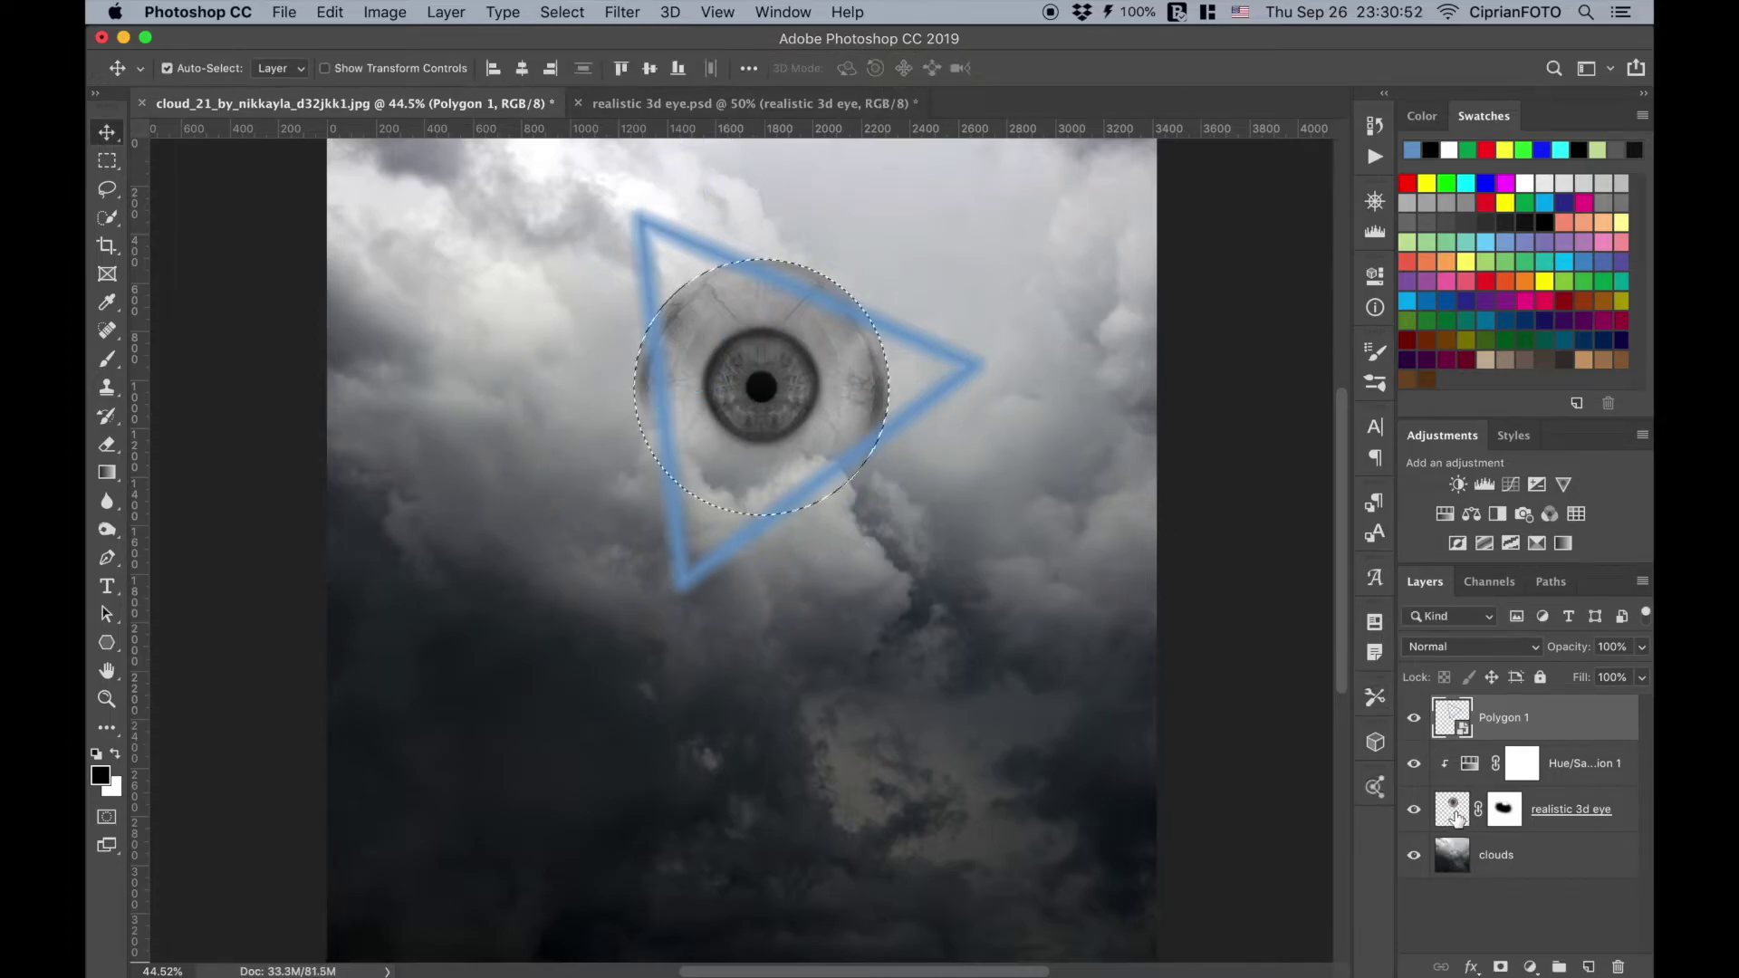
pyautogui.click(1501, 967)
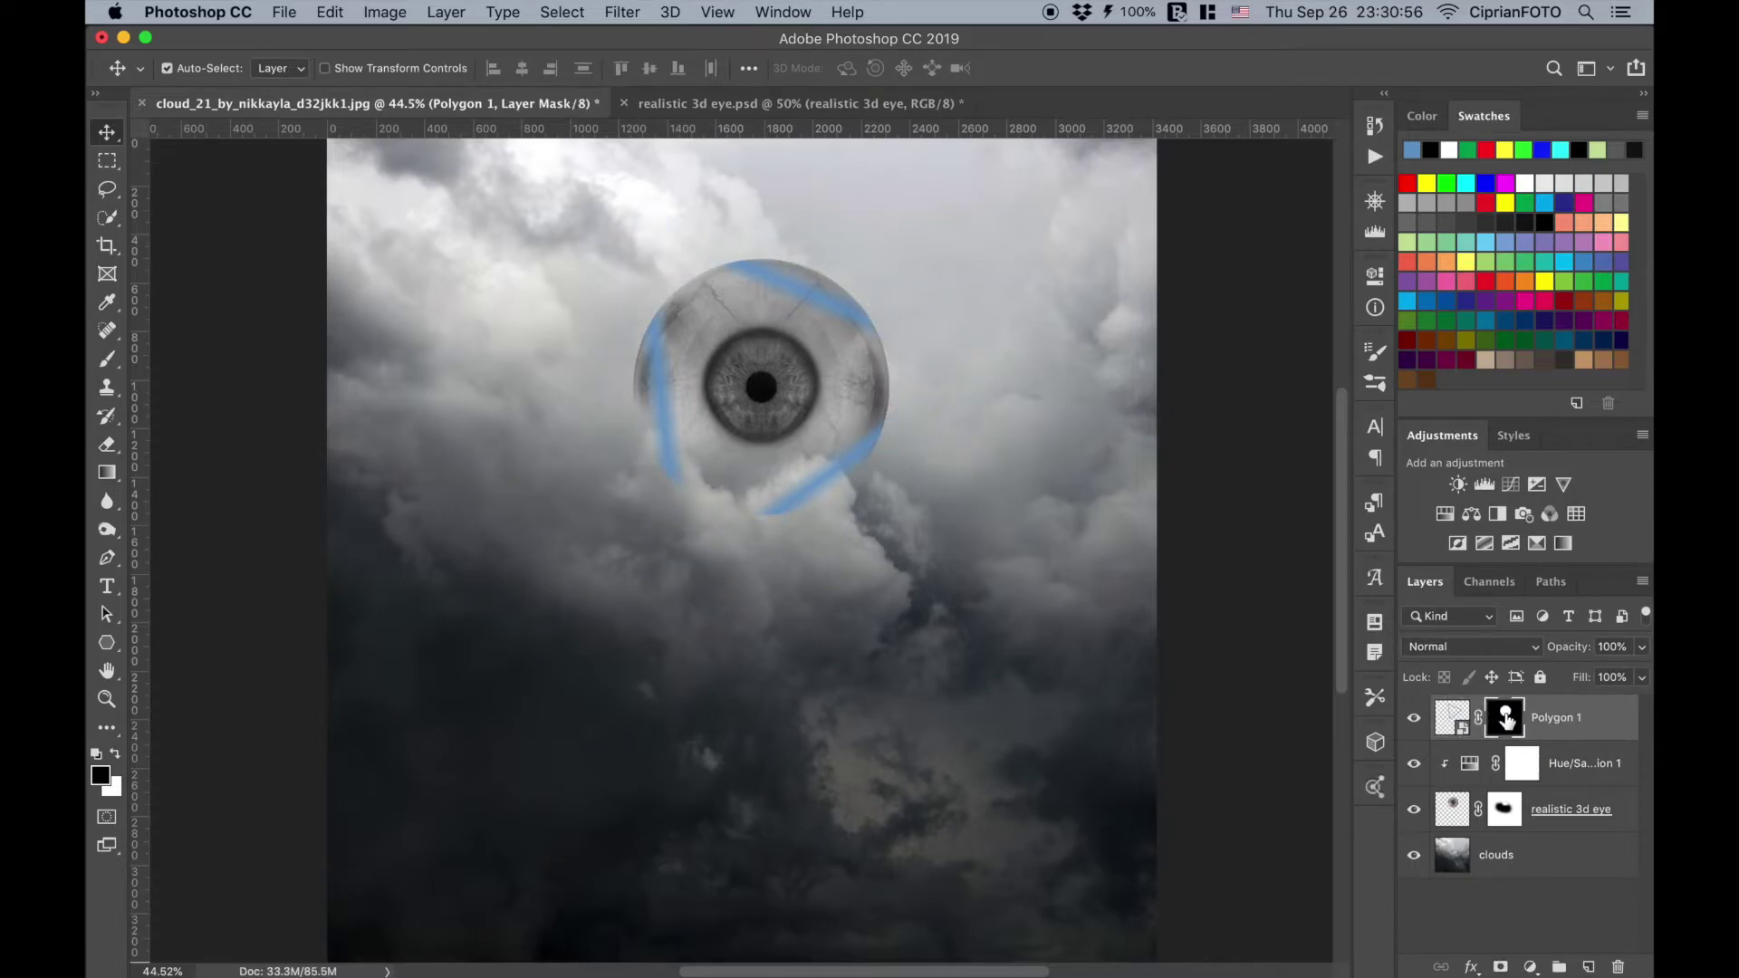
pyautogui.hotkey('ctrl', 'i')
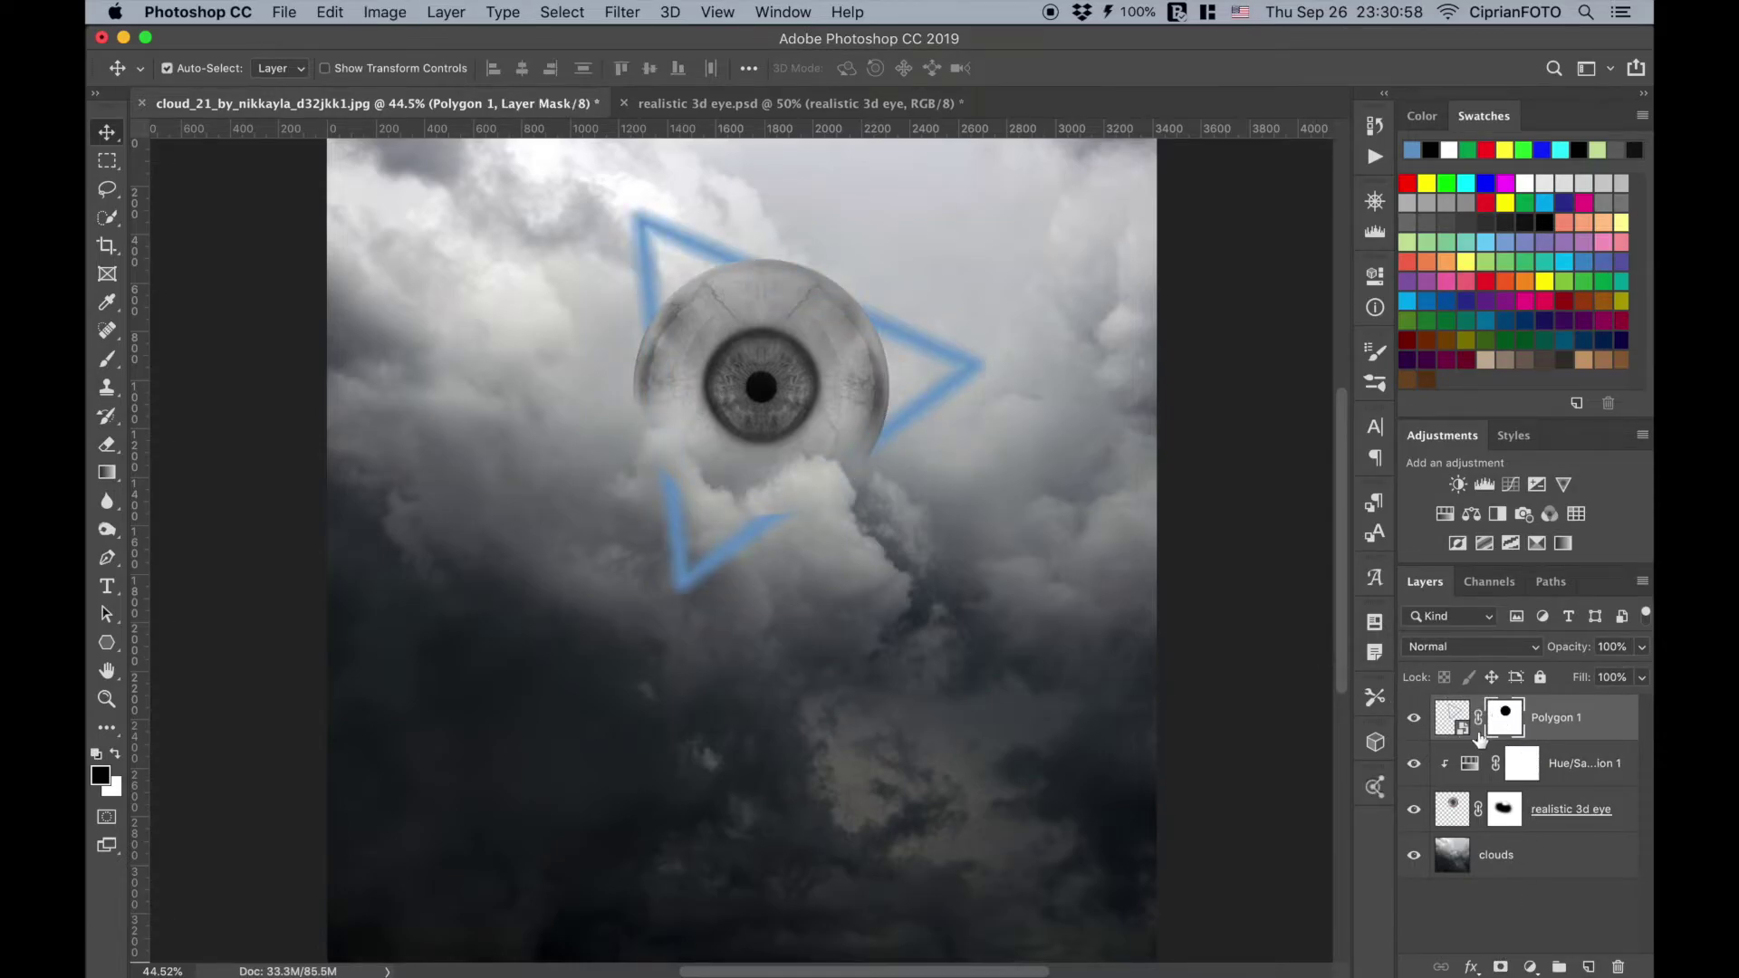
# Step: Paint white at 100% opacity on the mask to restore the triangle's lower-left edge over the eye
pyautogui.click(107, 357)
pyautogui.click(508, 70)
pyautogui.write('100')
pyautogui.press('Return')
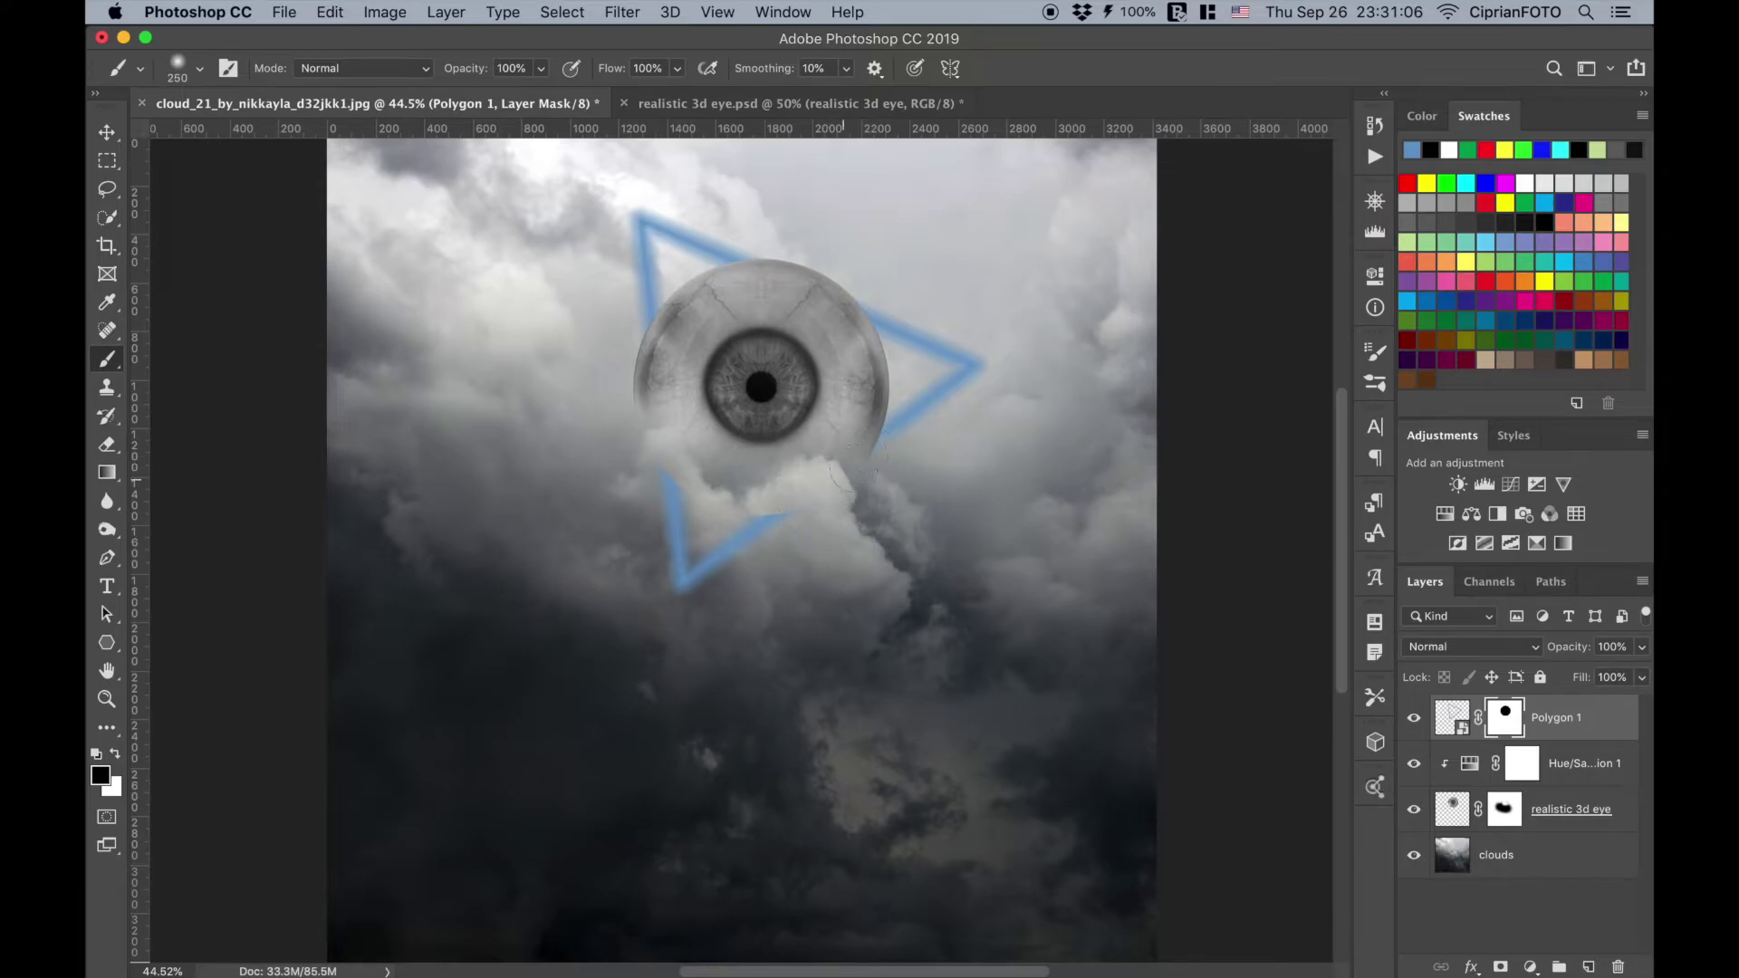
pyautogui.press('x')
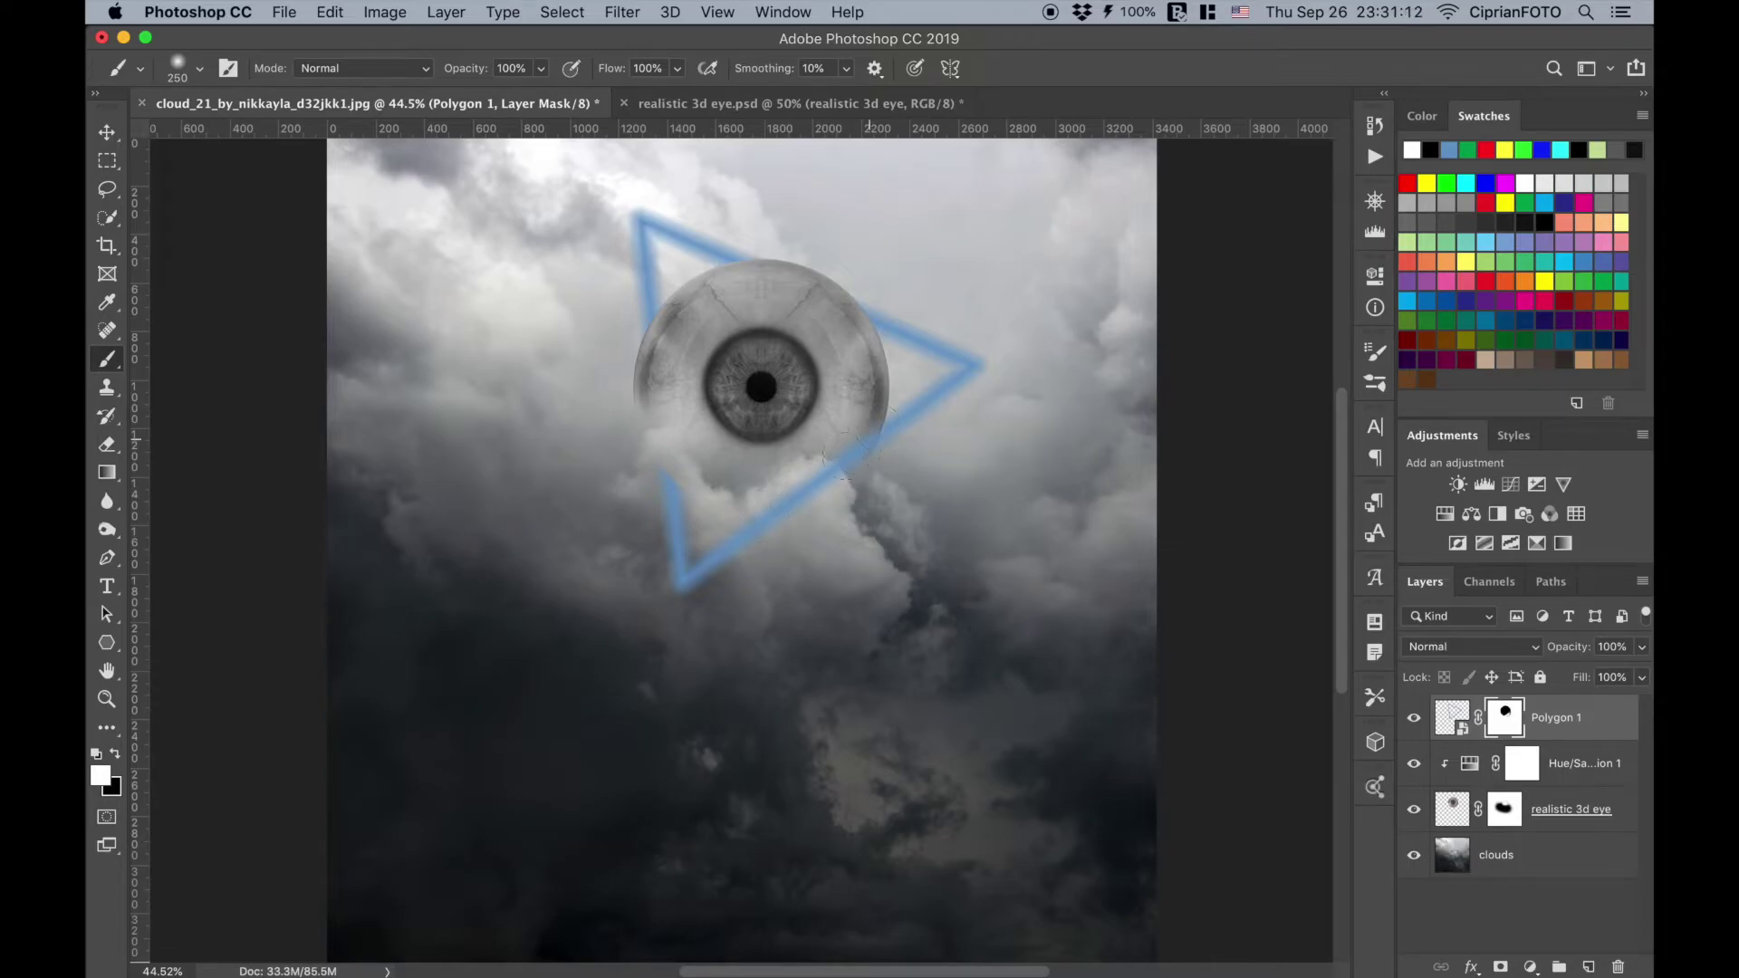
pyautogui.moveTo(654, 319); pyautogui.dragTo(649, 444)
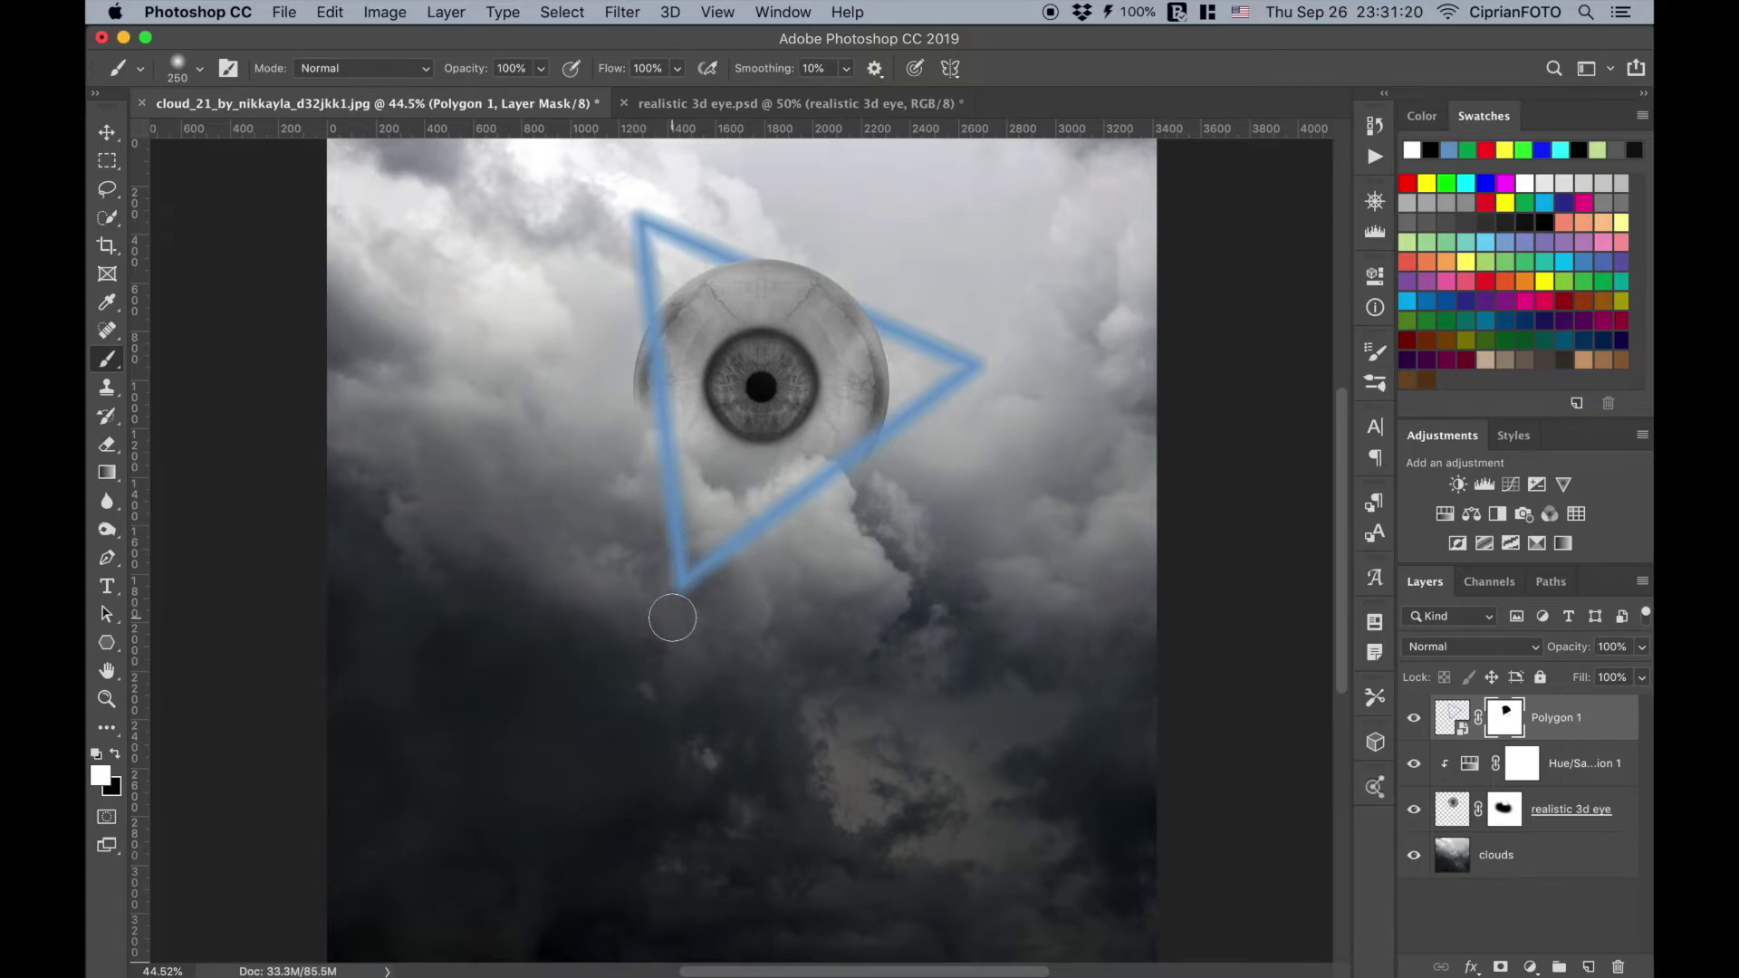
pyautogui.press('v')
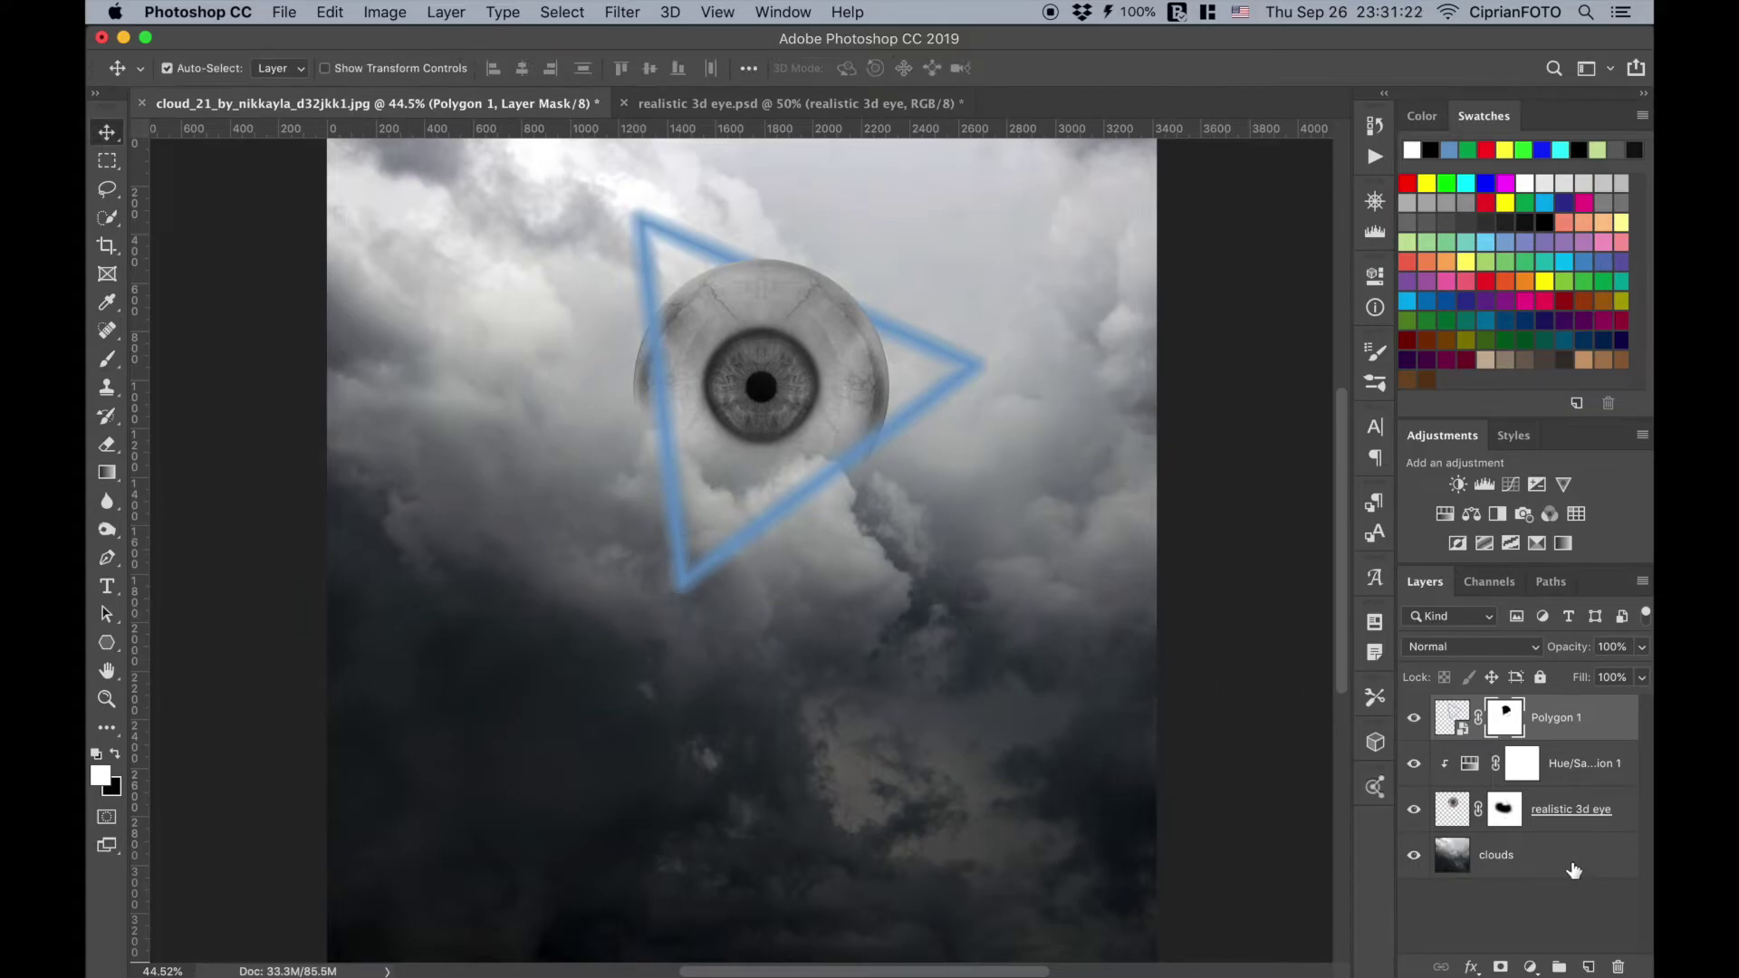
# Step: Group the four layers and stamp a merged copy converted to a smart object
pyautogui.keyDown('shift'); pyautogui.click(1573, 870); pyautogui.keyUp('shift')
pyautogui.hotkey('ctrl', 'g')
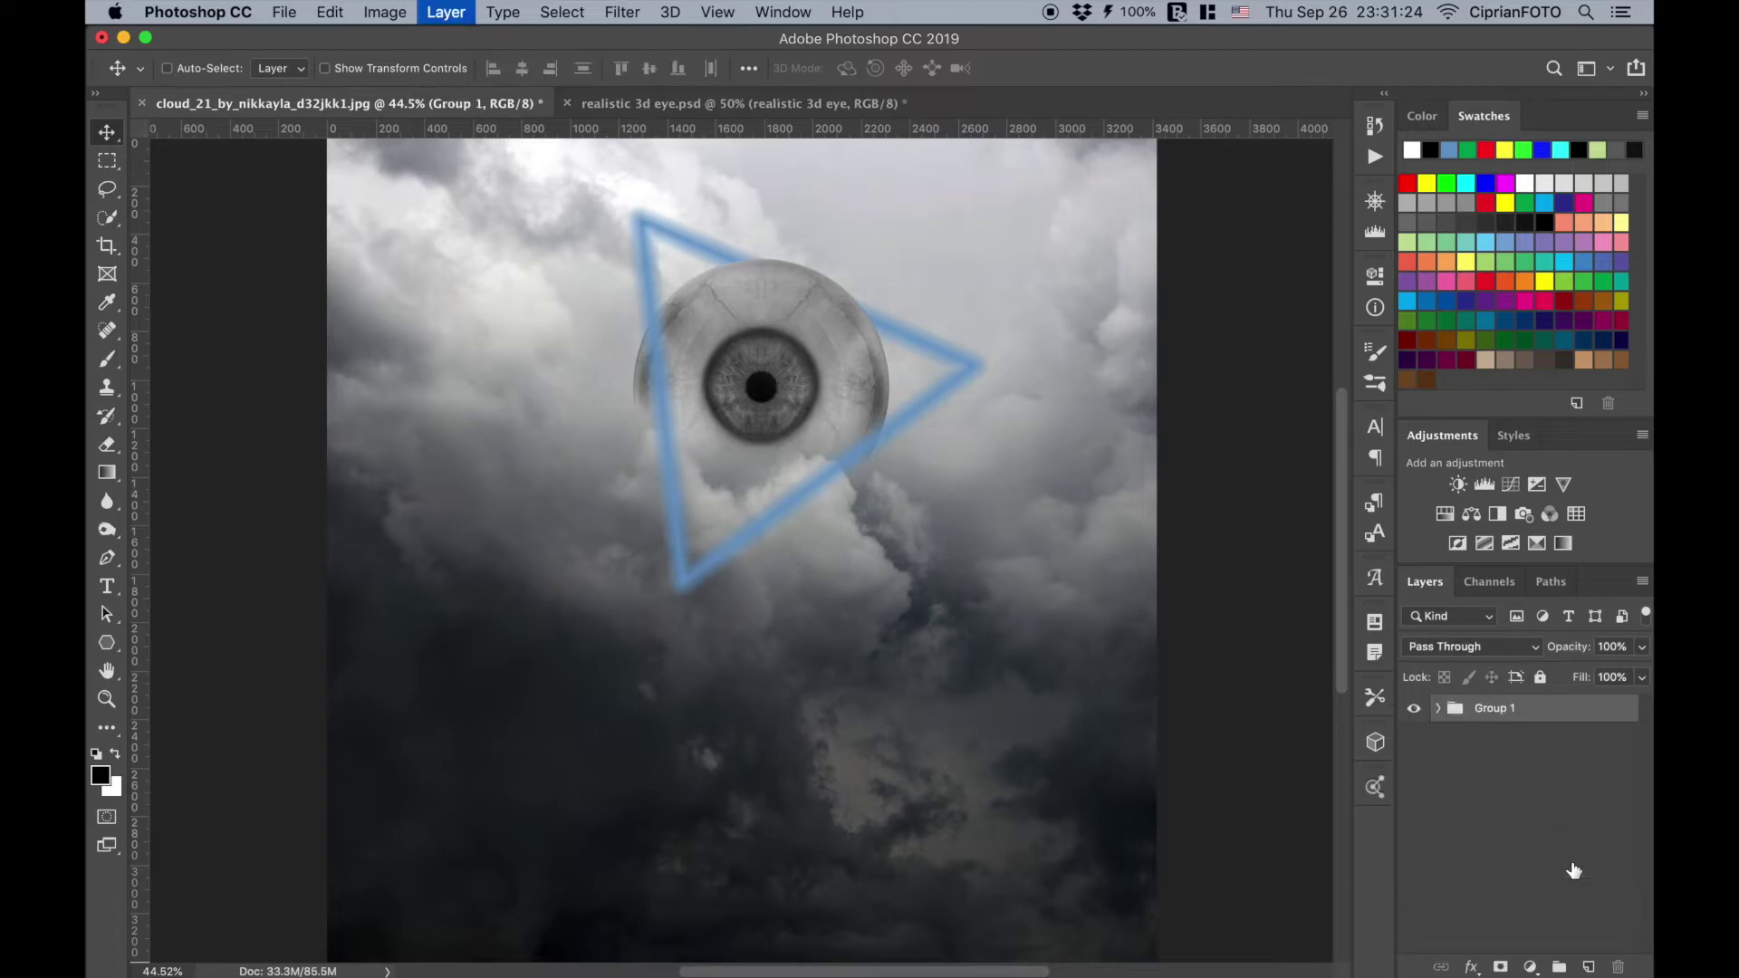
pyautogui.hotkey('ctrl', 'alt', 'shift', 'e')
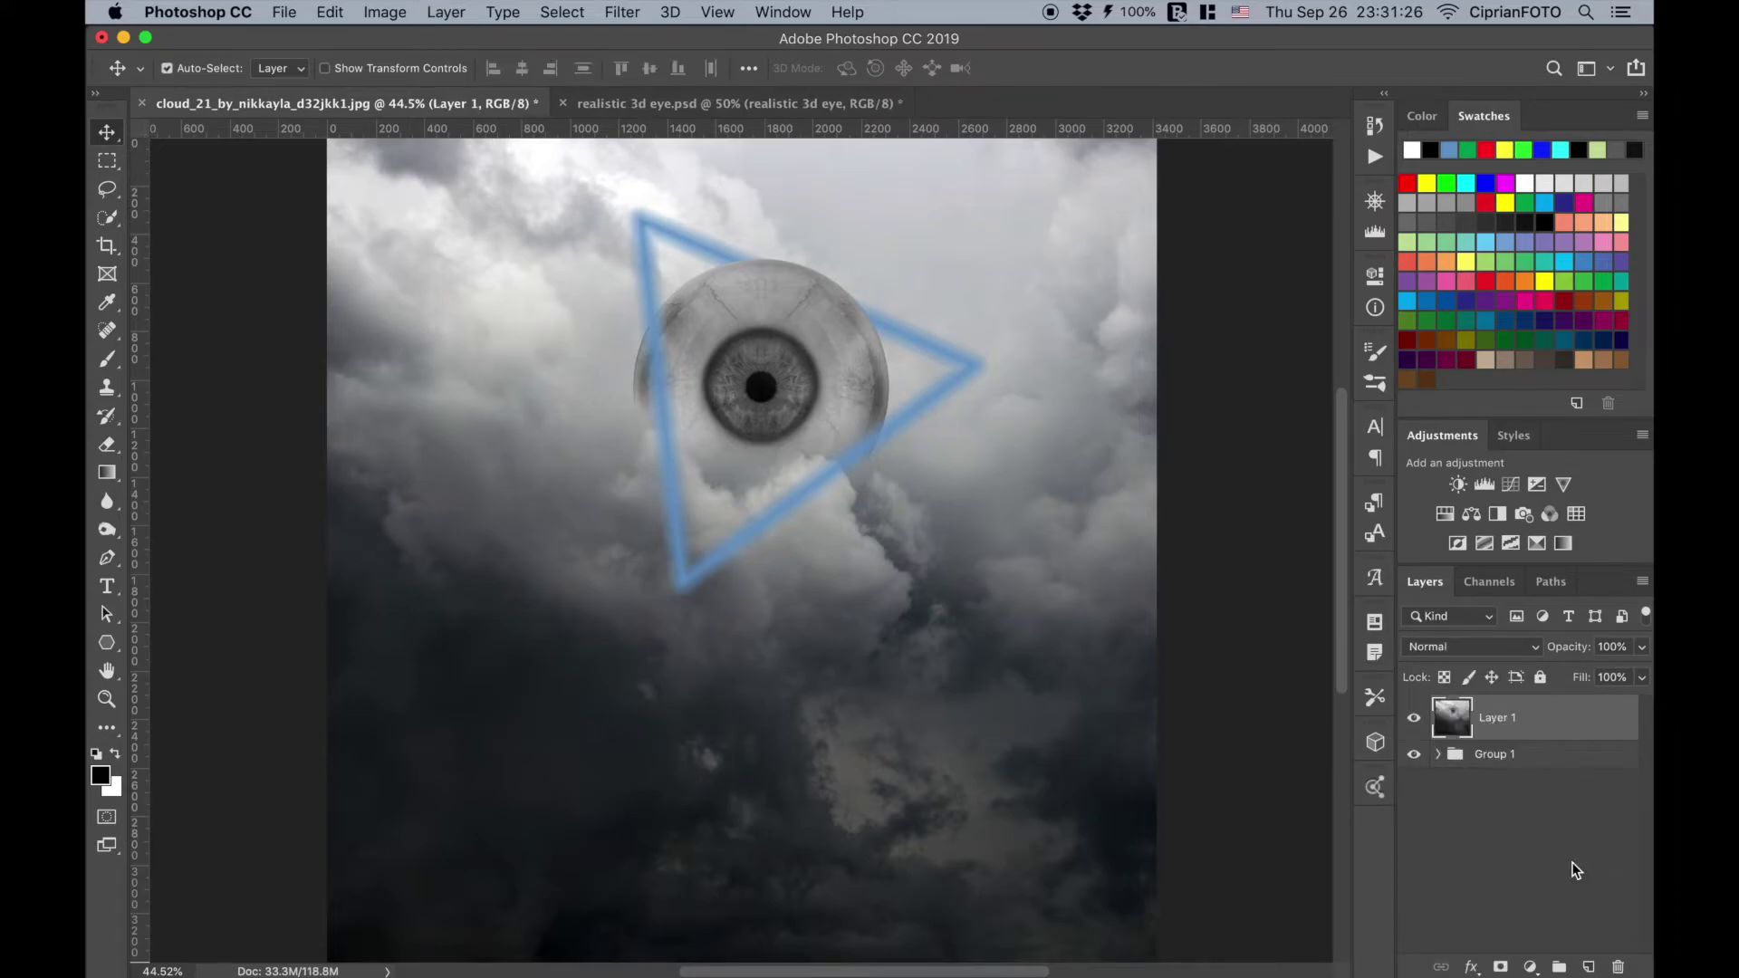
pyautogui.rightClick(1560, 723)
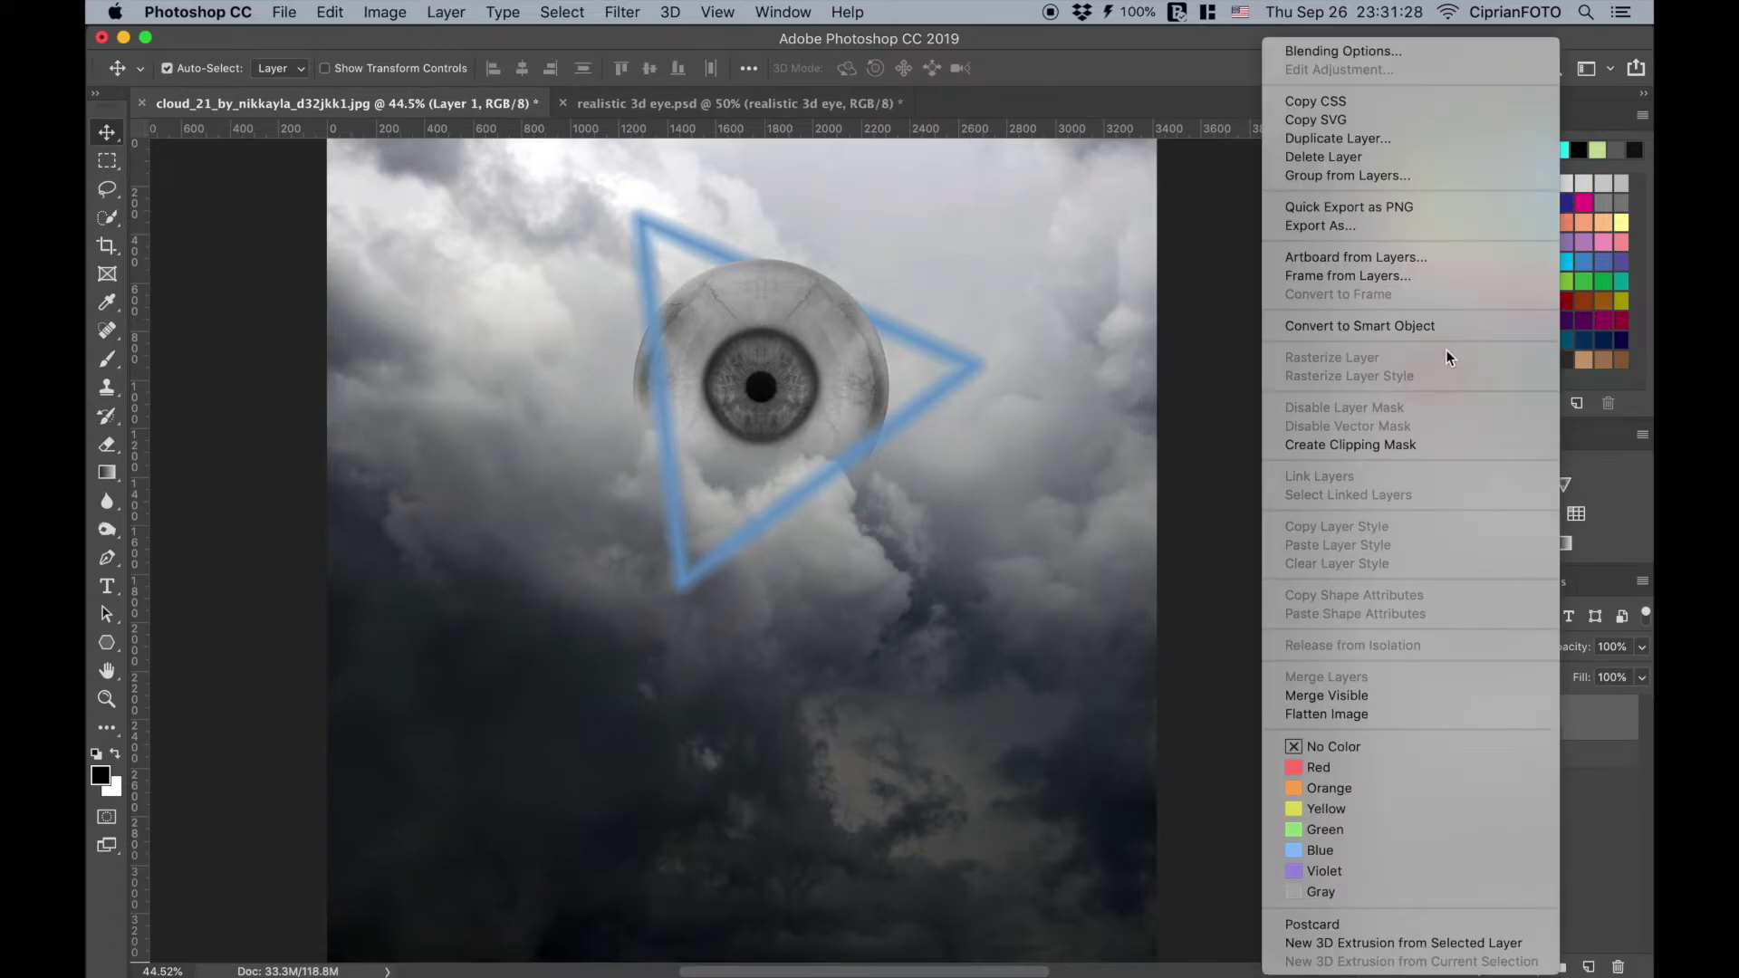
pyautogui.click(1460, 328)
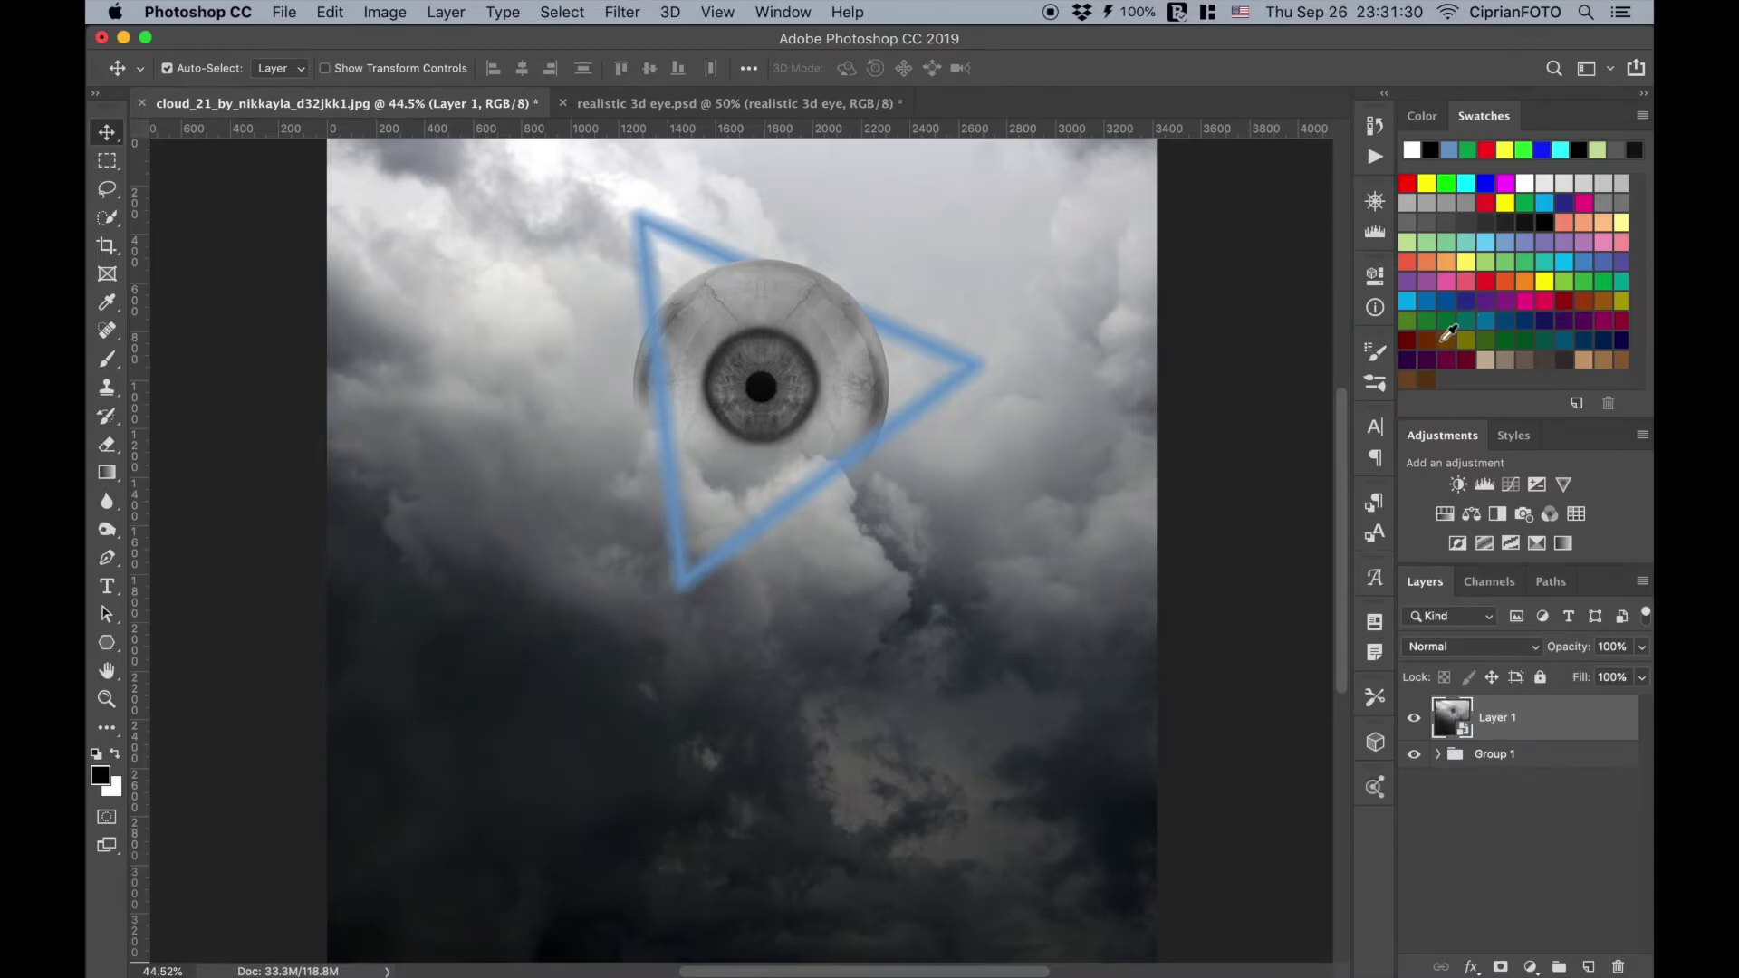
# Step: In Camera Raw, set contrast +50, dehaze +17, and lower highlights and whites
pyautogui.click(630, 16)
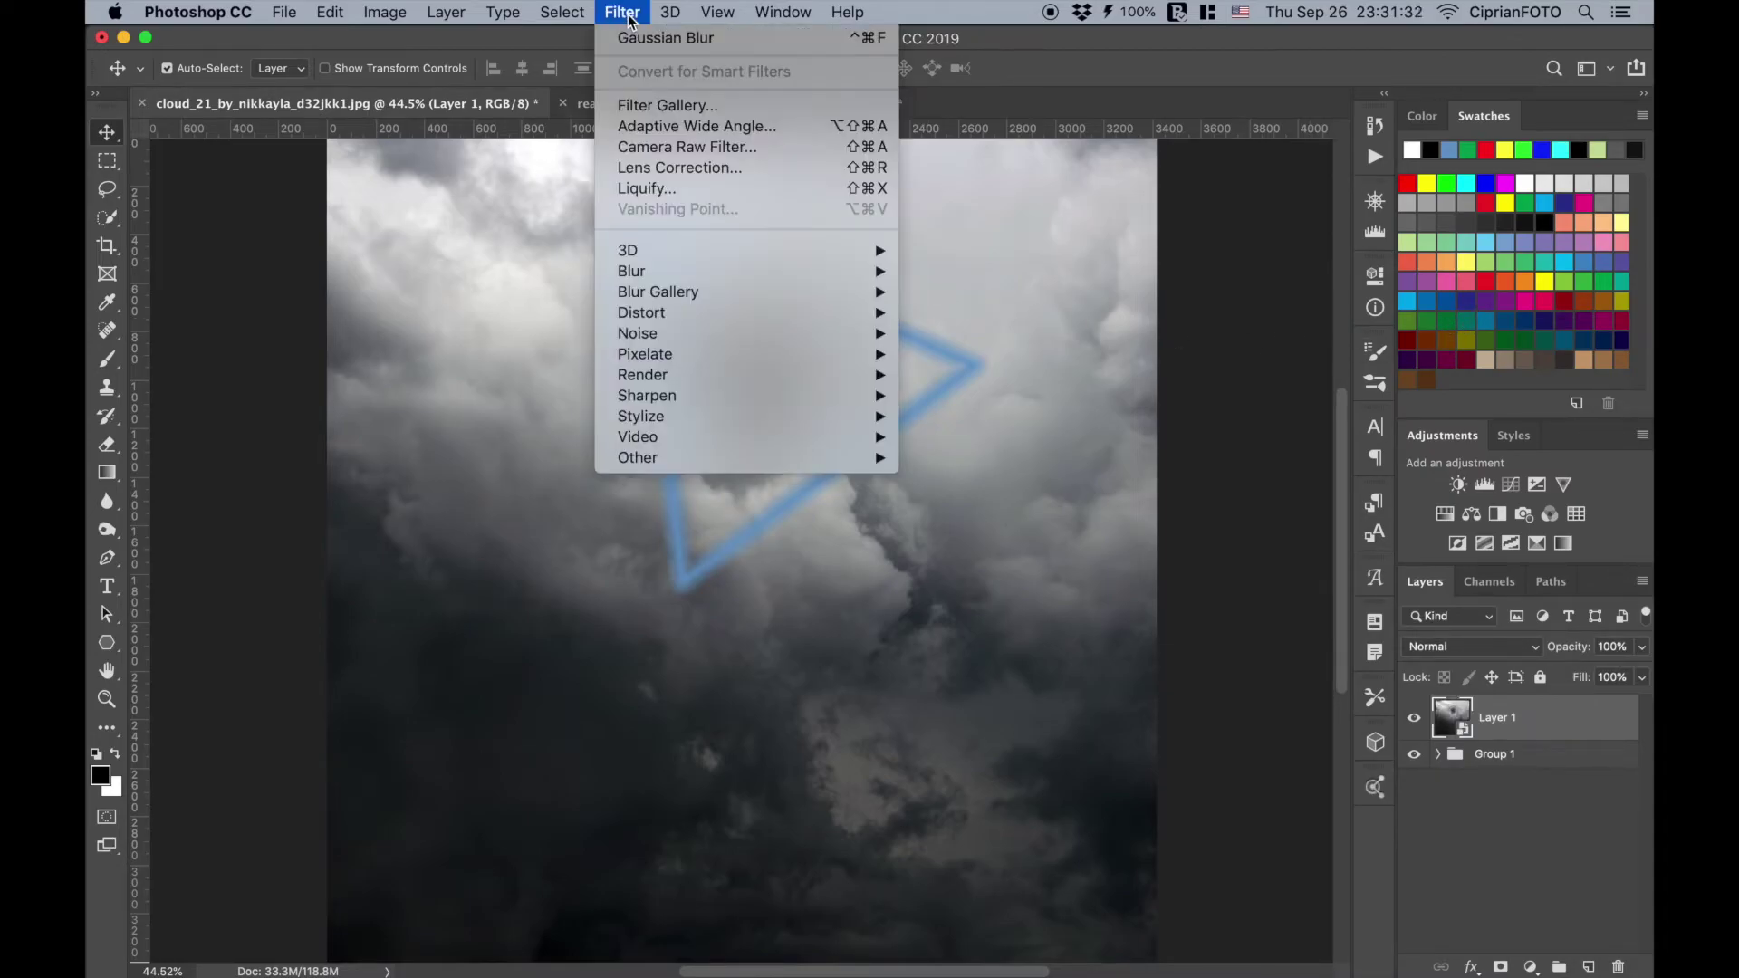
pyautogui.click(786, 143)
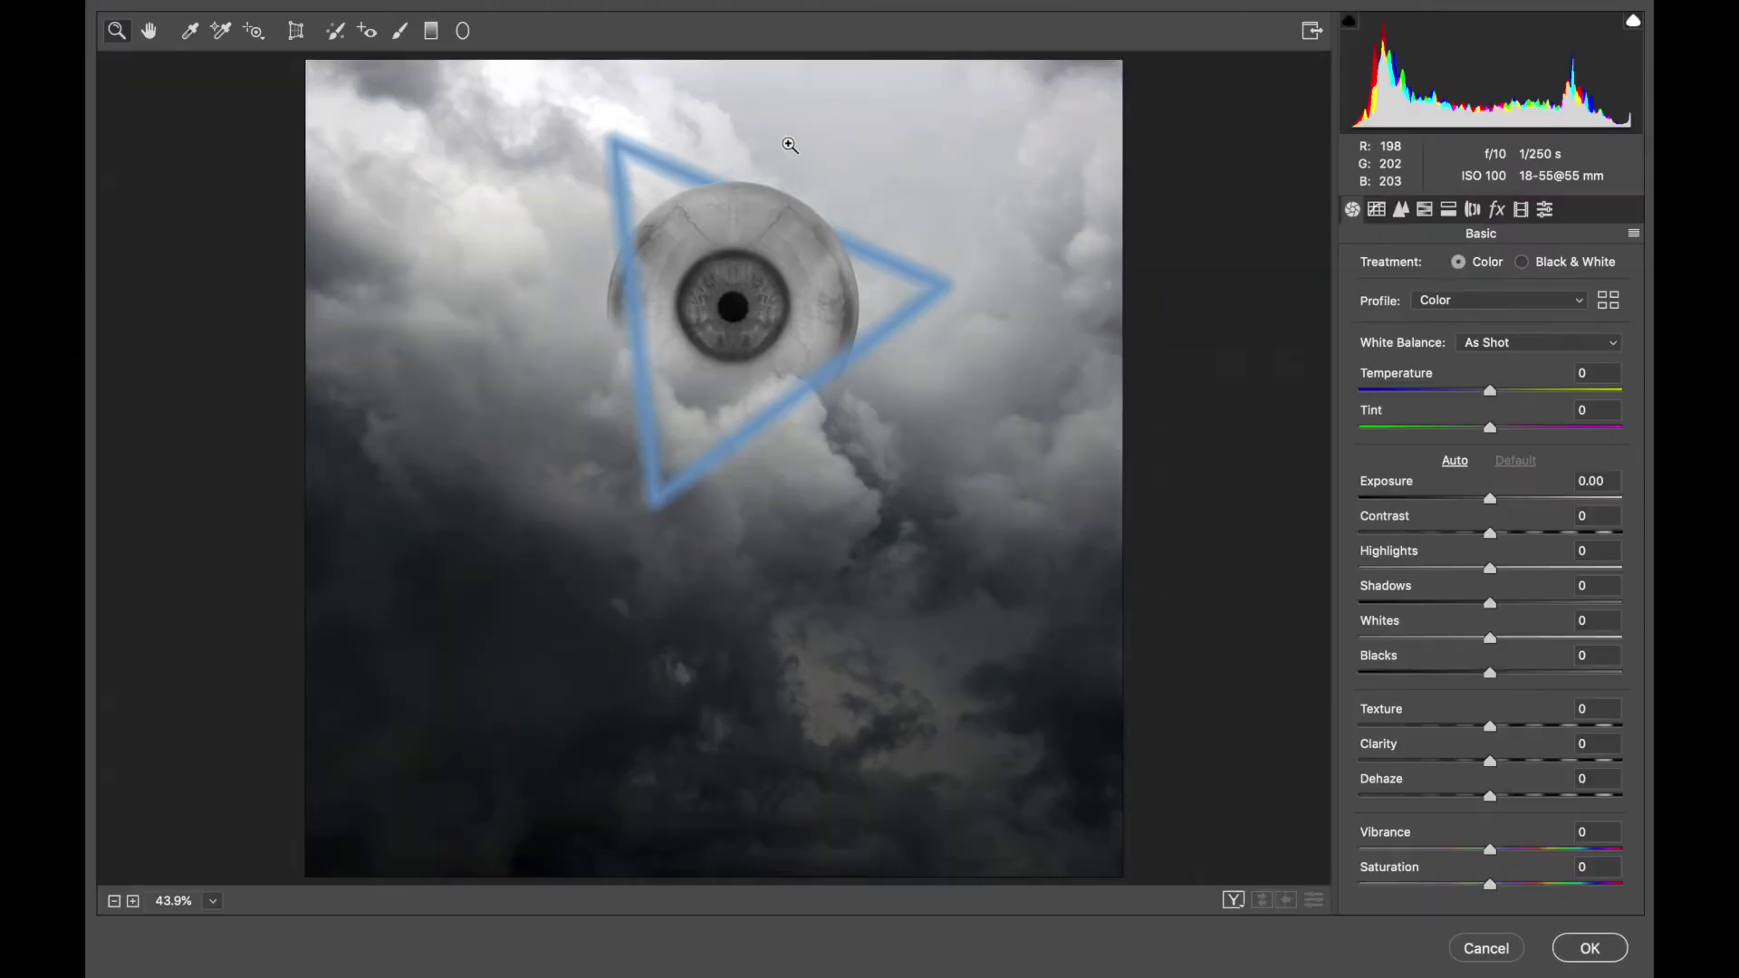
pyautogui.click(1596, 520)
pyautogui.write('50')
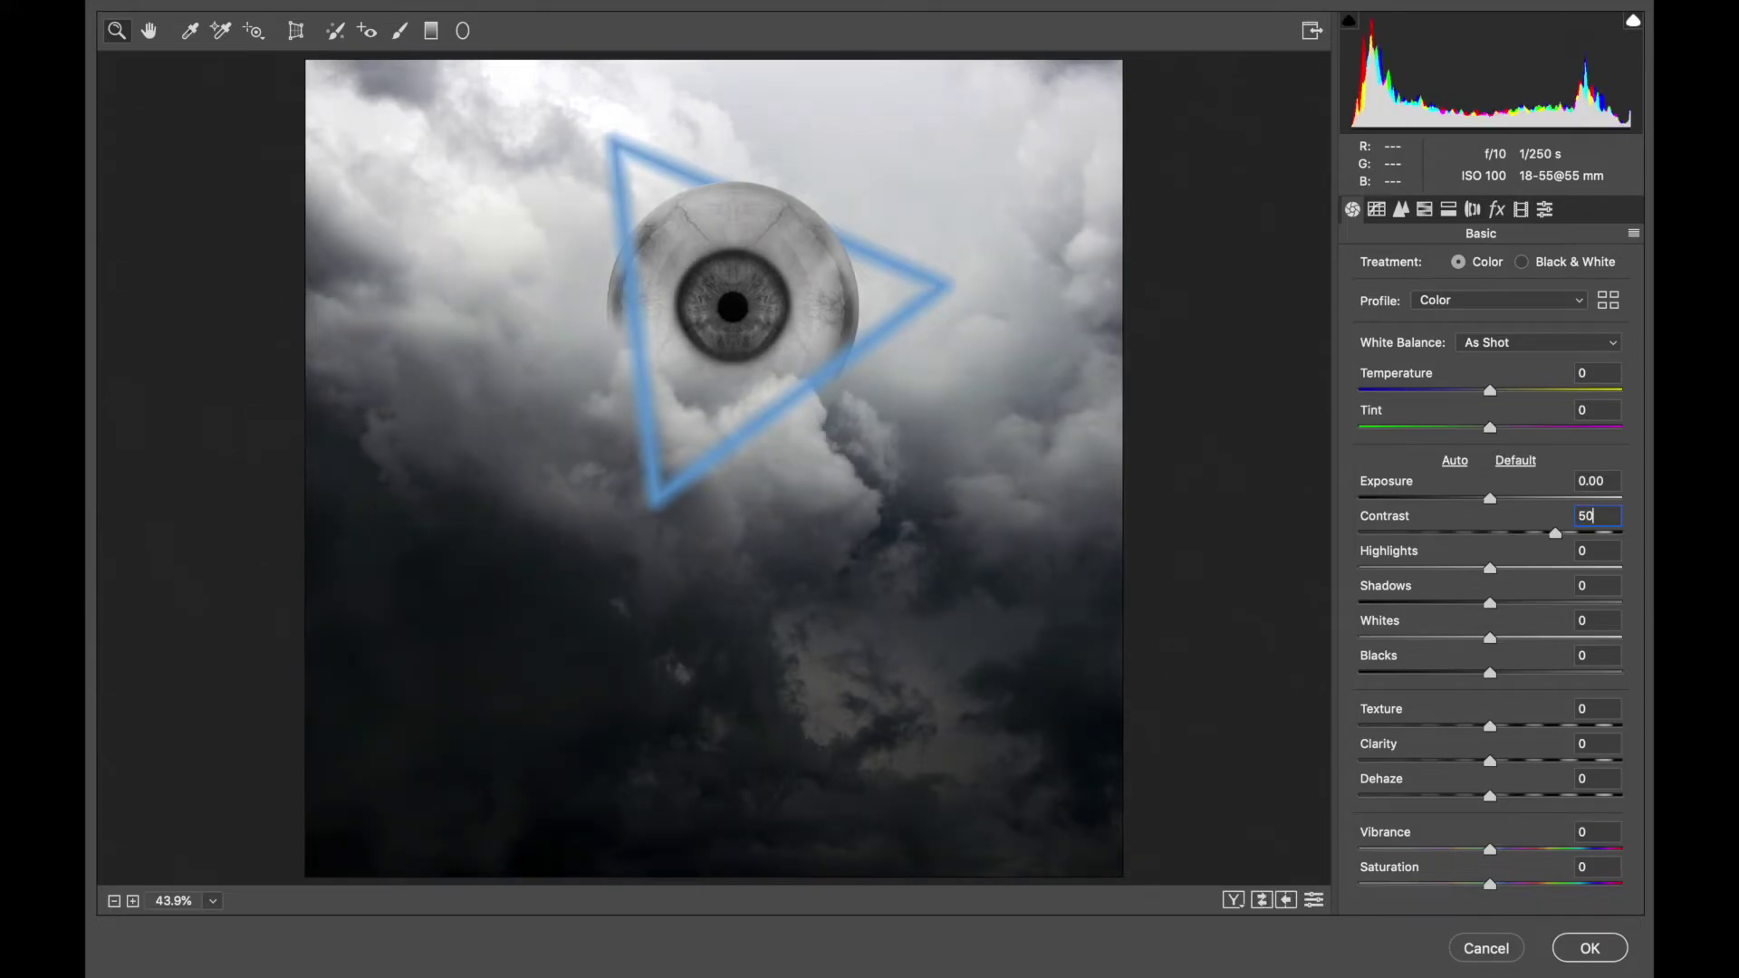
pyautogui.press('Return')
pyautogui.moveTo(1492, 797); pyautogui.dragTo(1520, 804)
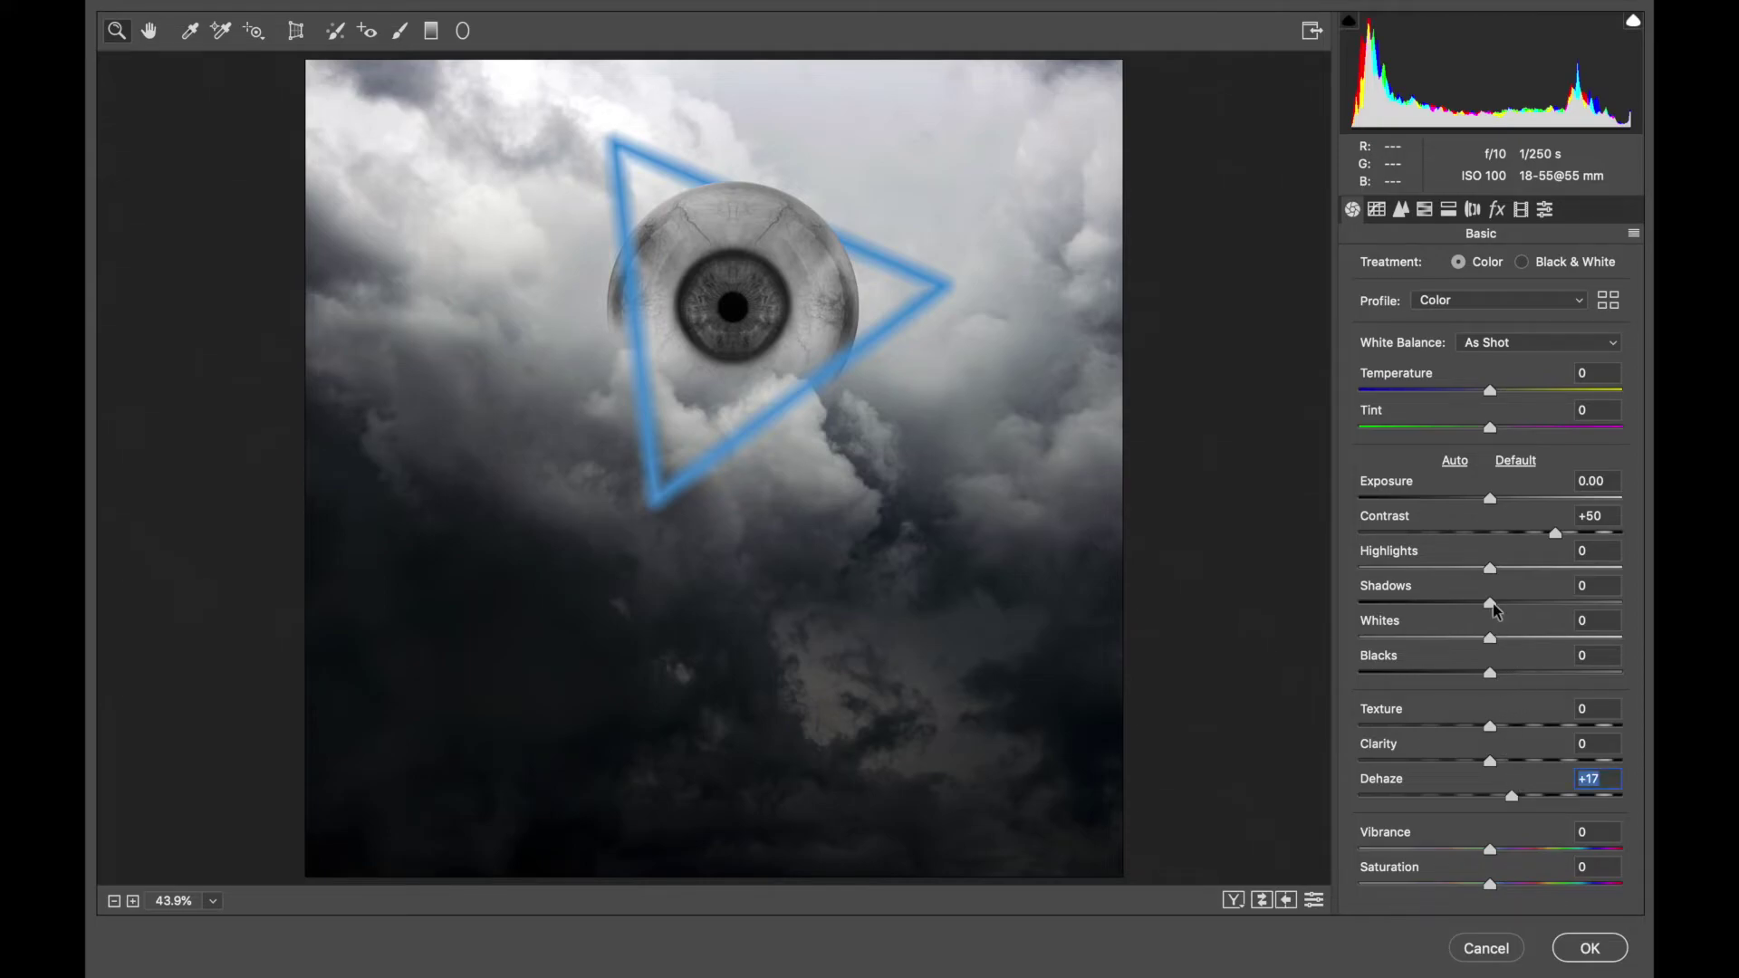
pyautogui.moveTo(1492, 570); pyautogui.dragTo(1436, 572)
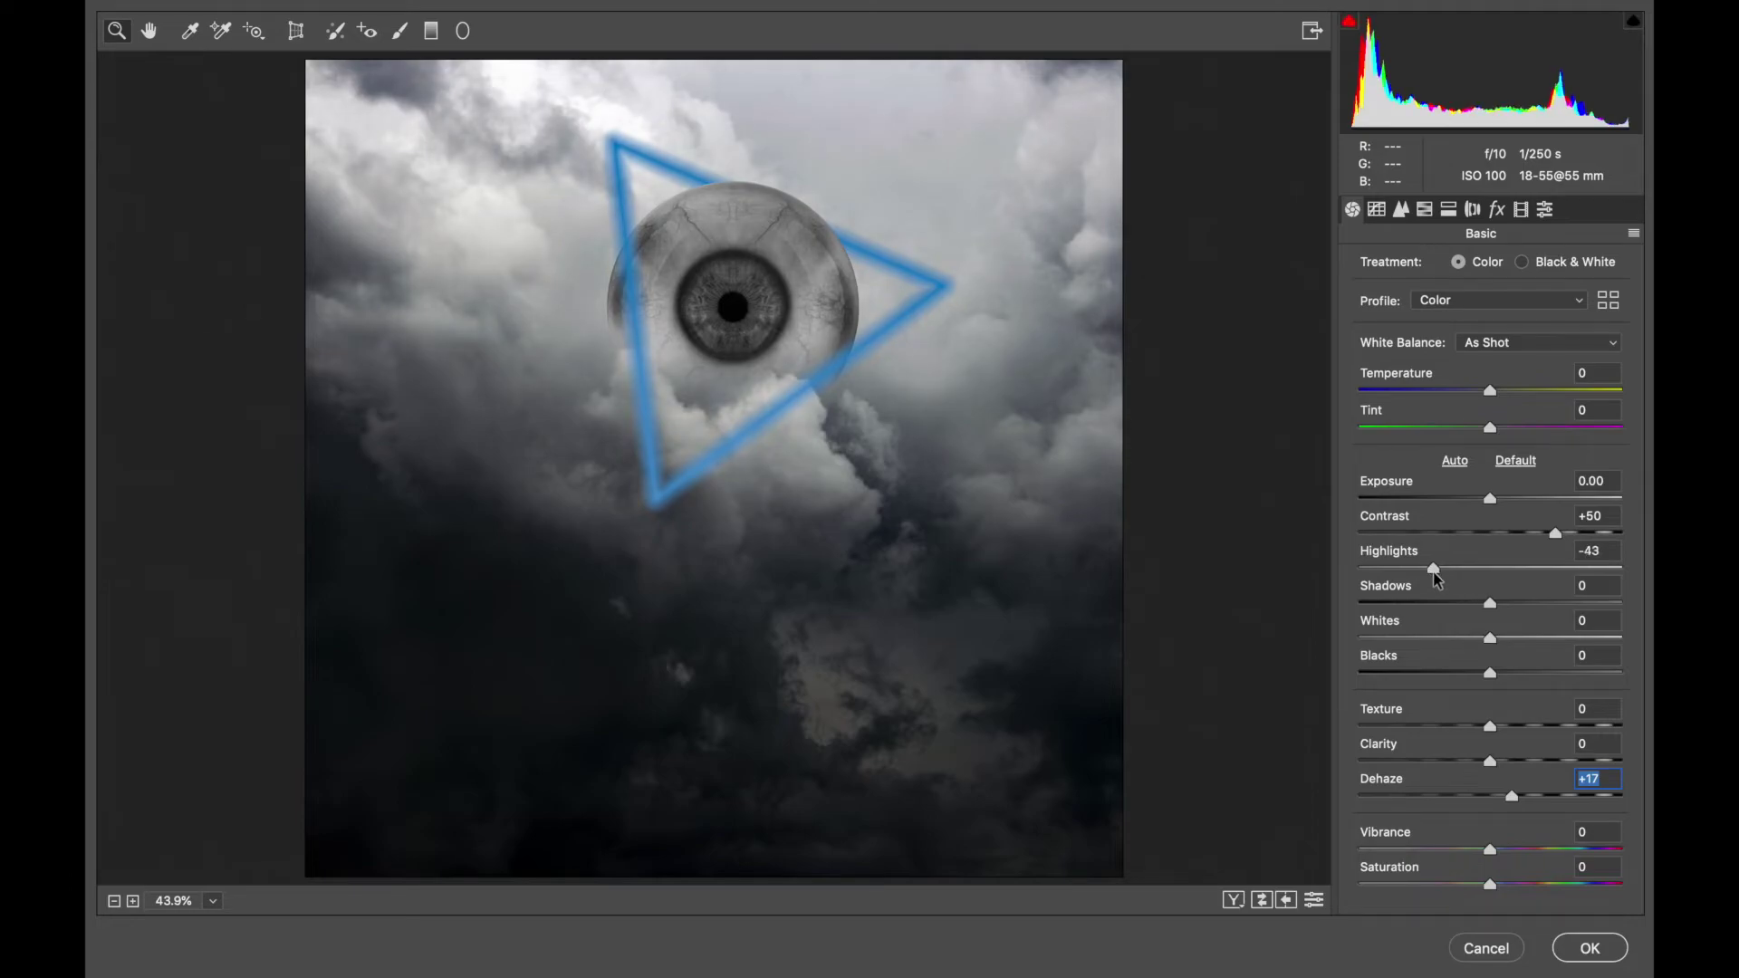
pyautogui.moveTo(1486, 638)
pyautogui.mouseDown()
pyautogui.moveTo(1426, 645)
pyautogui.moveTo(1438, 678)
pyautogui.moveTo(1422, 681)
pyautogui.mouseUp()
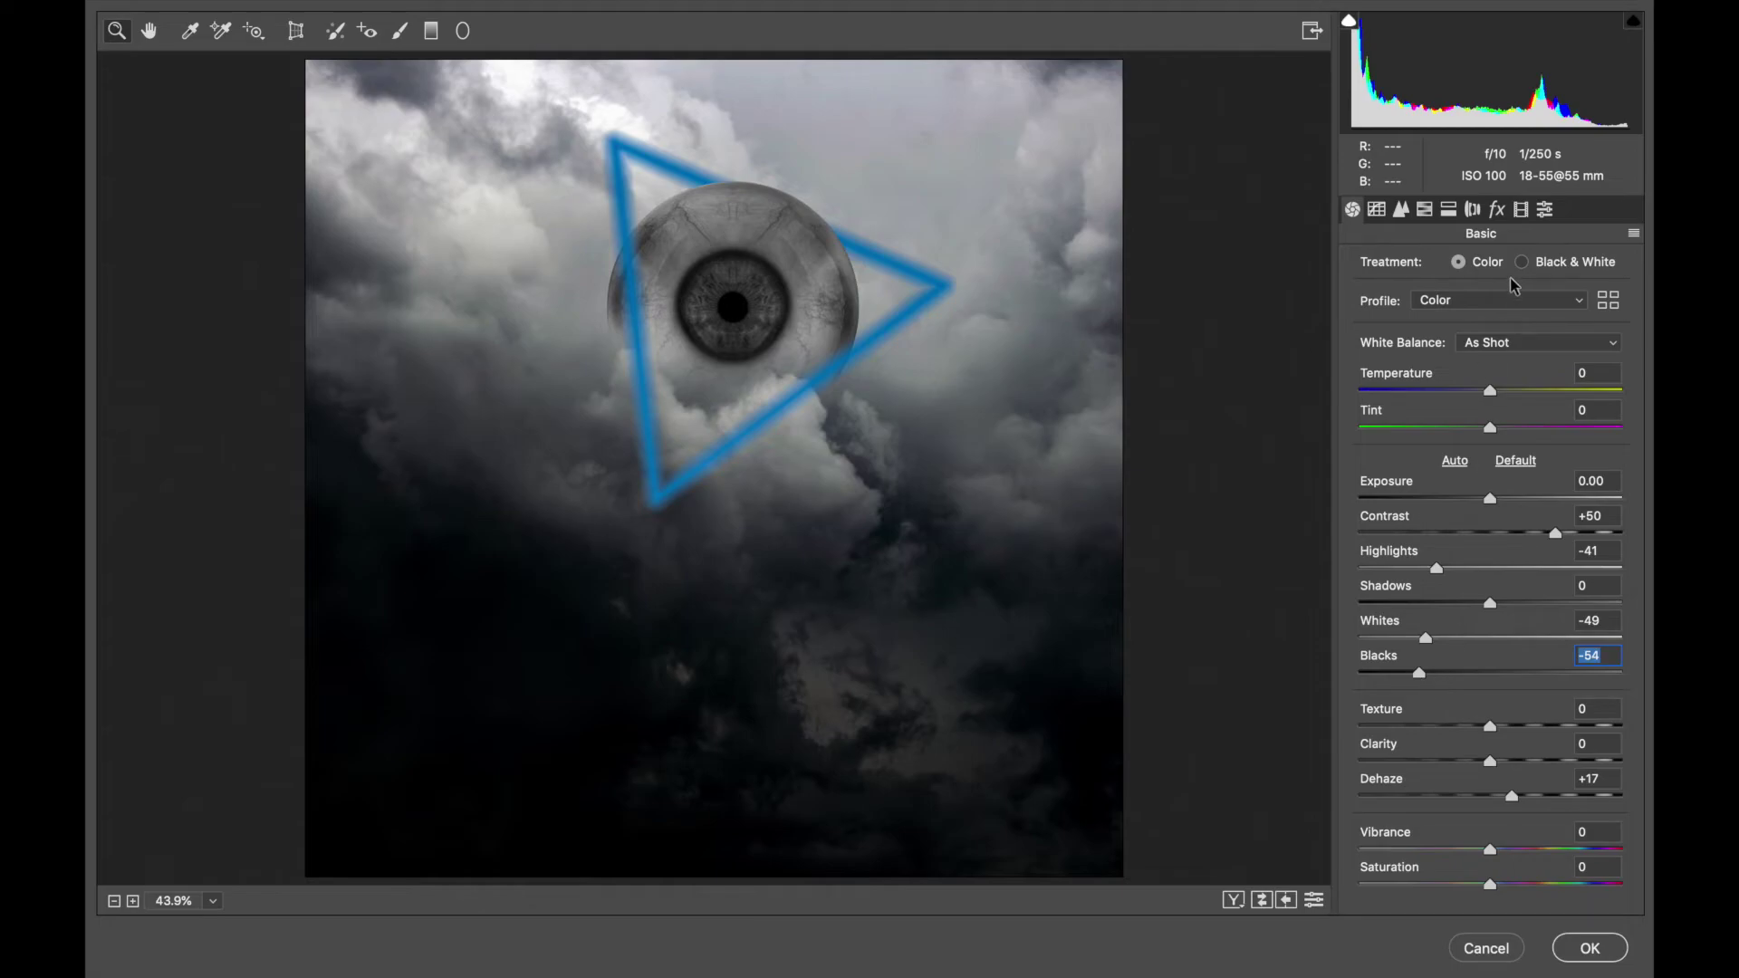
# Step: Add a darkening vignette and film grain of 33 in Camera Raw Effects
pyautogui.click(1496, 210)
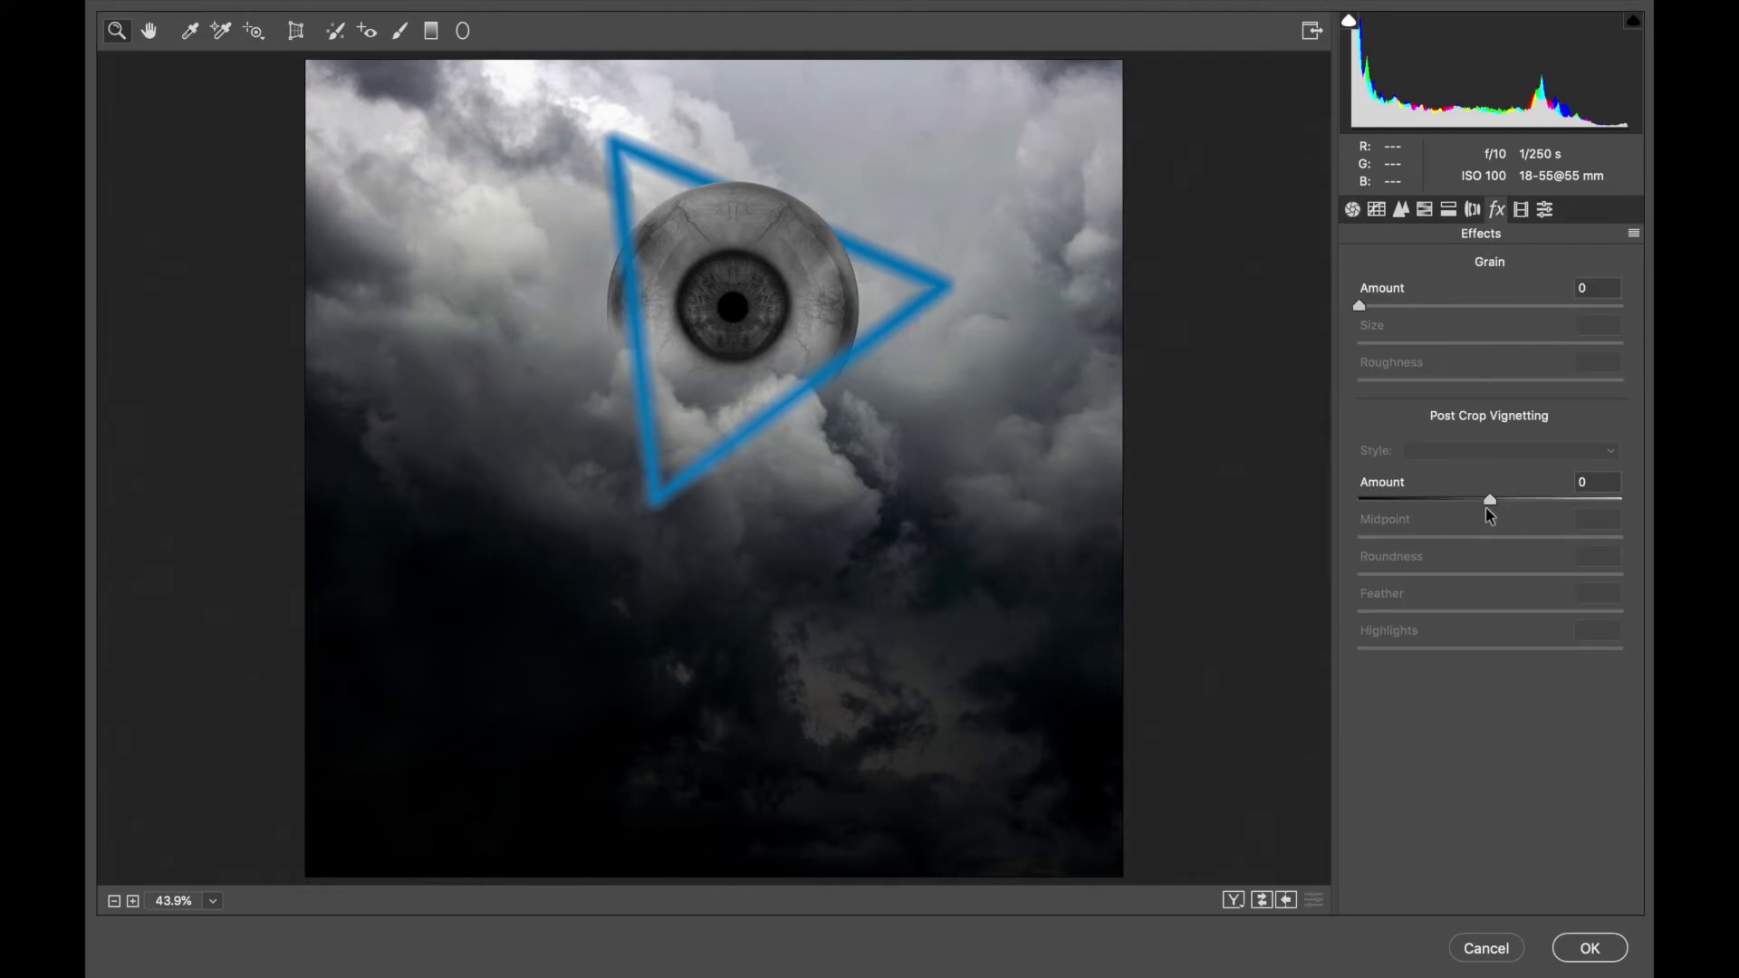
pyautogui.moveTo(1490, 500)
pyautogui.mouseDown()
pyautogui.moveTo(1449, 505)
pyautogui.moveTo(1468, 499)
pyautogui.mouseUp()
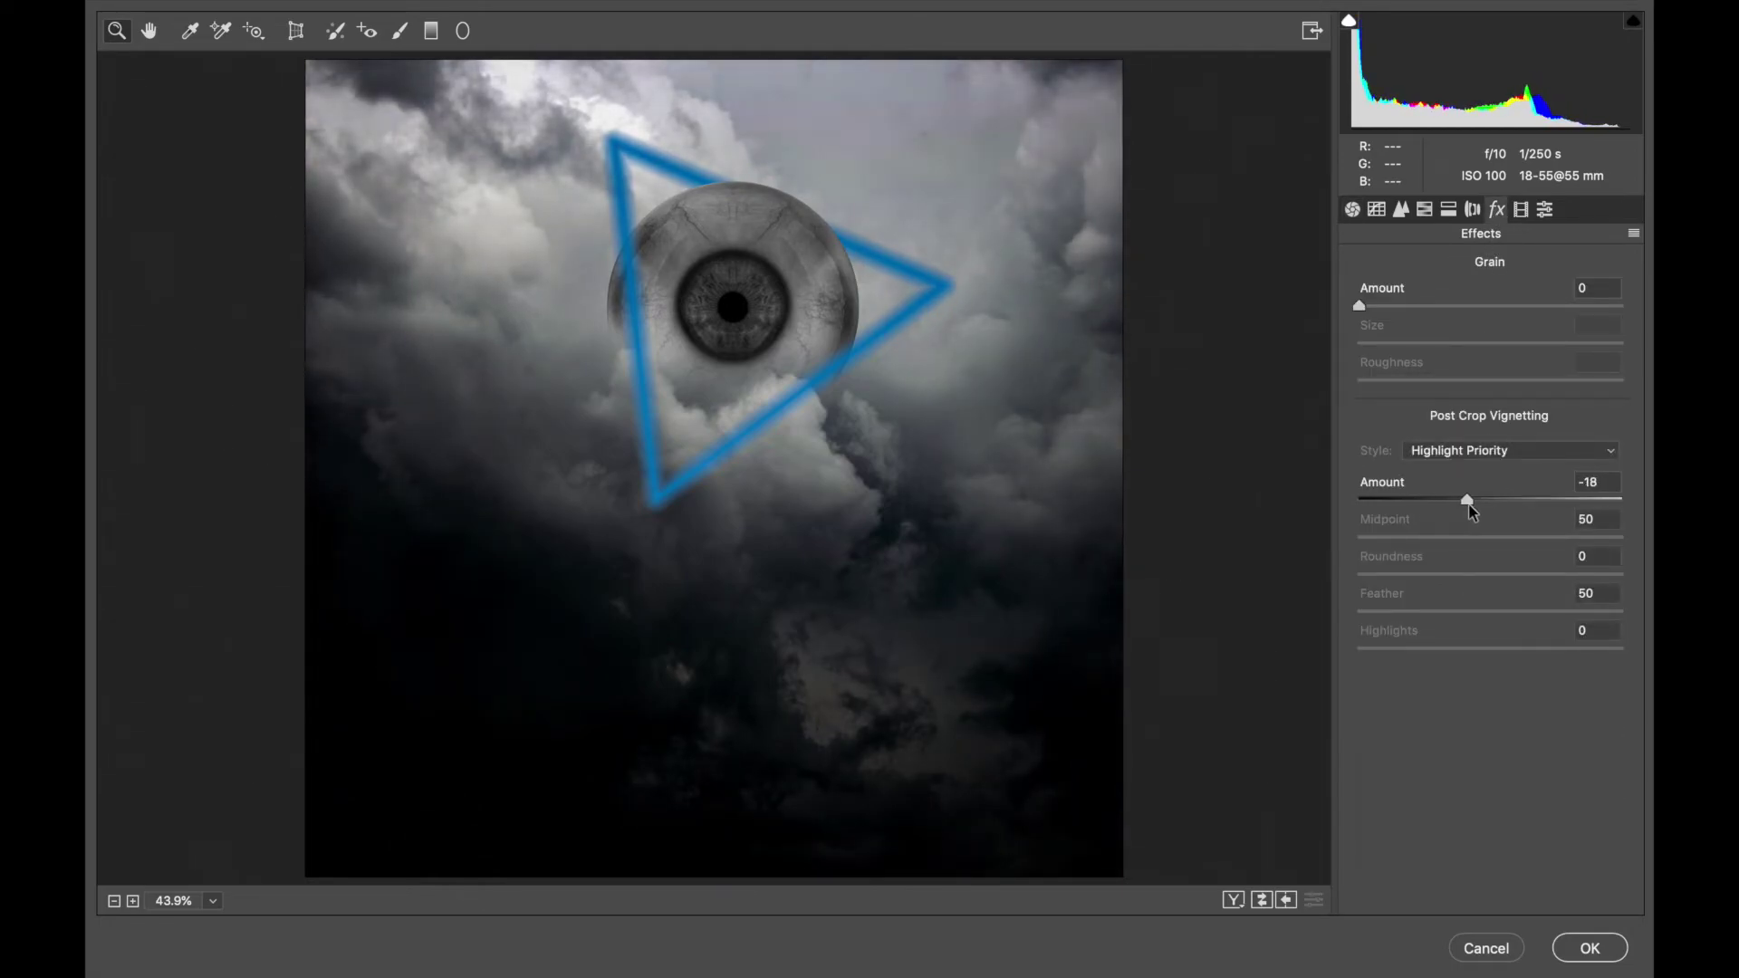
pyautogui.click(1443, 308)
pyautogui.moveTo(1442, 308); pyautogui.dragTo(1444, 309)
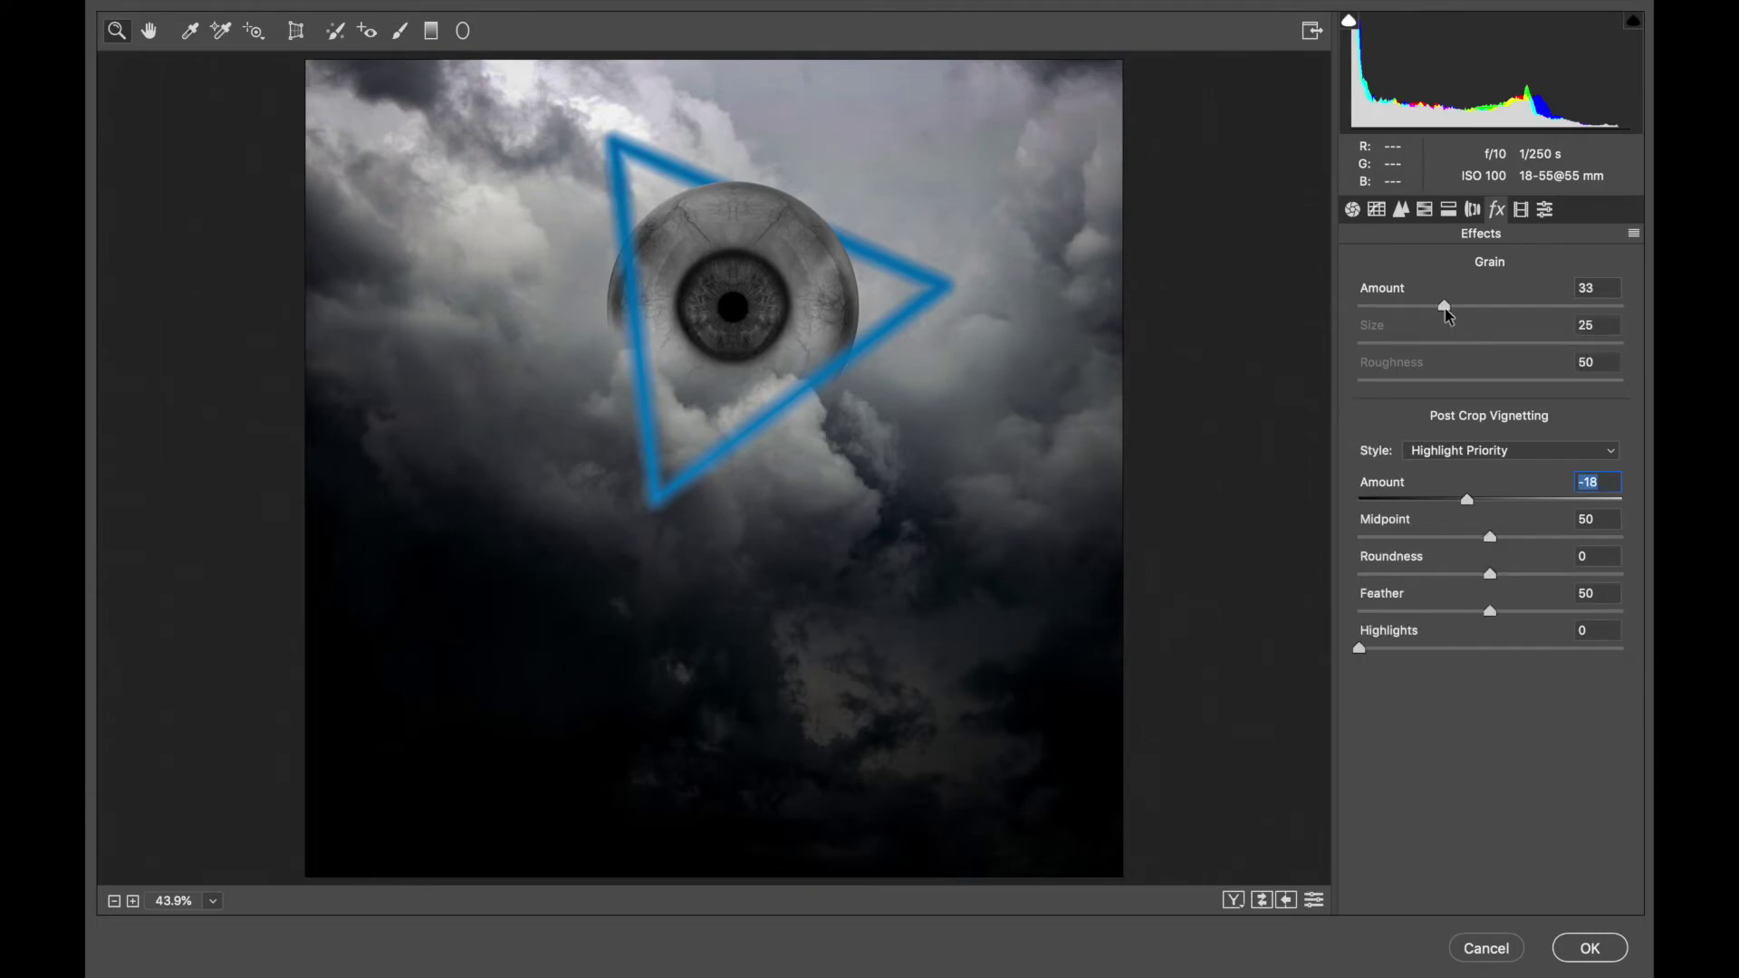
# Step: Lift the tone curve's black point, brighten the upper tones, and apply the grade
pyautogui.click(1377, 209)
pyautogui.moveTo(1351, 646)
pyautogui.mouseDown()
pyautogui.moveTo(1335, 623)
pyautogui.moveTo(1403, 604)
pyautogui.mouseUp()
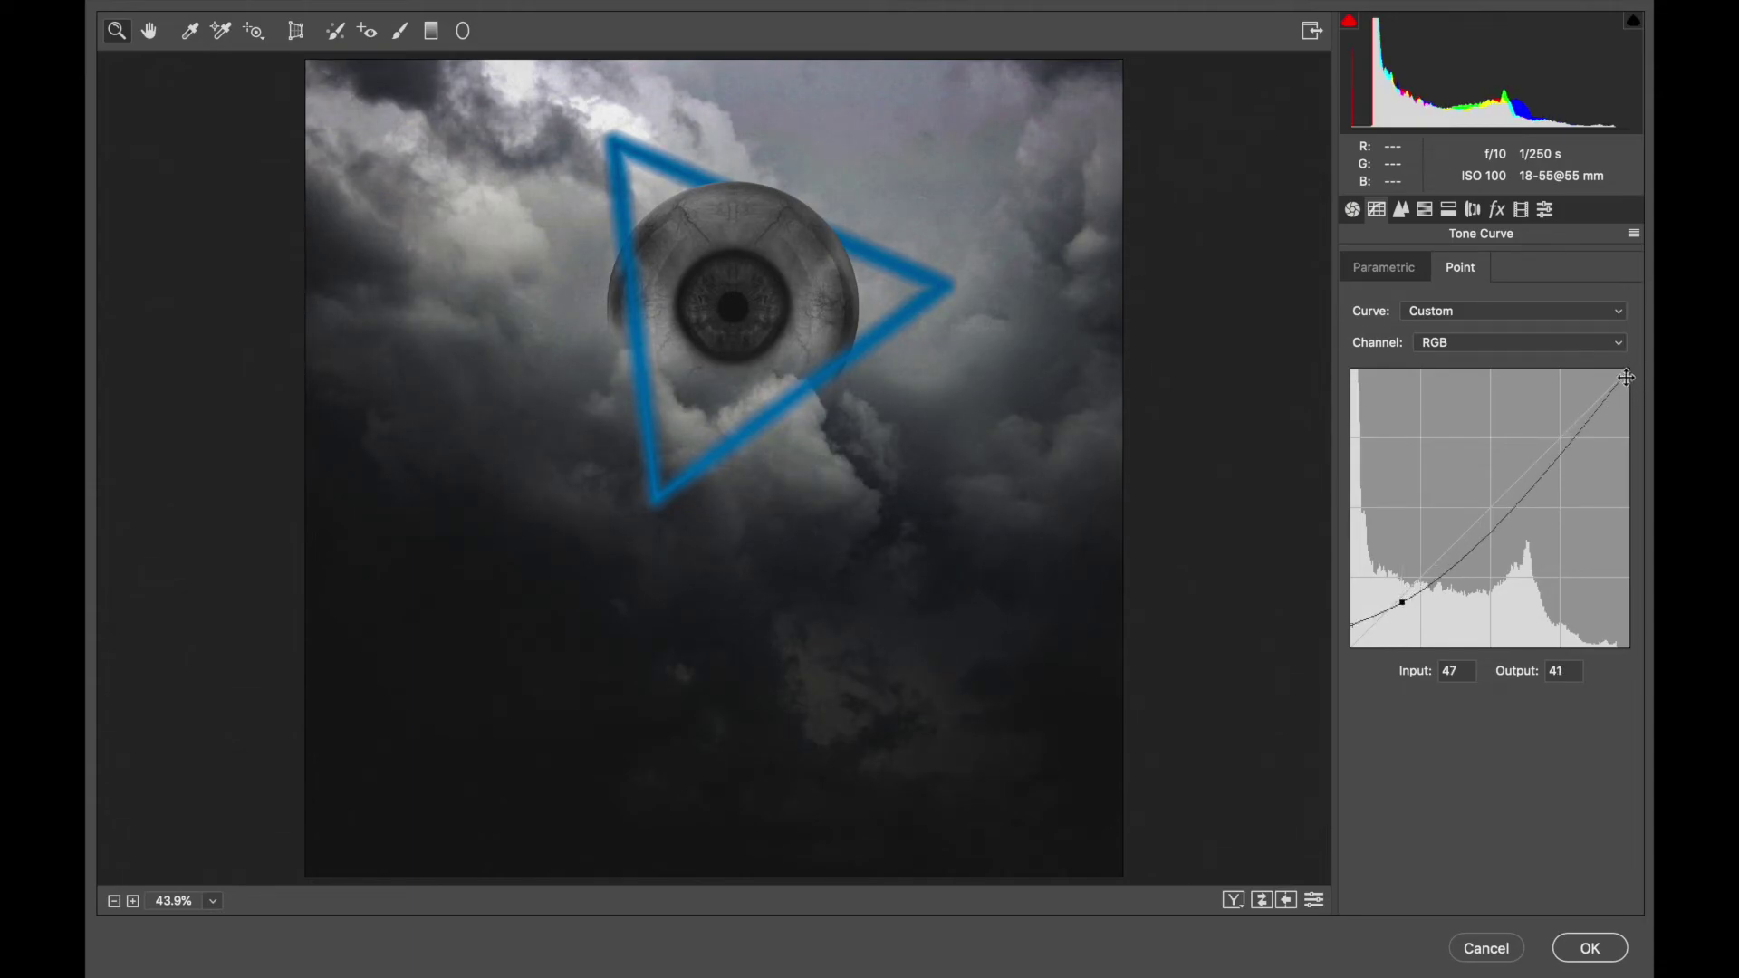
pyautogui.moveTo(1551, 458); pyautogui.dragTo(1548, 443)
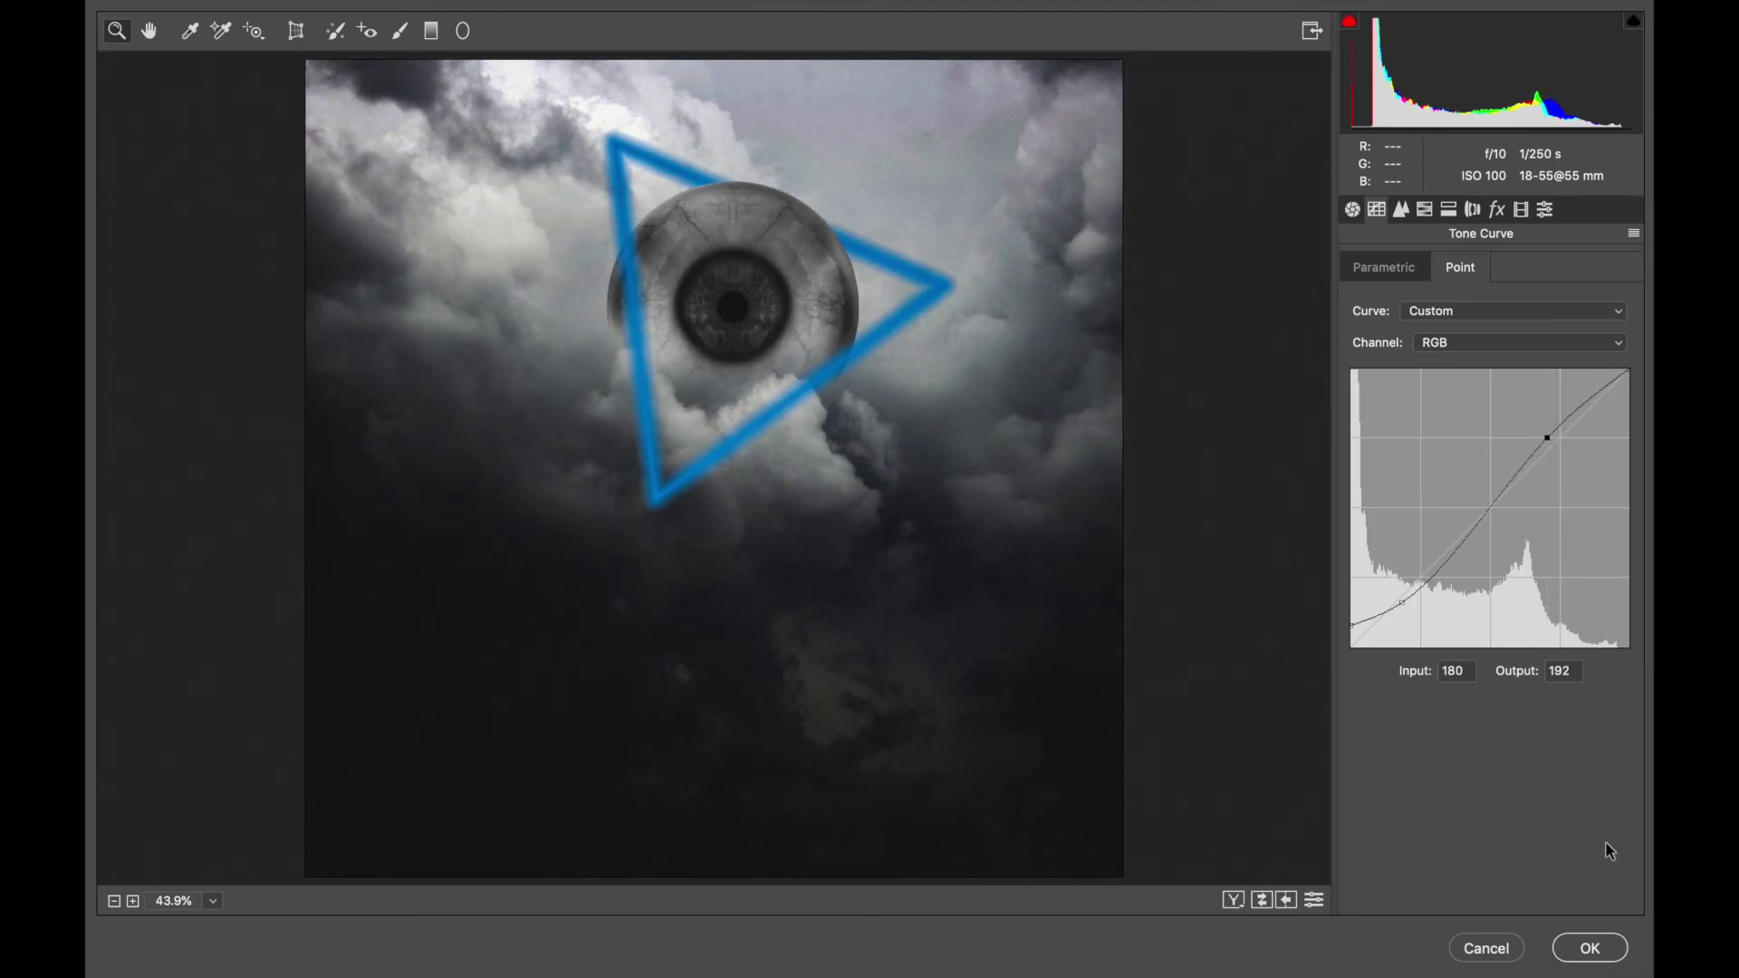
pyautogui.click(1596, 948)
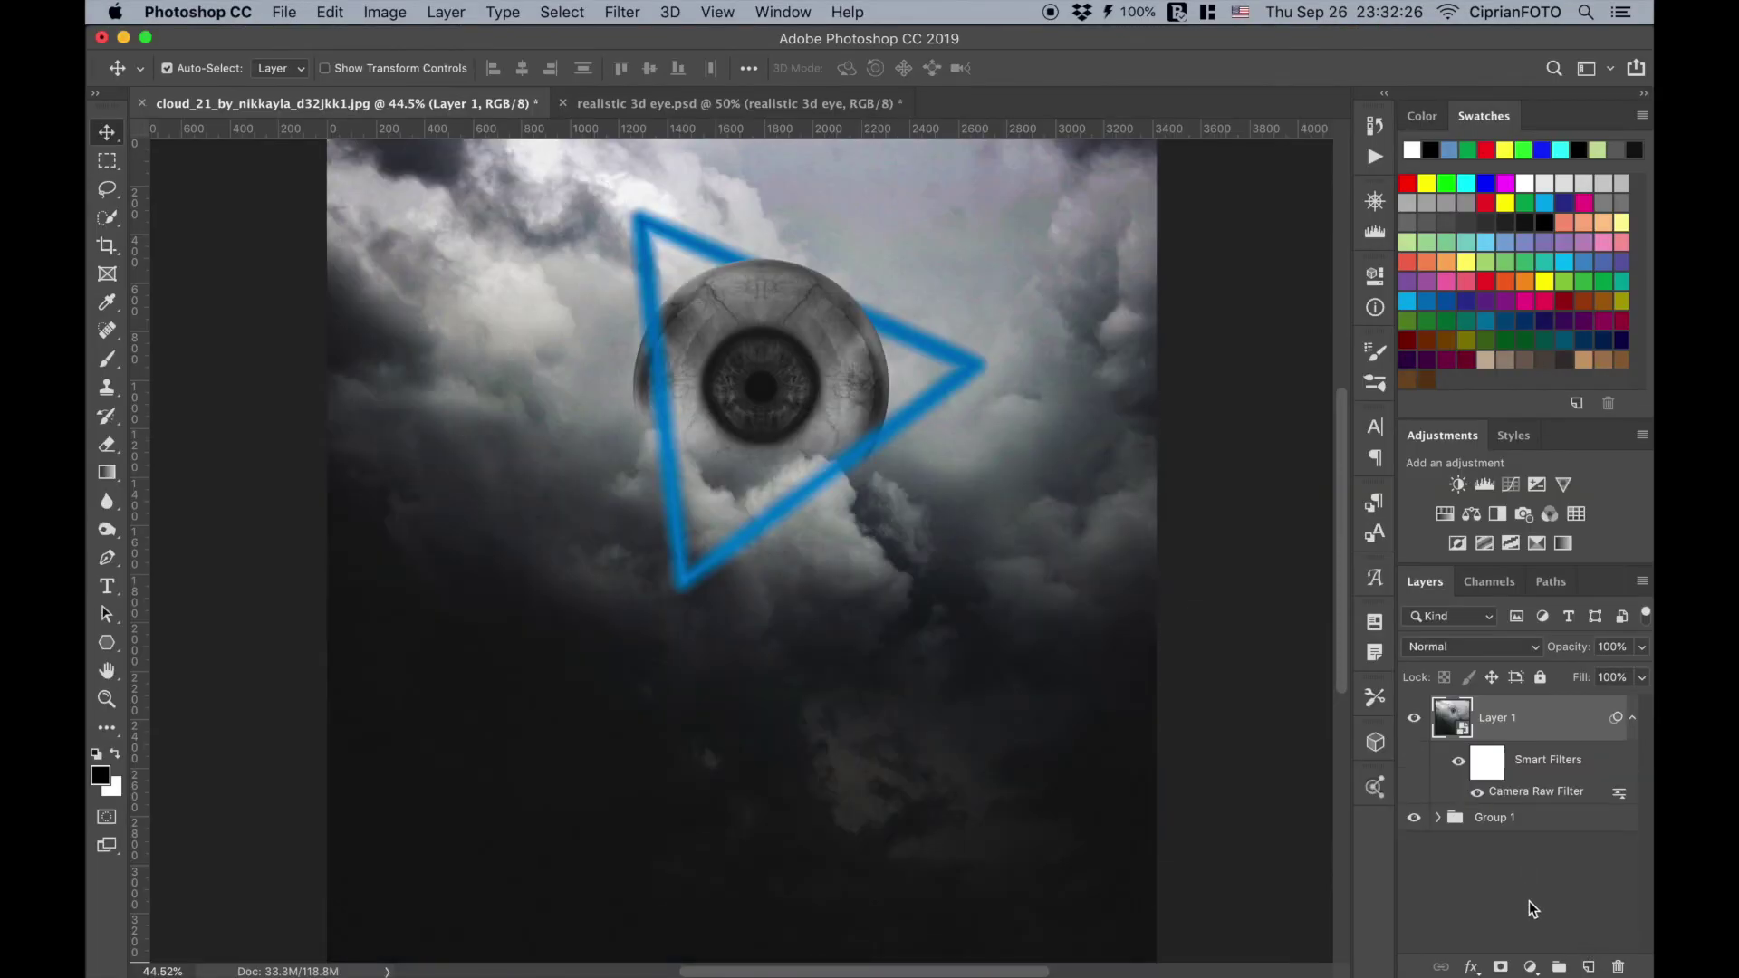